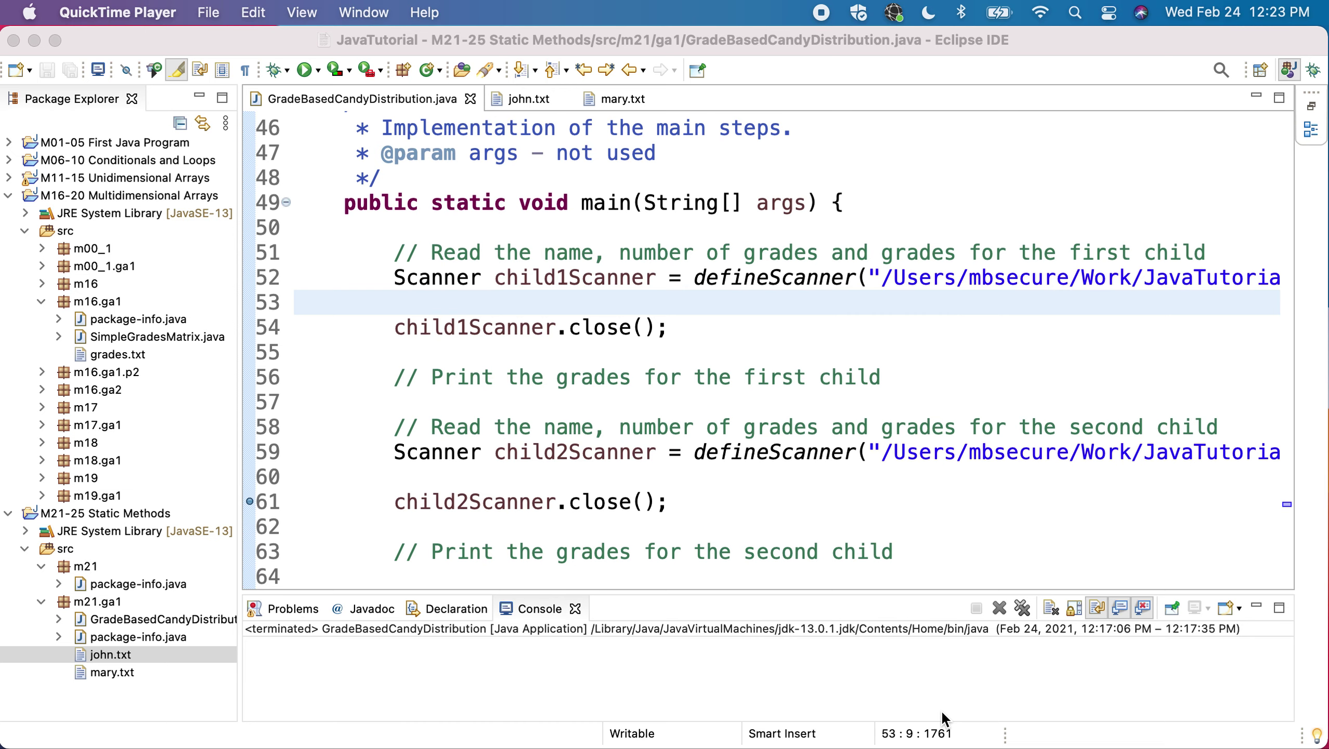
Start the line 53 declaration String child1Name = child1Scanner.nextLine();.
left_click(563, 299)
type("Stri")
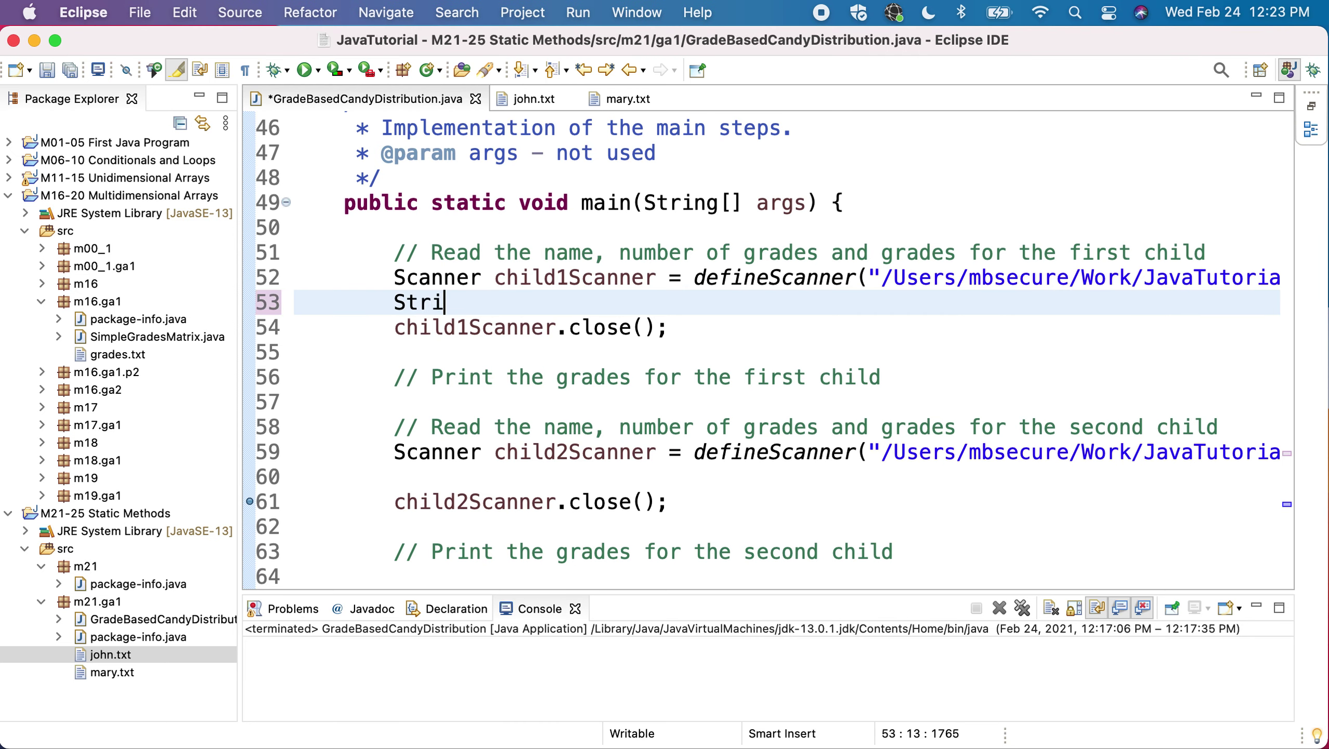
type("ng child")
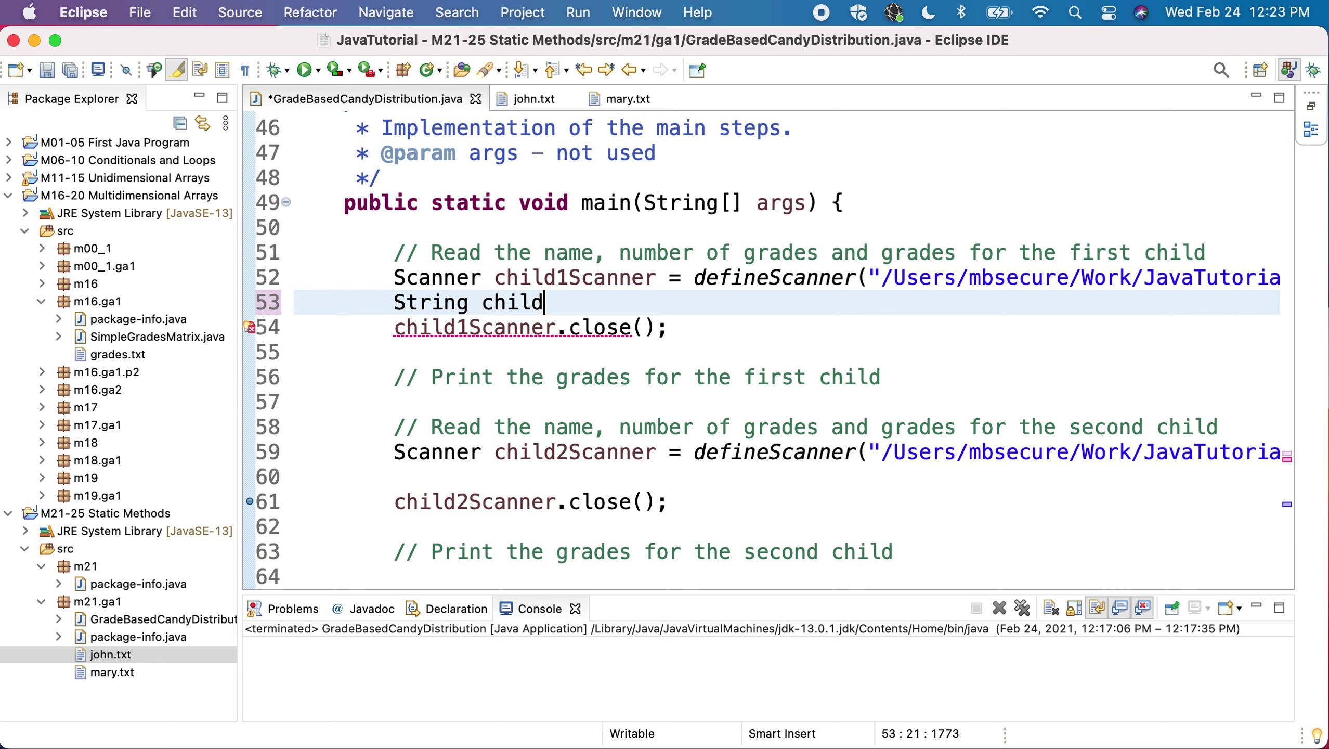
type("1Name = ")
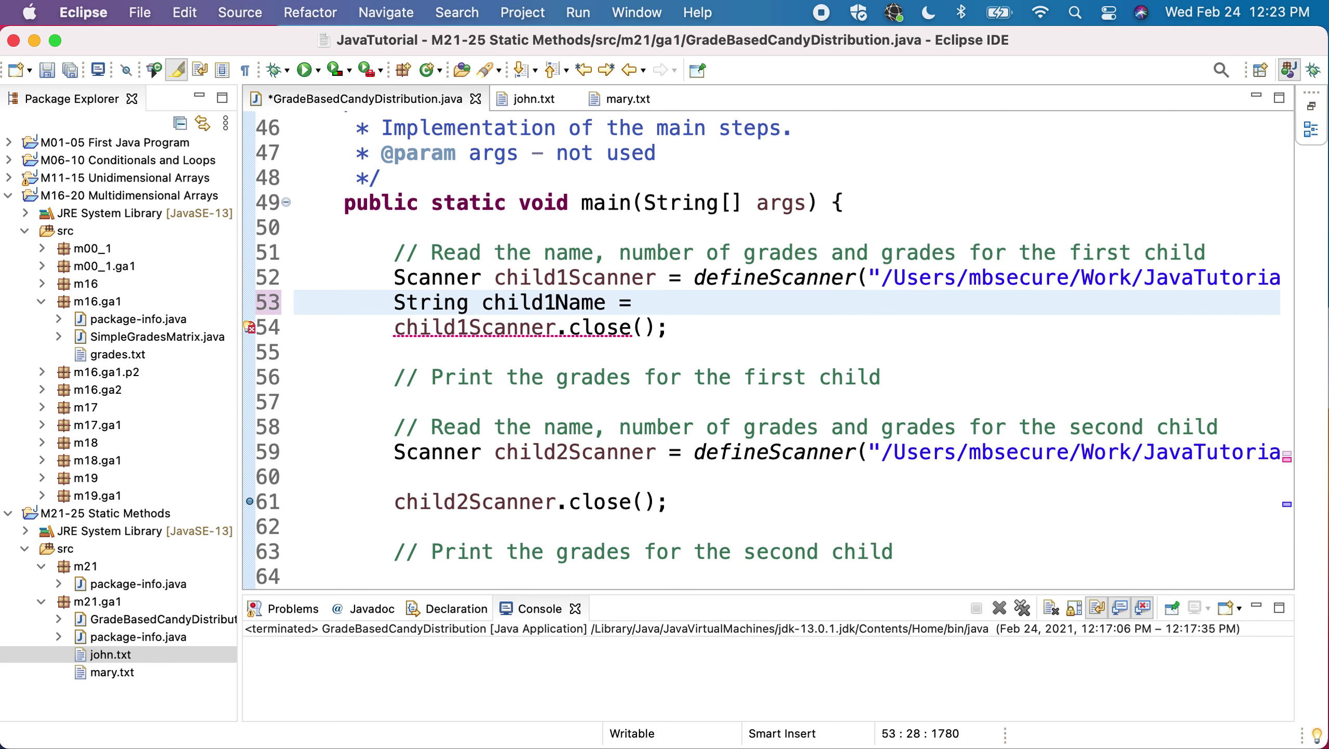
type("child")
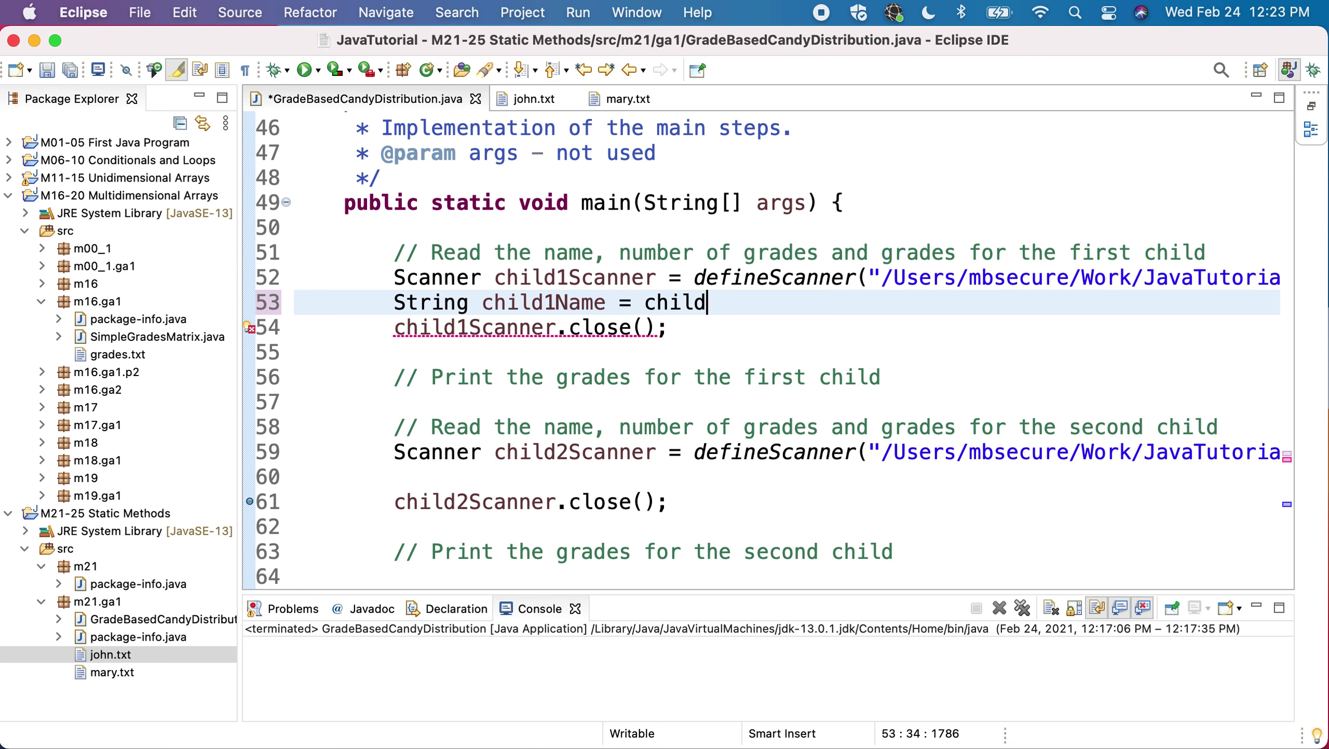
type("1Scann")
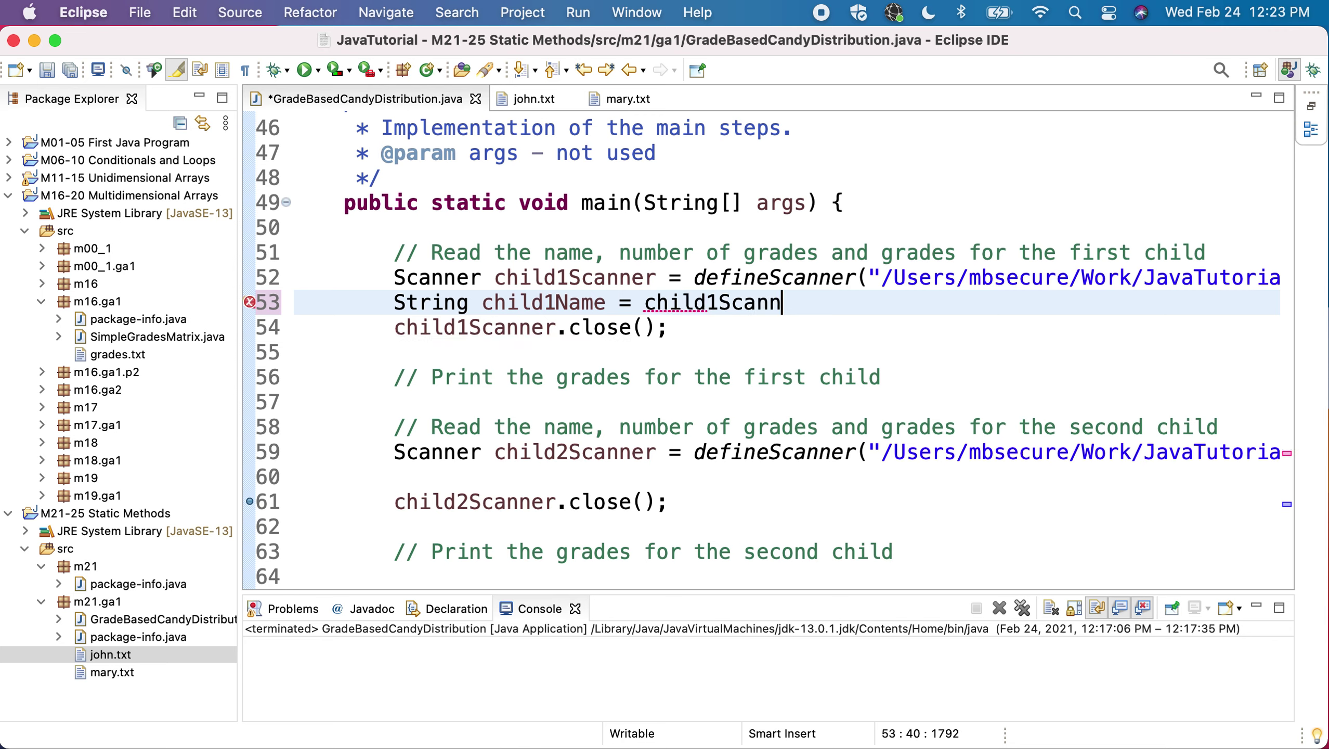
type("er.ne")
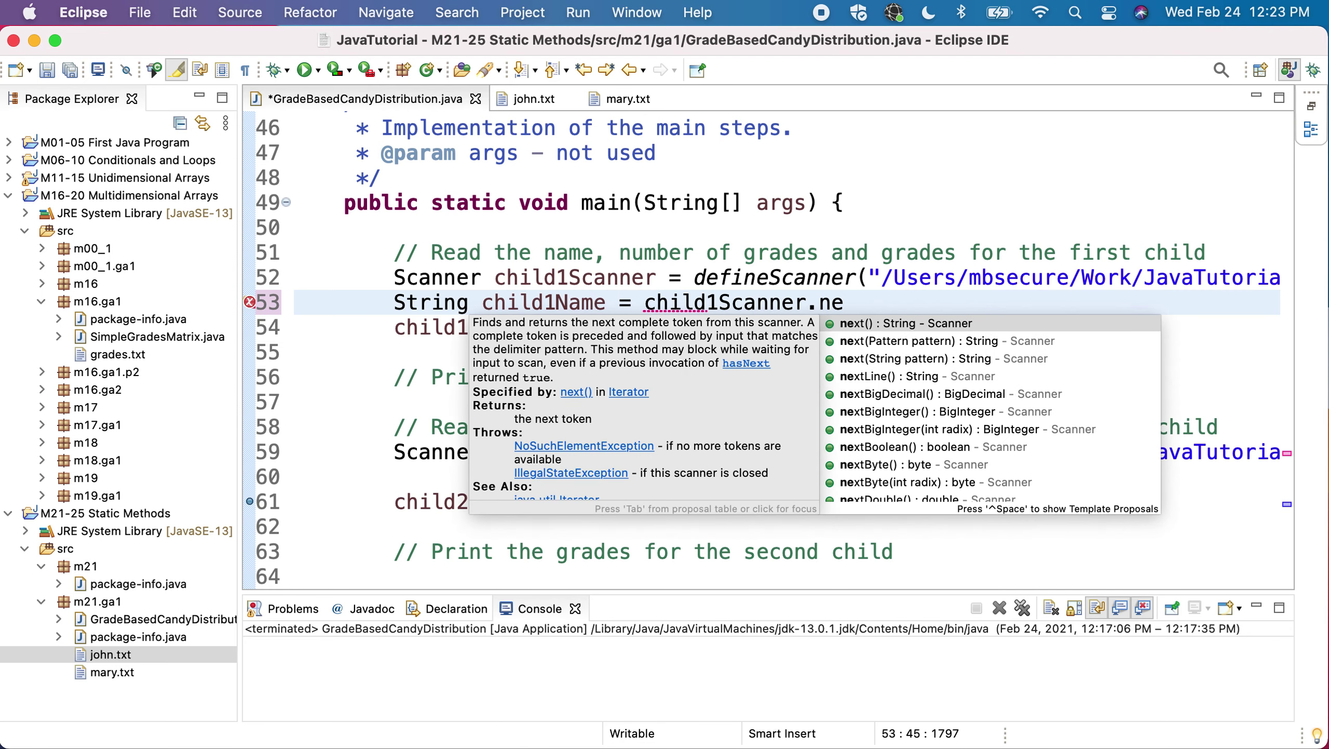
type("xtLi")
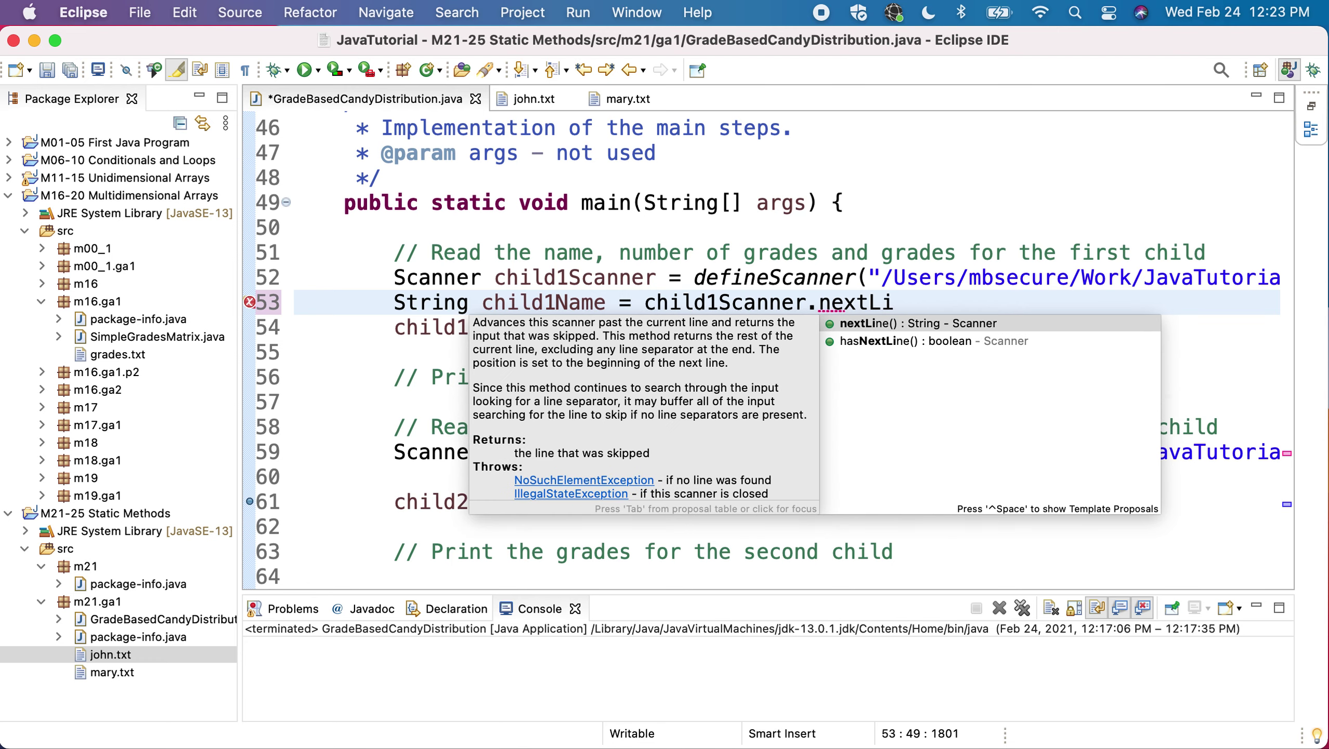
type("ne();")
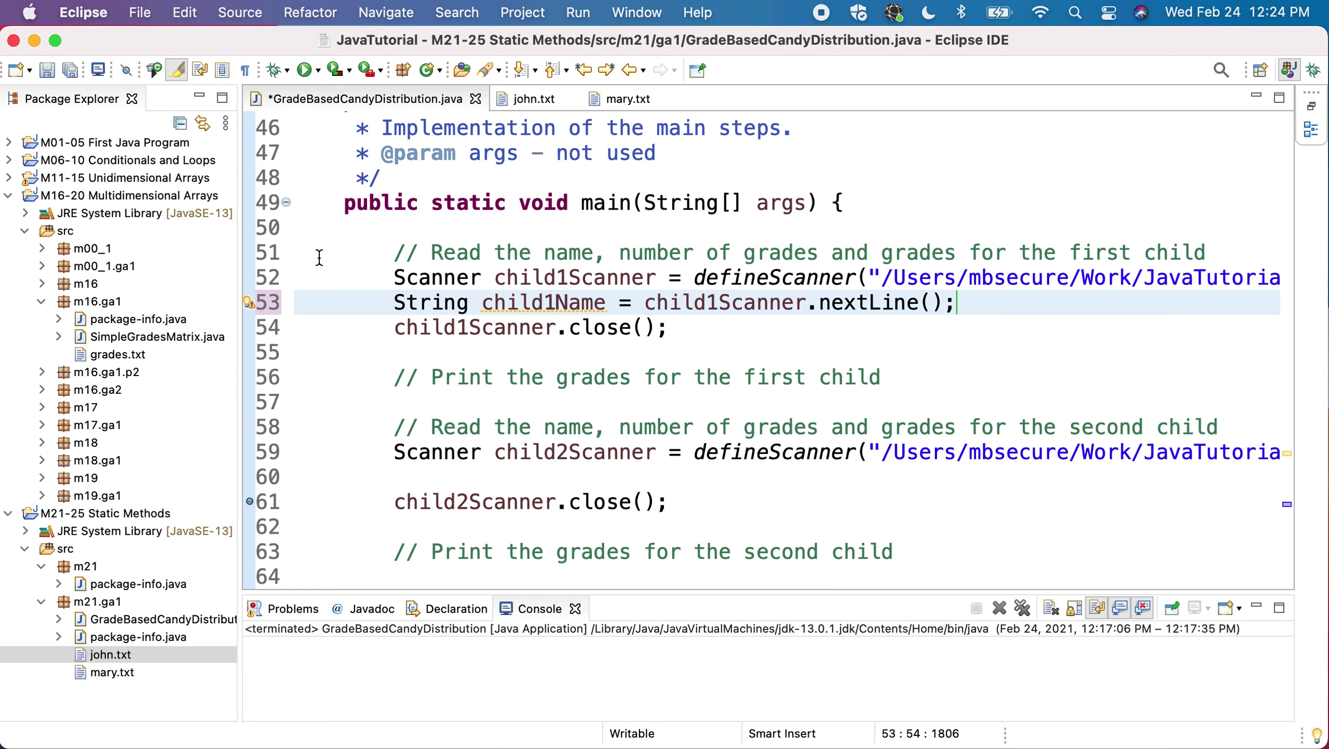
Declare String child2Name = child2Scanner.nextLine(); on line 60, correcting the variable-name typo.
left_click(447, 476)
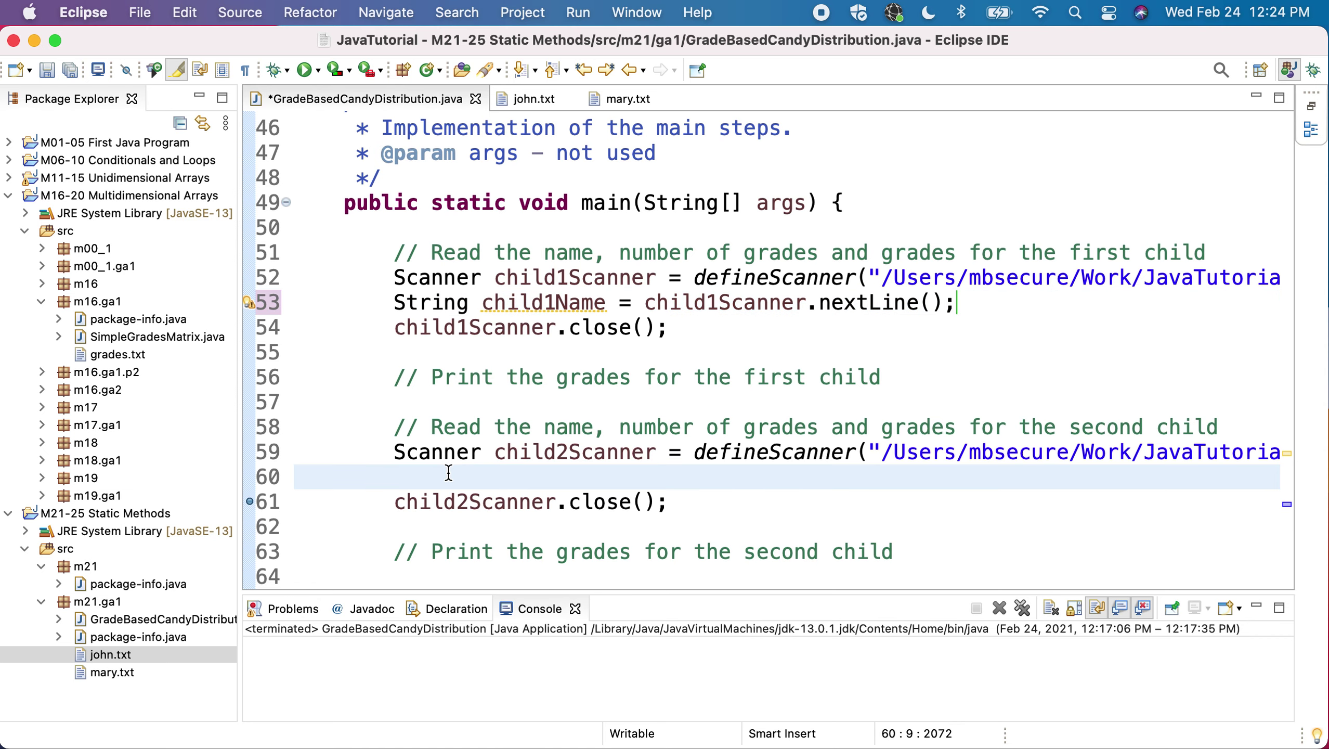
type("String chi")
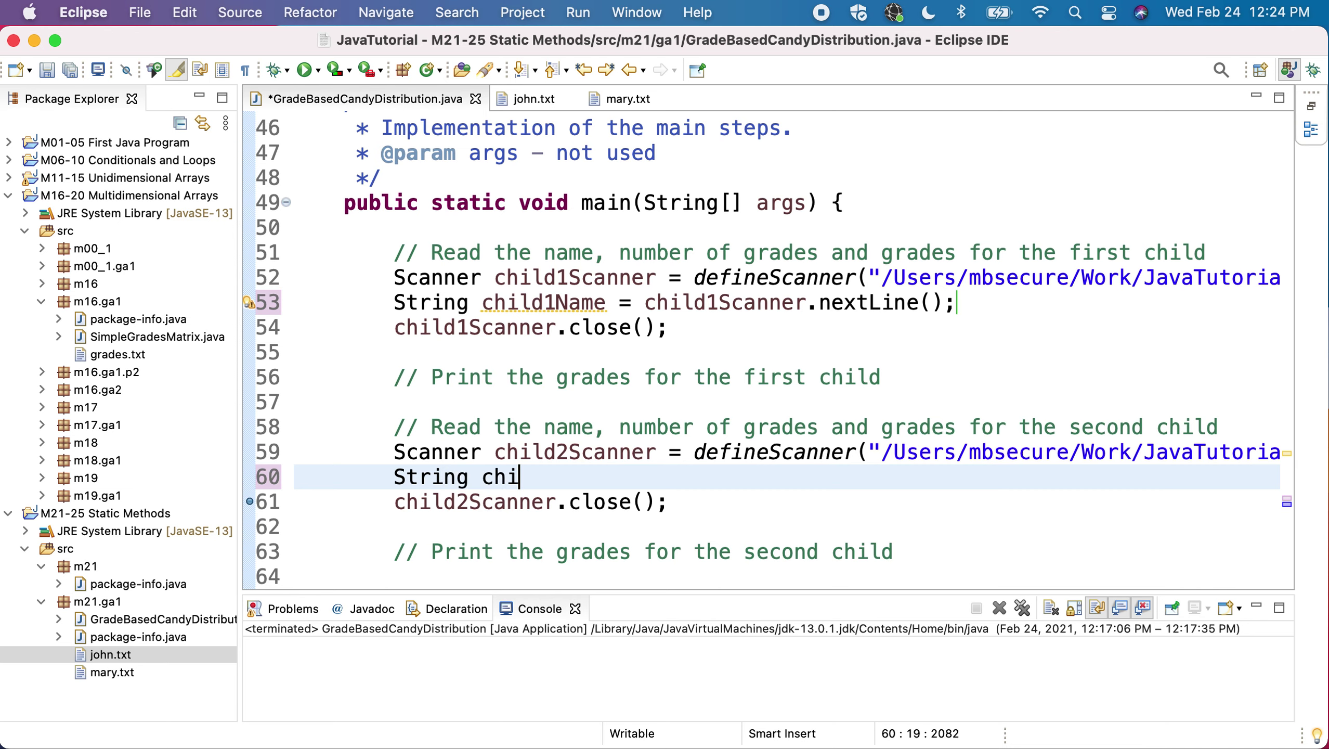
type("ld2")
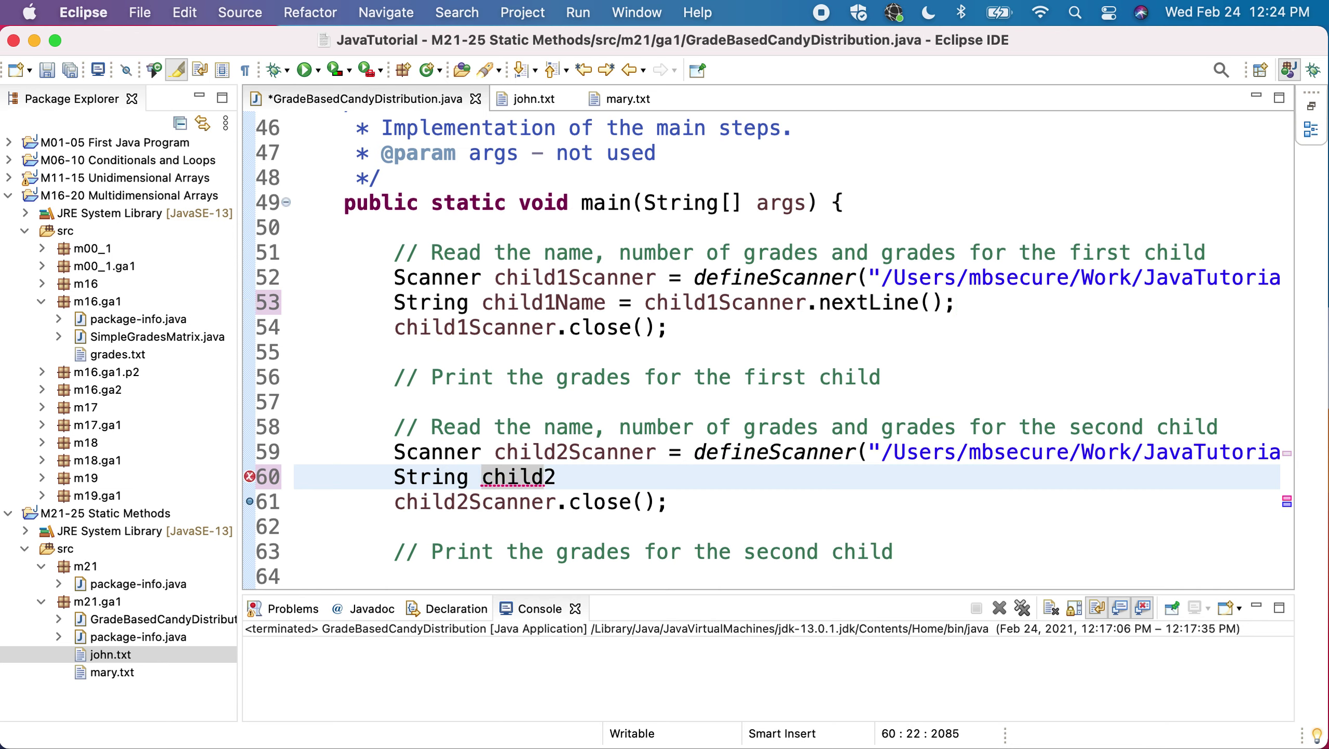
type("Nma")
key("BackSpace")
key("BackSpace")
type("ame")
type(" = chi")
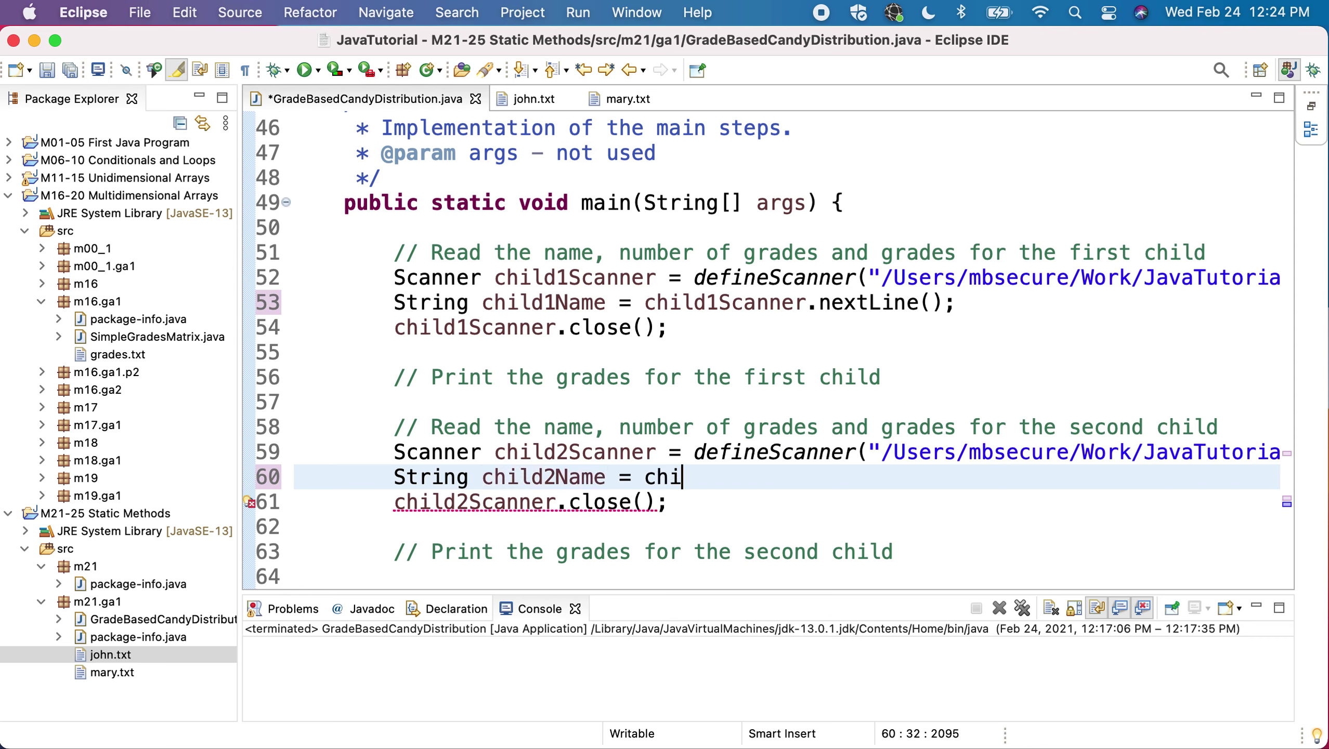
type("l")
key("Down")
key("Down")
key("Return")
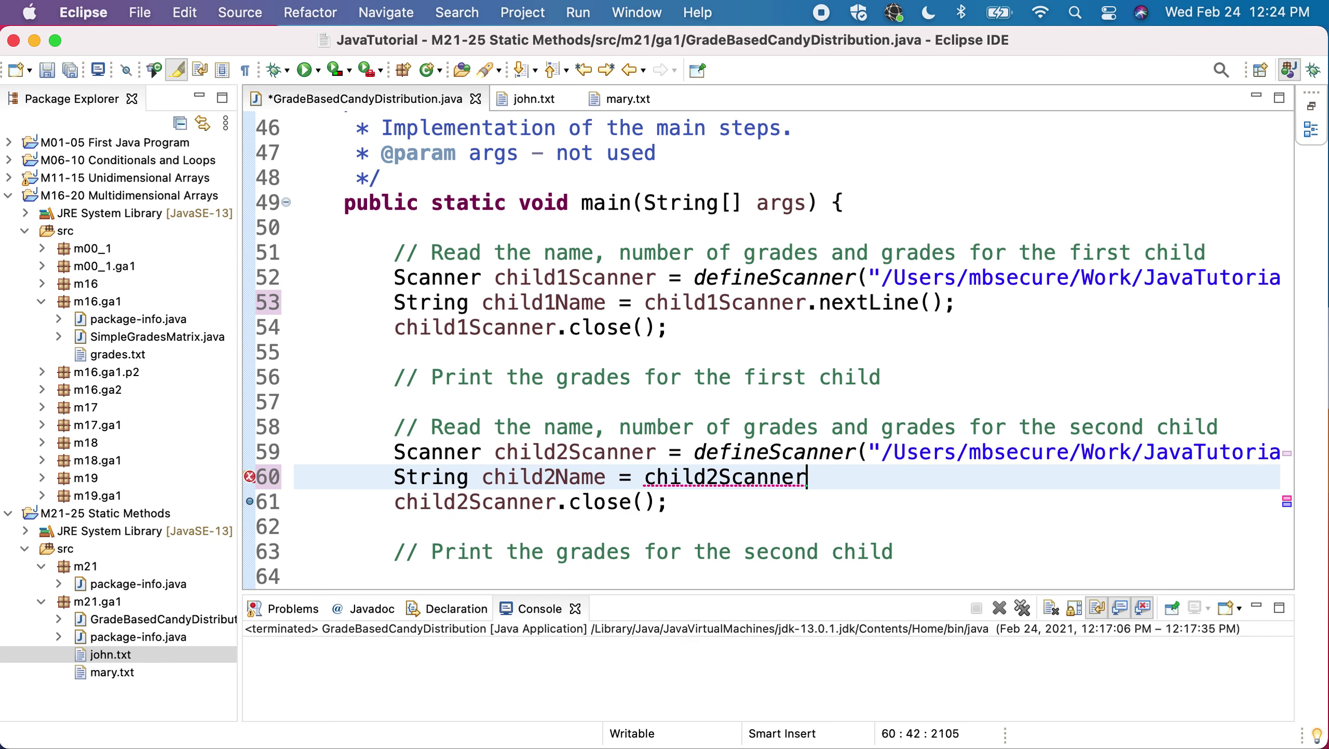
type(".")
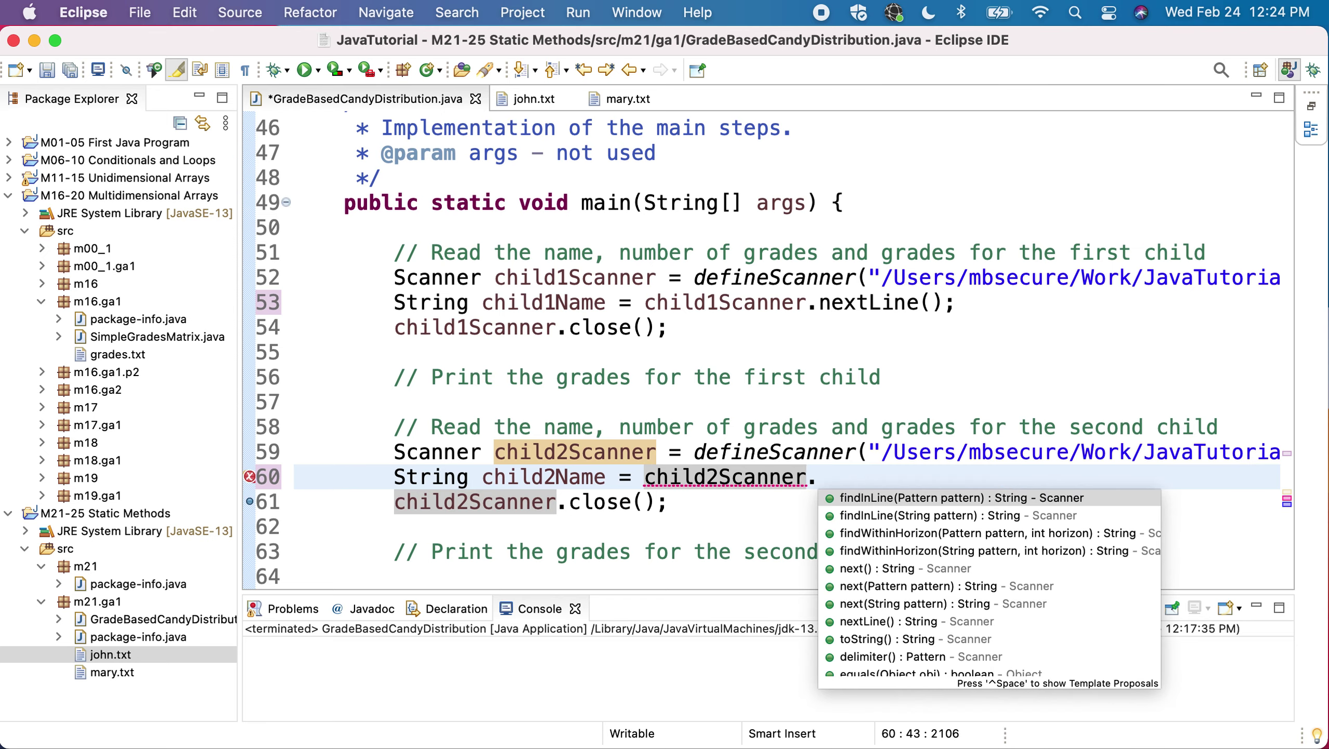
type("next")
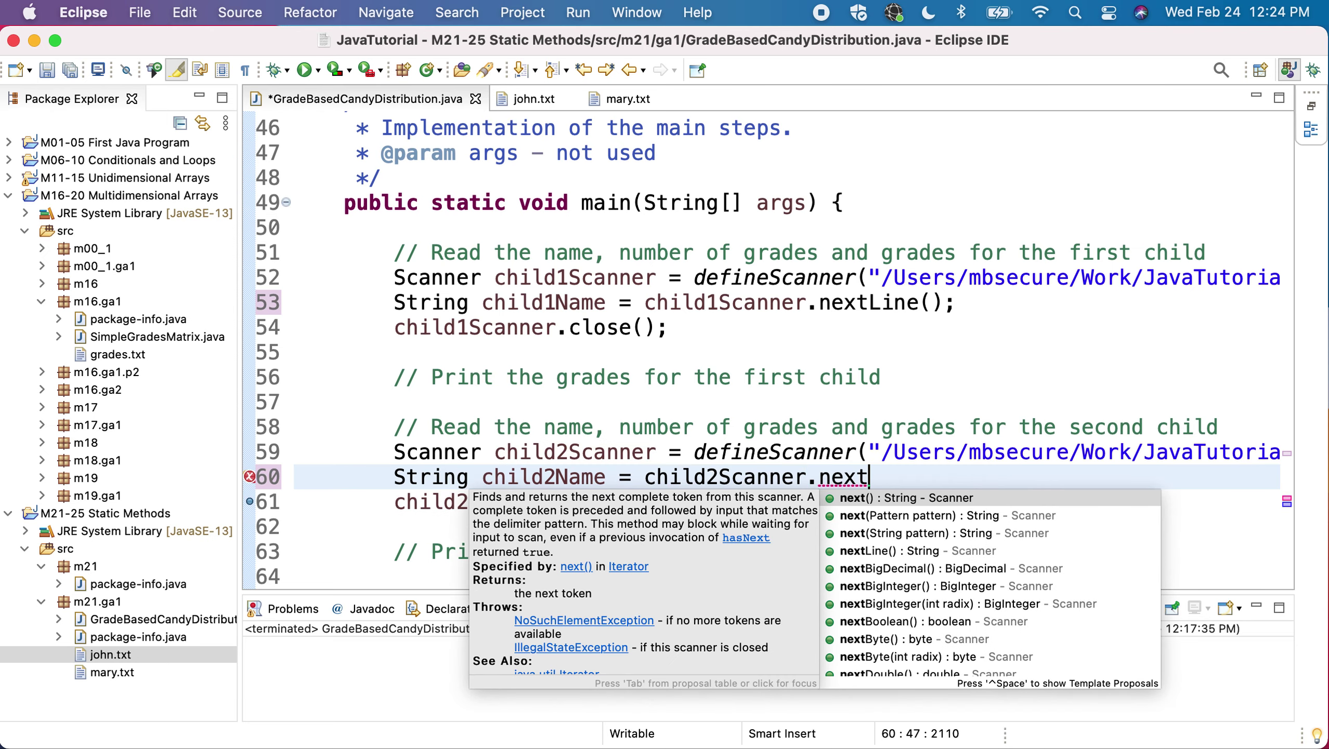
type("L")
key("Return")
type(";")
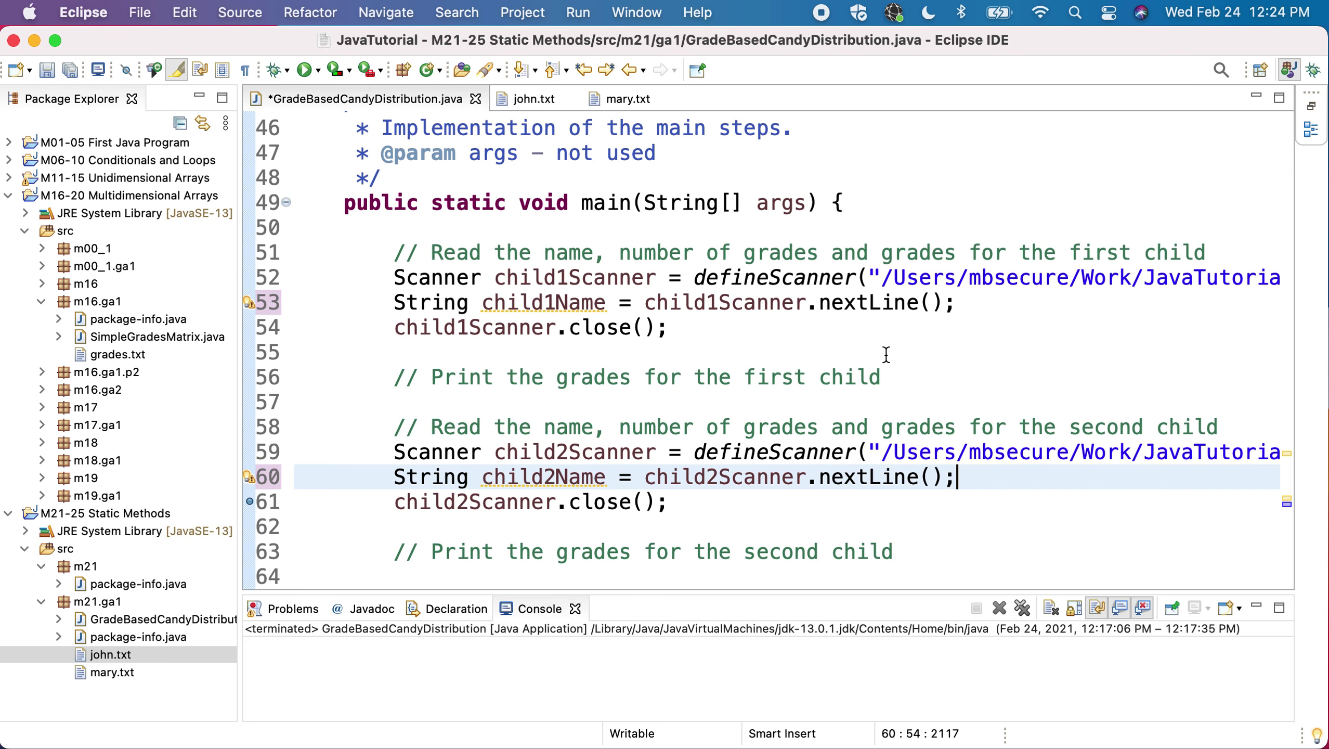
Add int child1NumberOfGrades = child1Scanner.nextInt(); on a new line below child1Name.
left_click(976, 301)
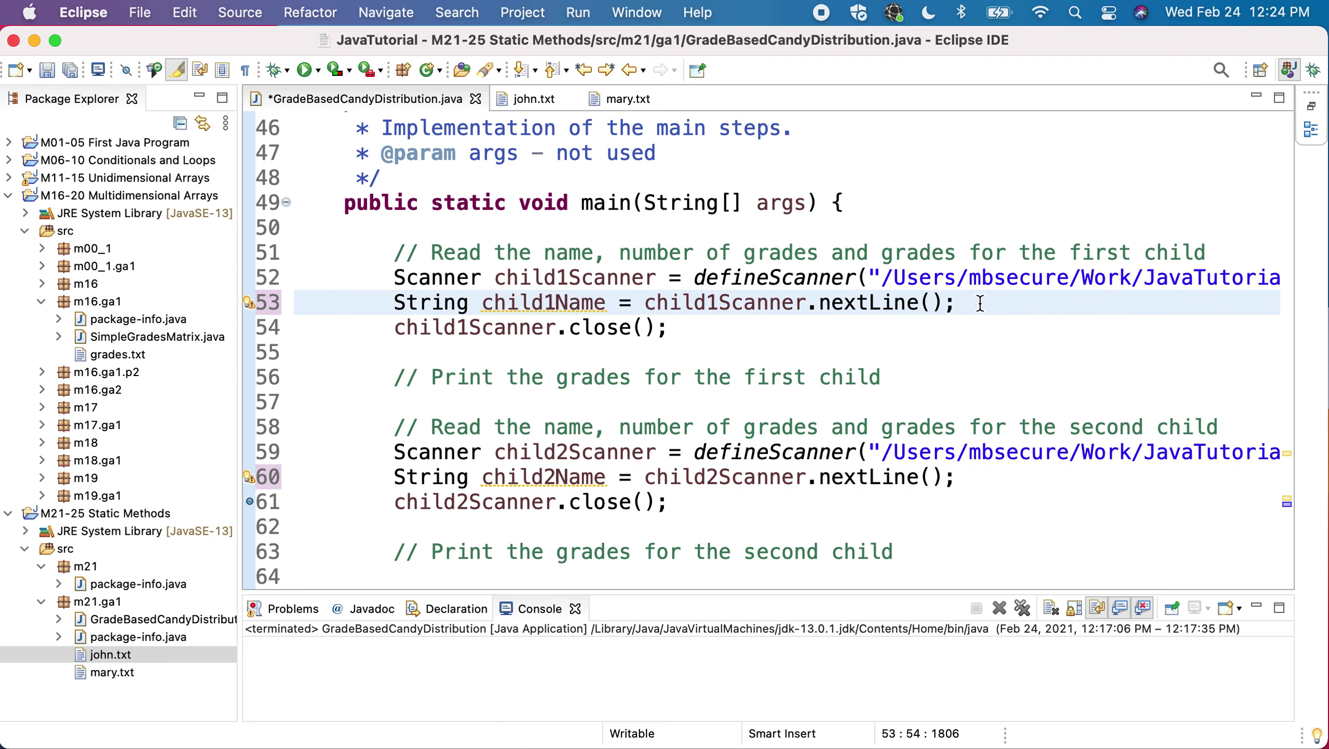
key("Return")
type("int c")
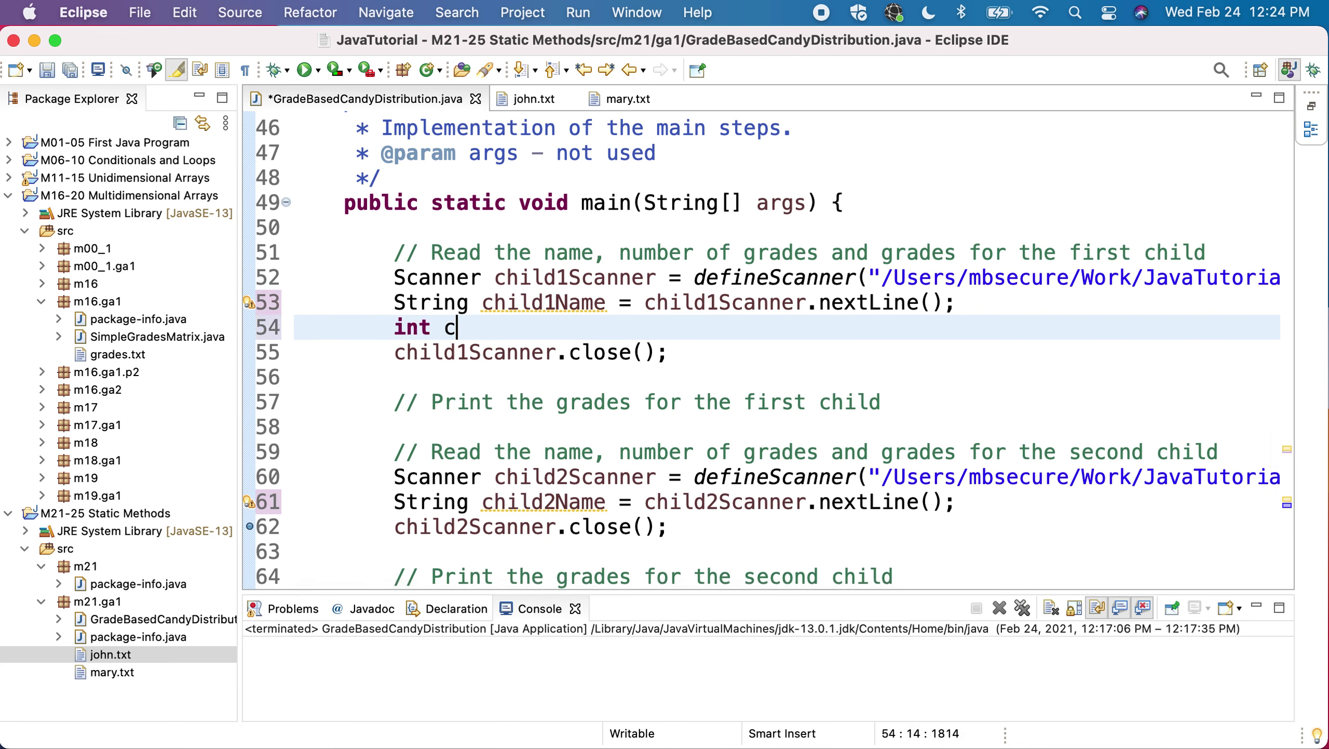
type("hild1")
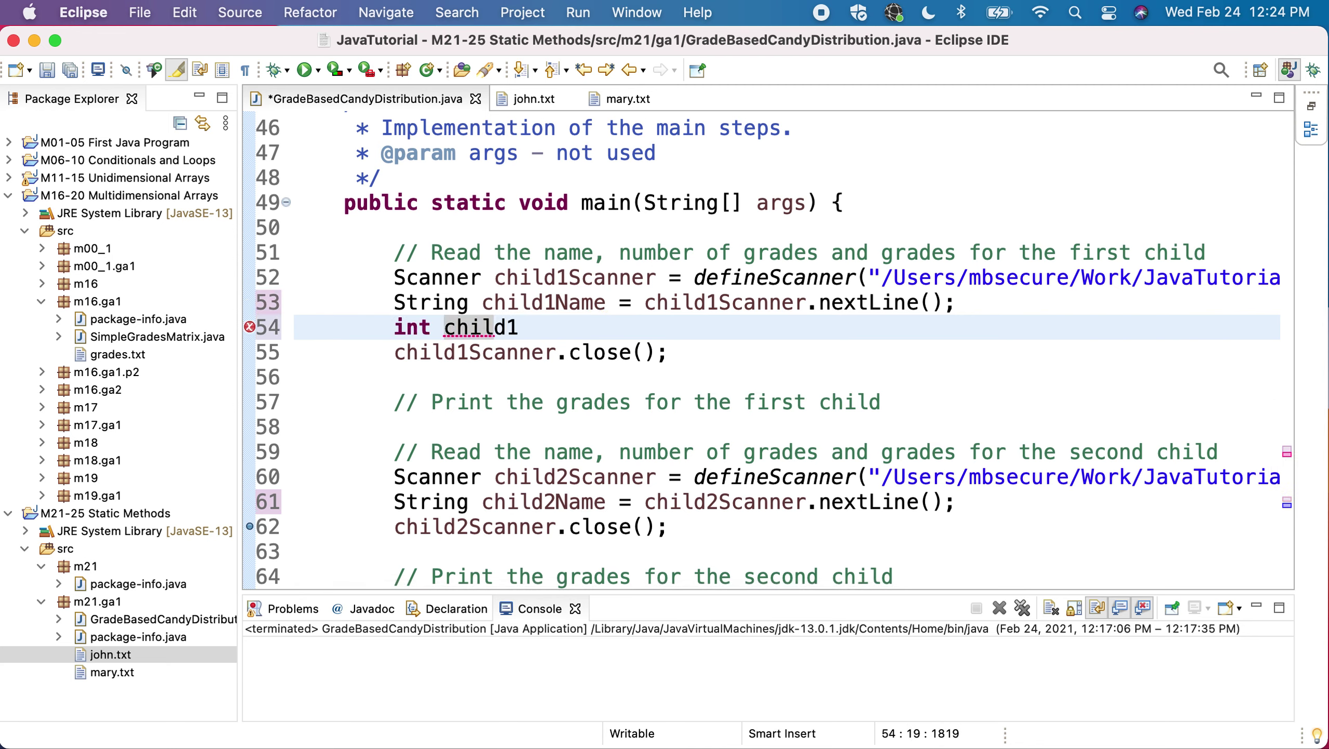
type("Nu")
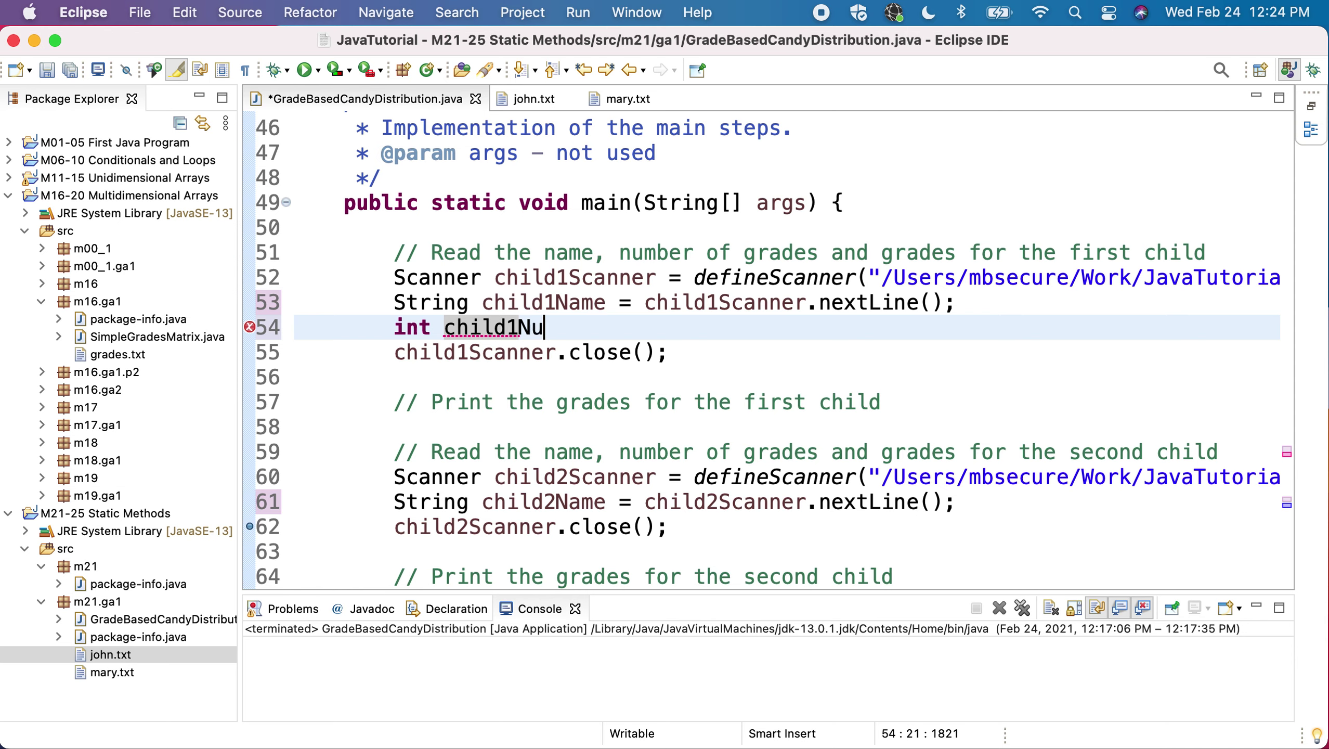
type("mberOfGrad")
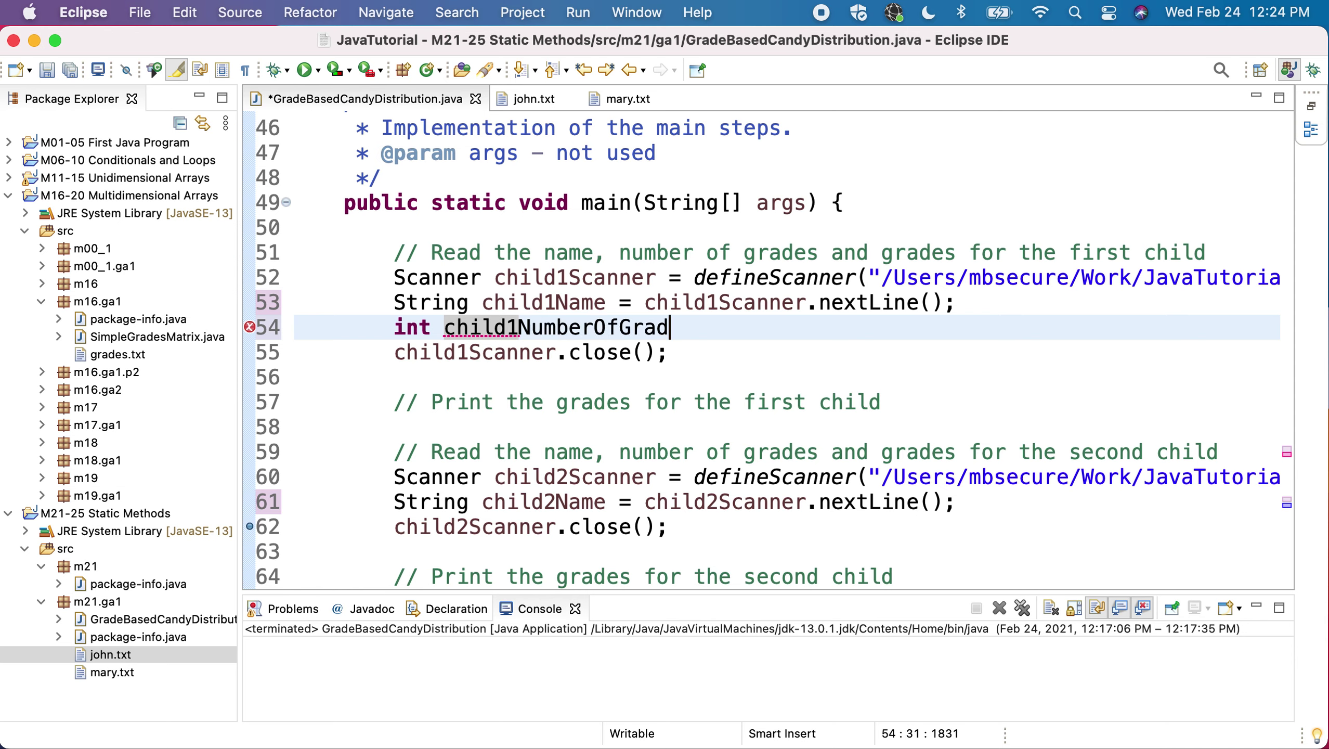
type("es = chil")
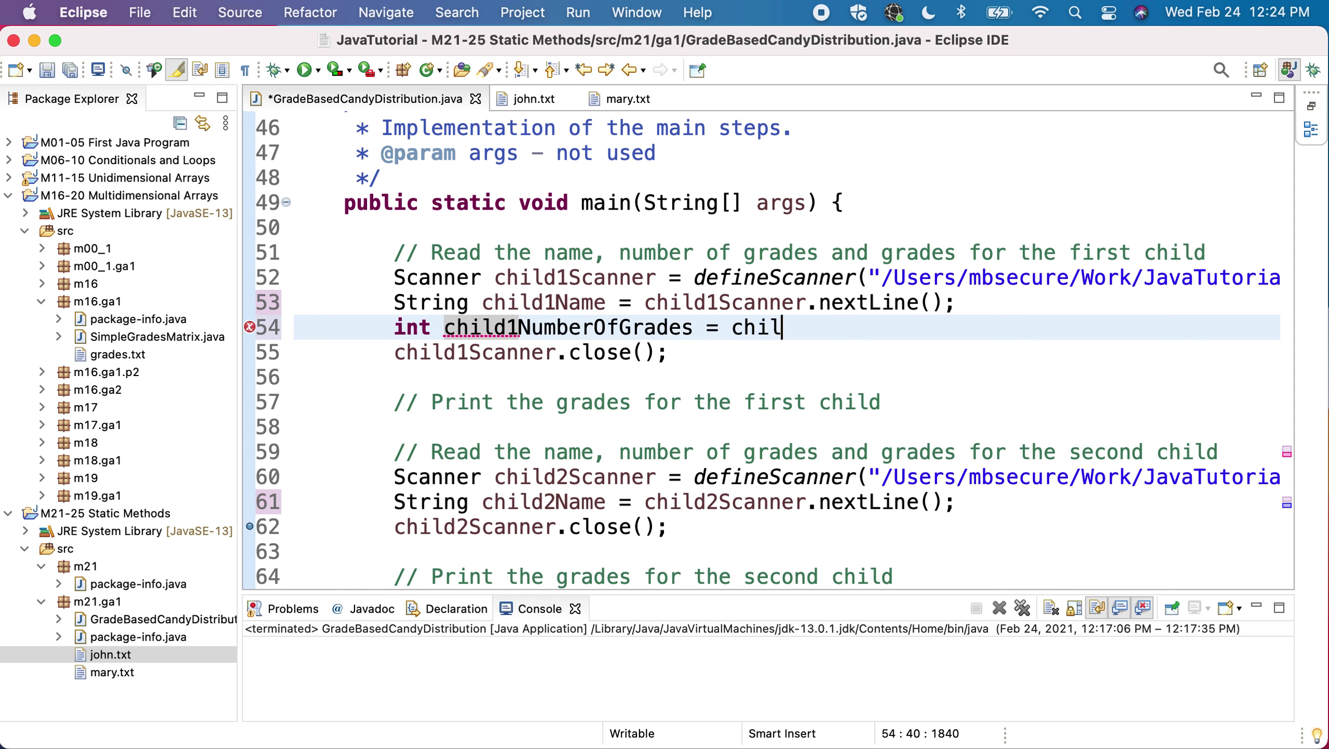
type("d1")
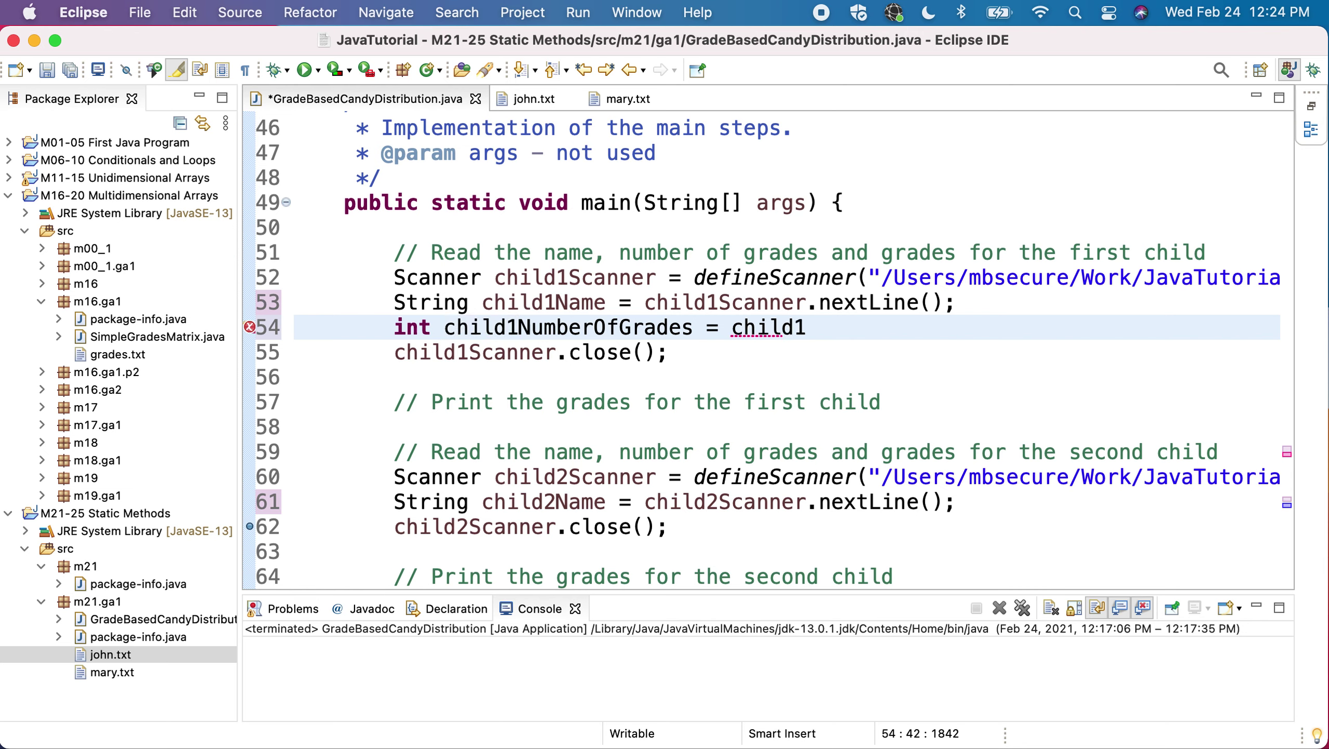
type("S")
key("ctrl+space")
key("Return")
type(".")
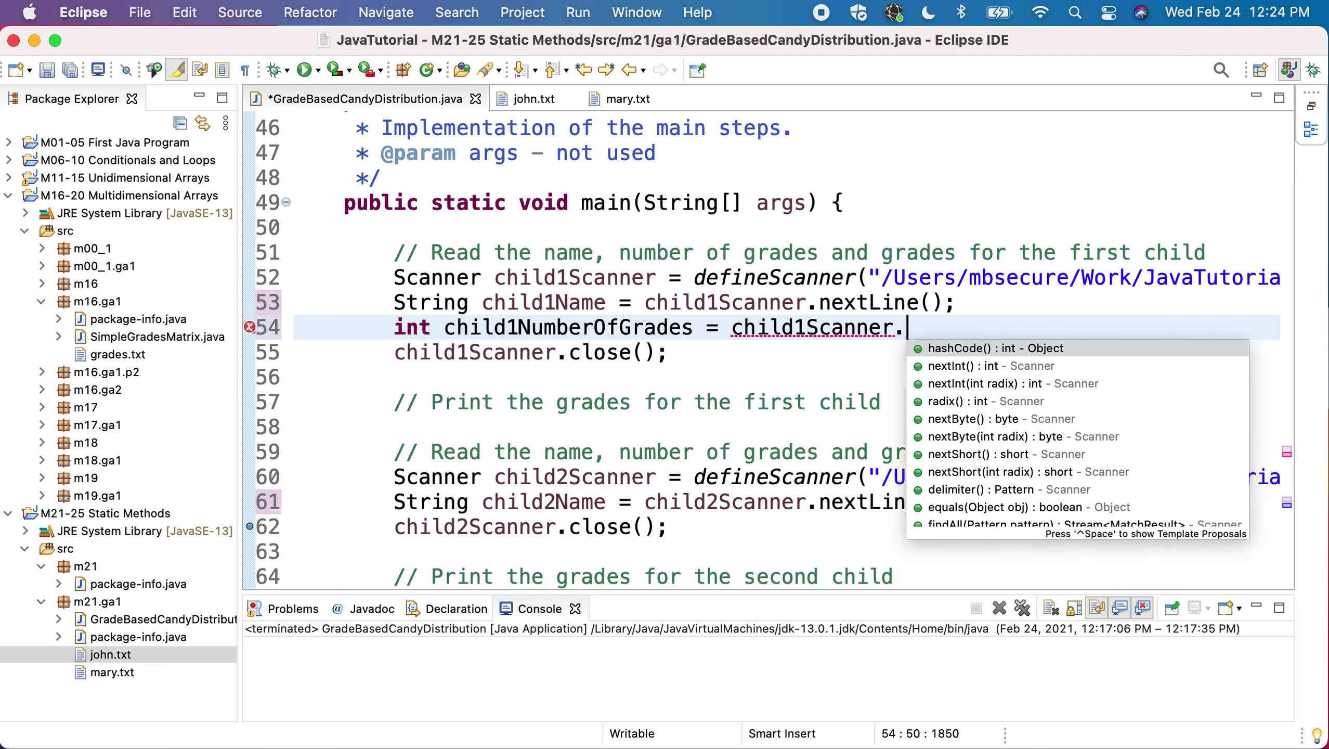
type("n")
key("Return")
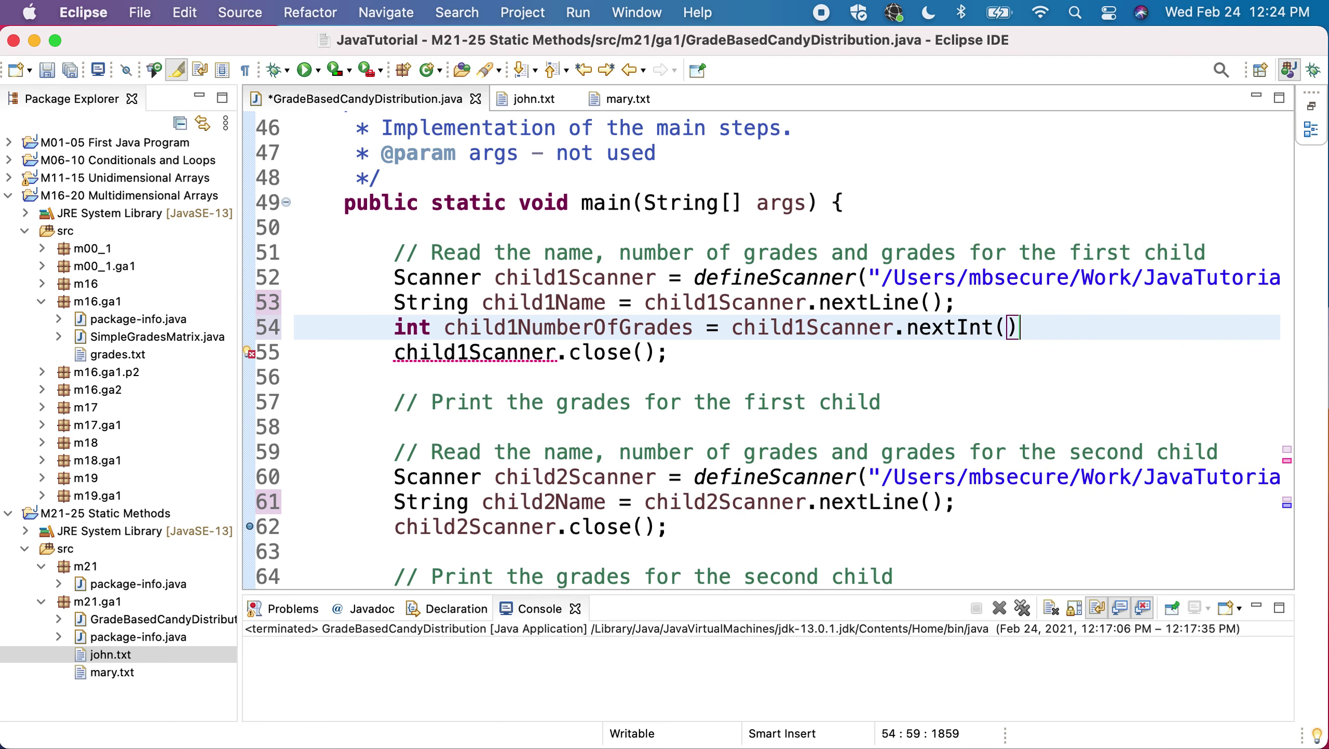
type(";")
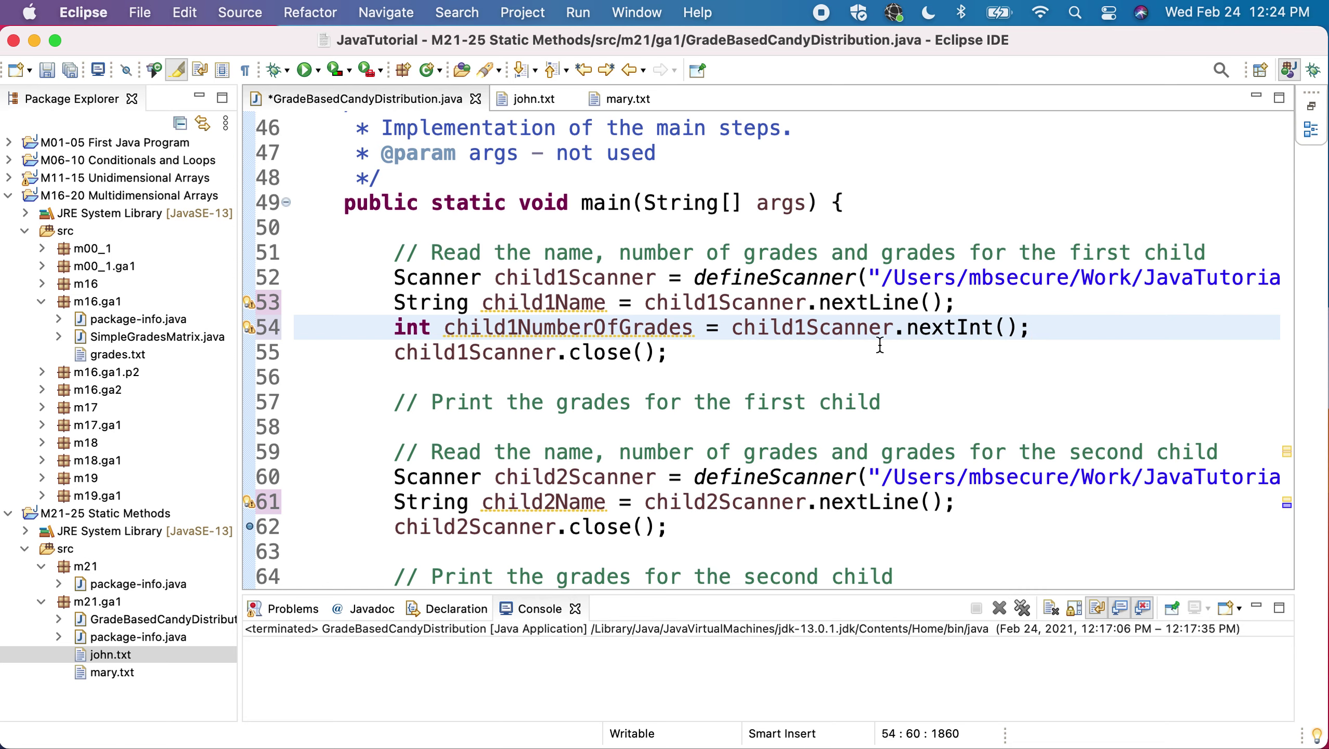
Add int child2NumberOfGrades = child2Scanner.nextInt(); on a new line after child2Name.
left_click(986, 503)
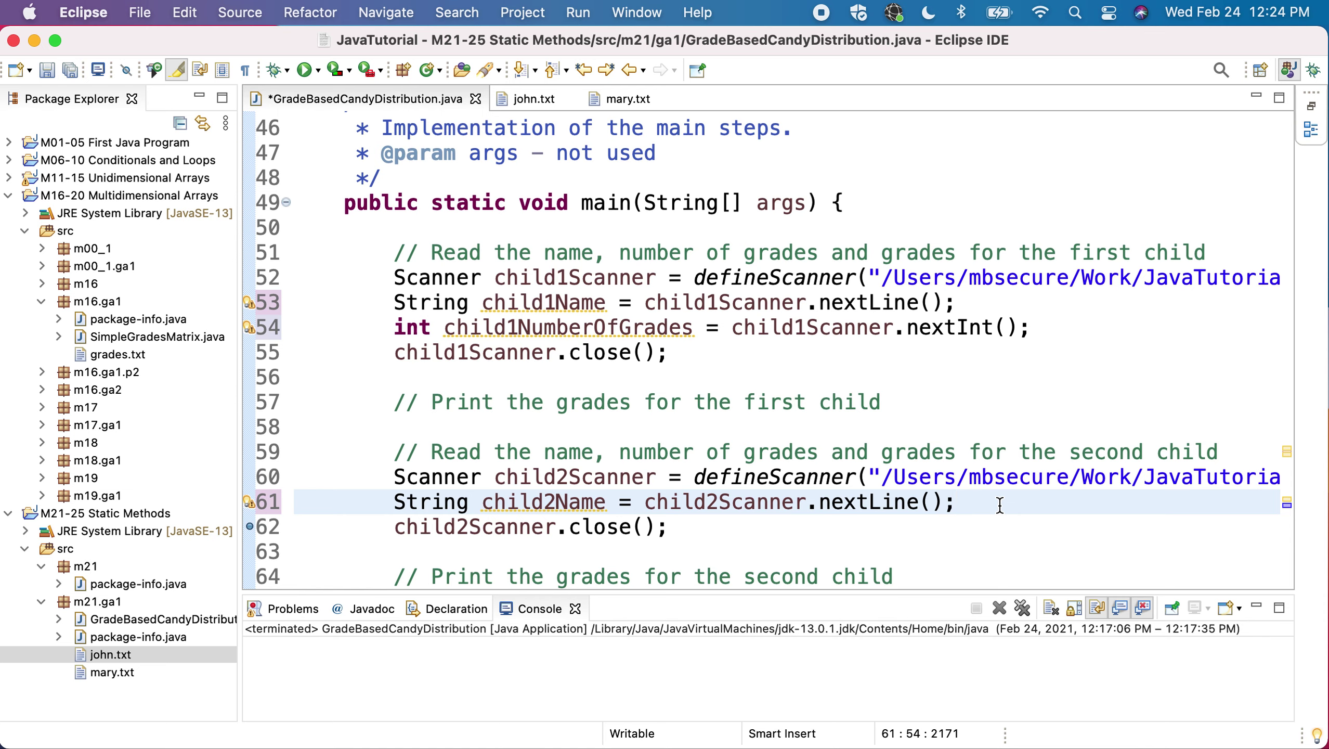
key("Return")
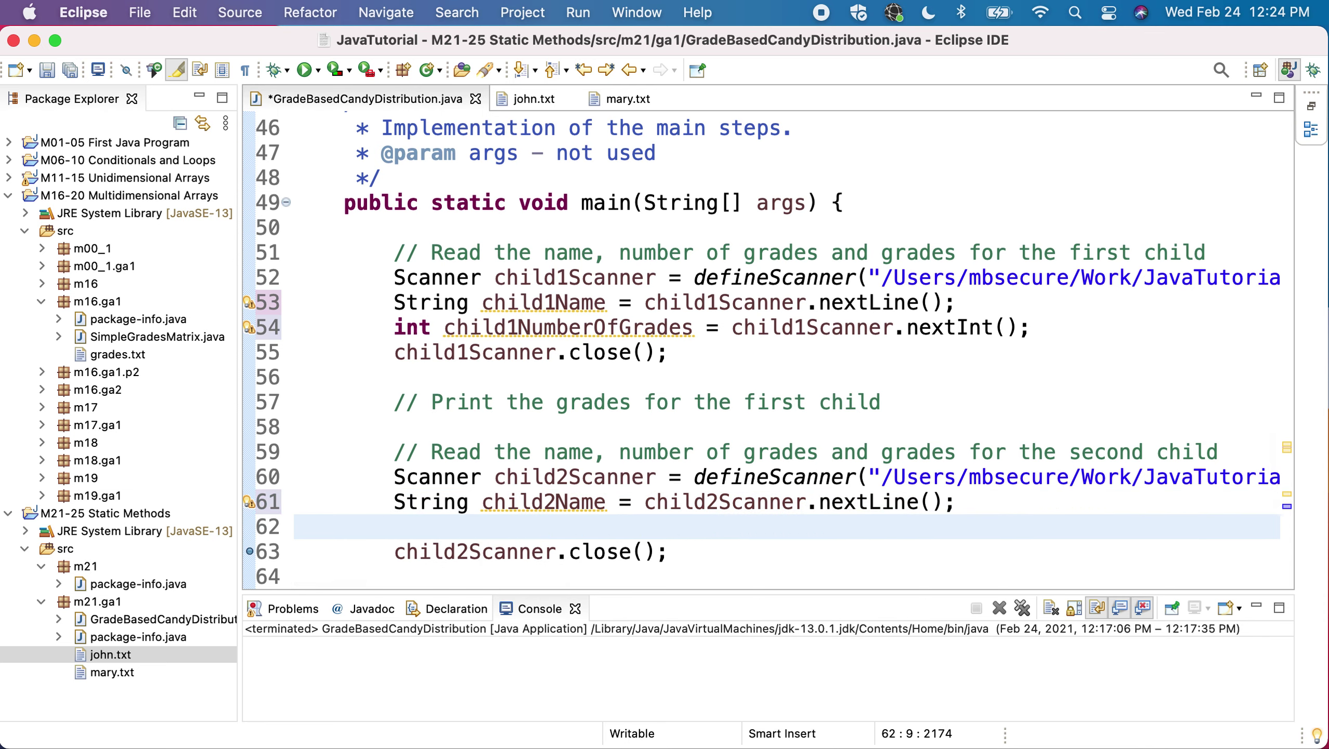
type("int ")
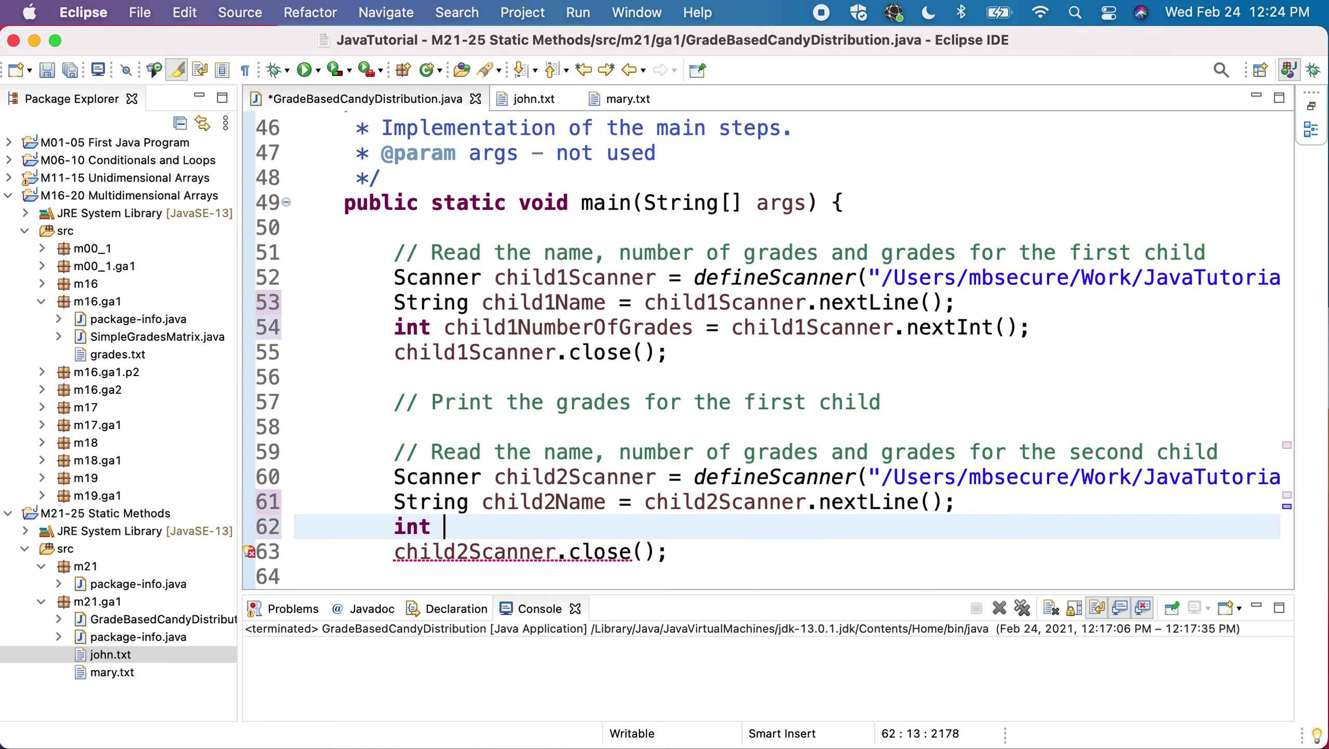
type("child2")
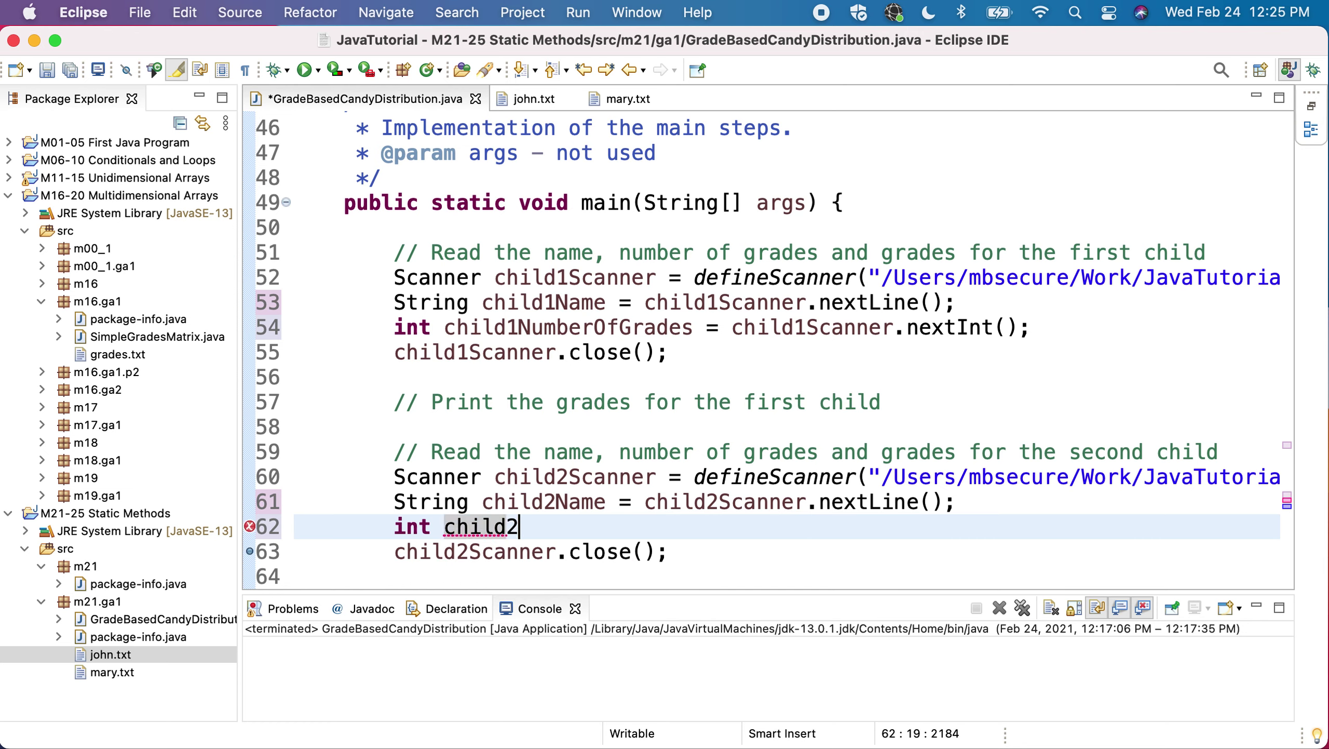
type("Number")
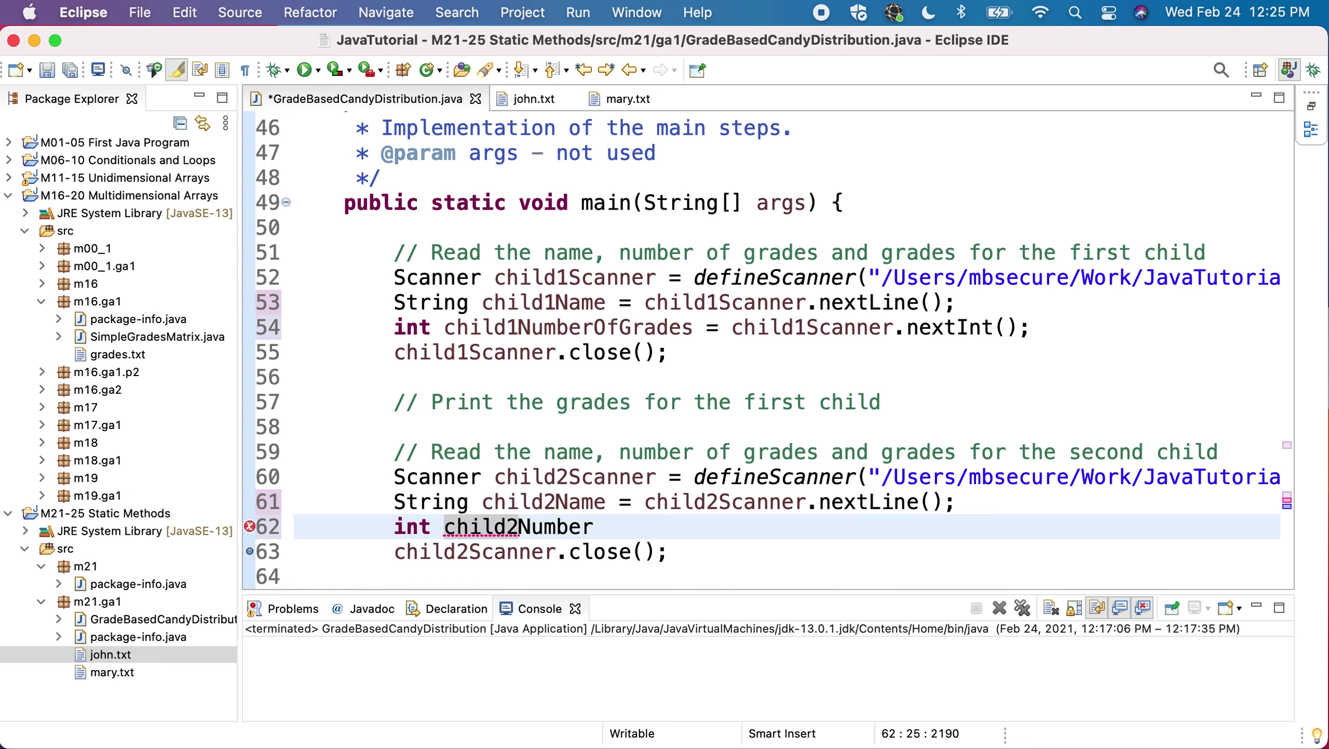
type("OfG")
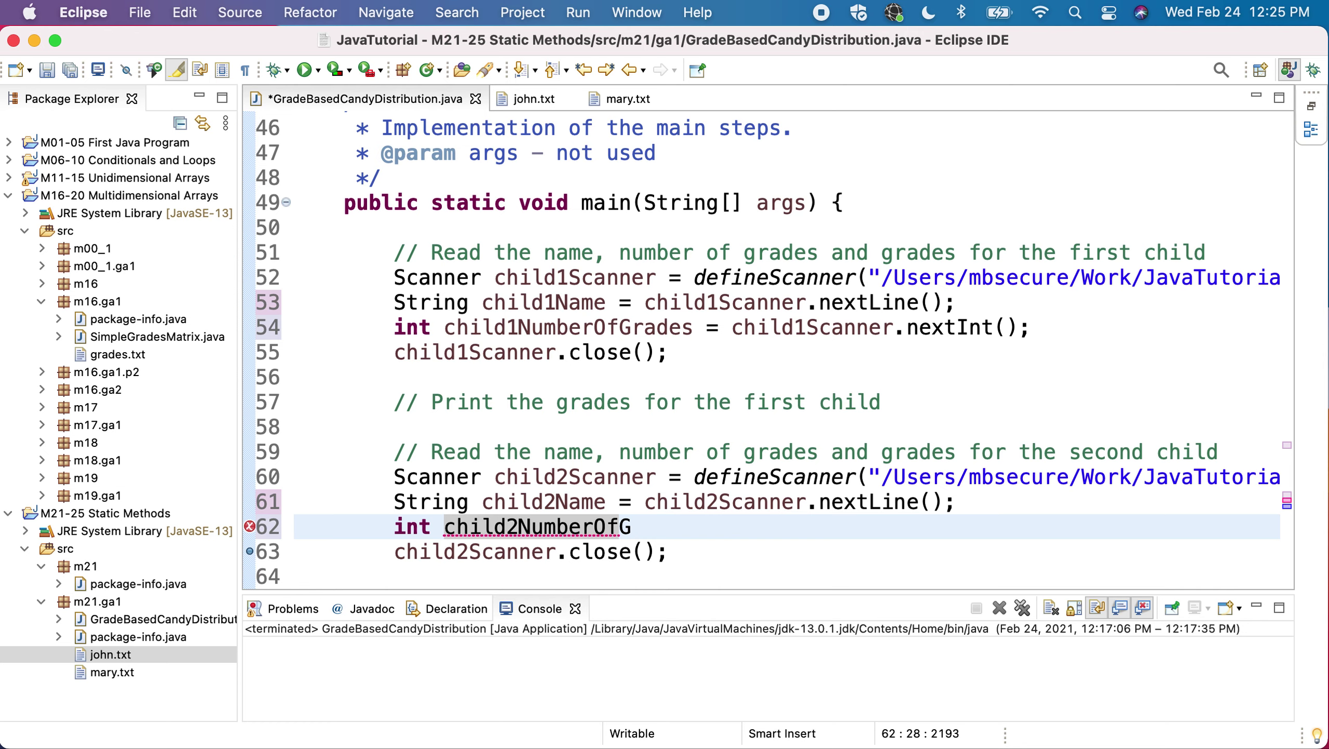
type("rades = ")
type("child2")
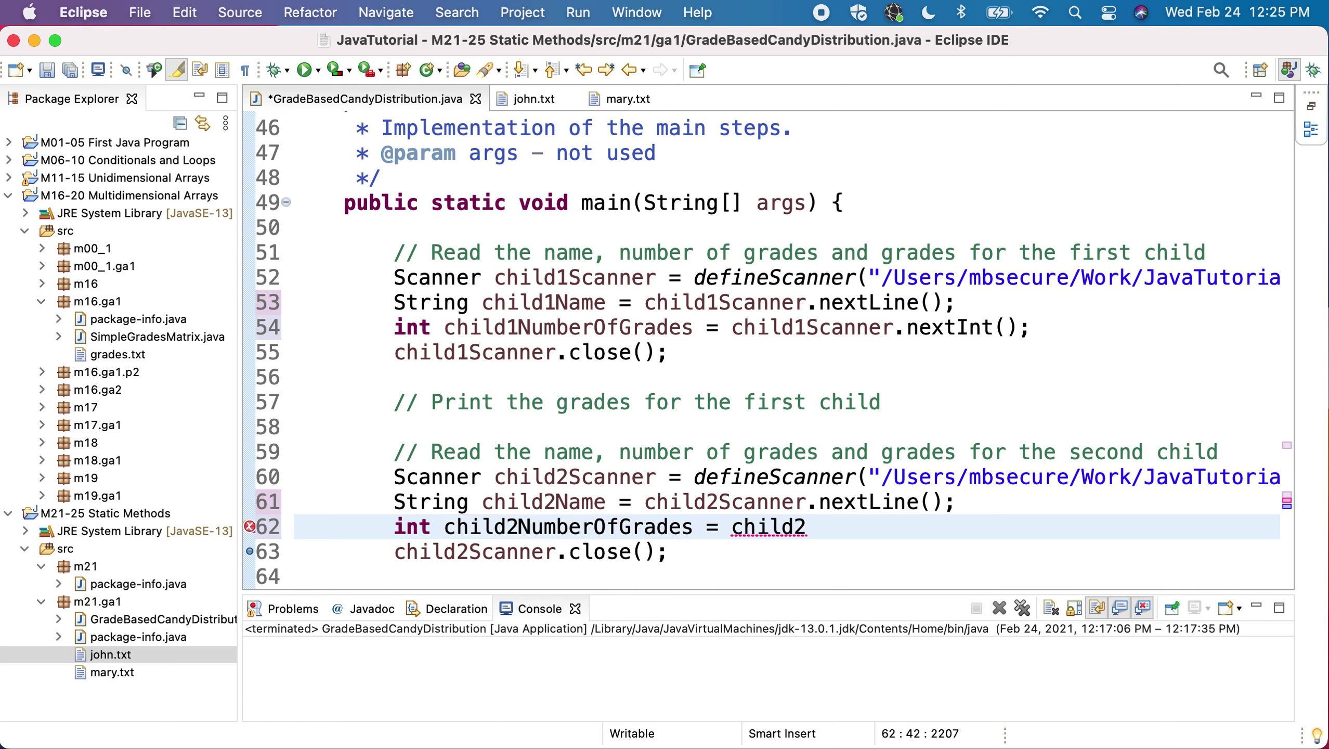
type("Scanner")
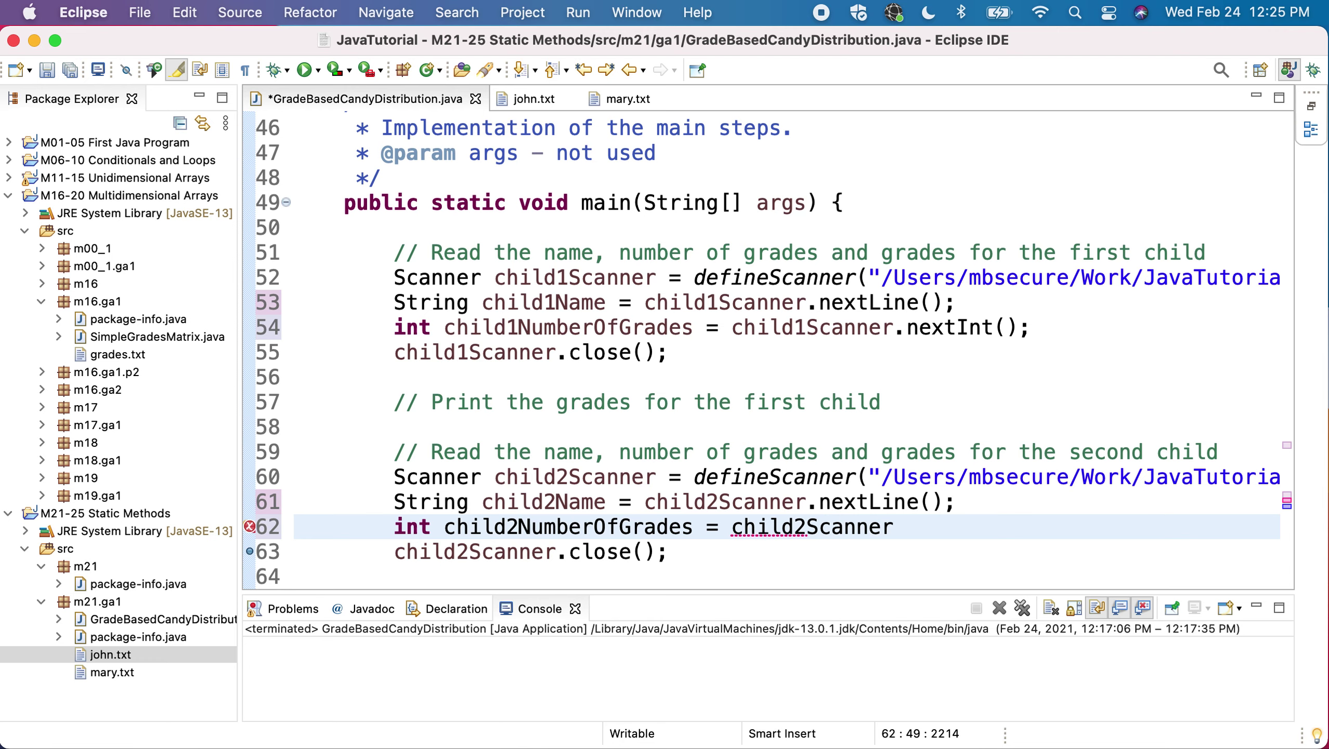
type(".next")
key("Return")
type(";")
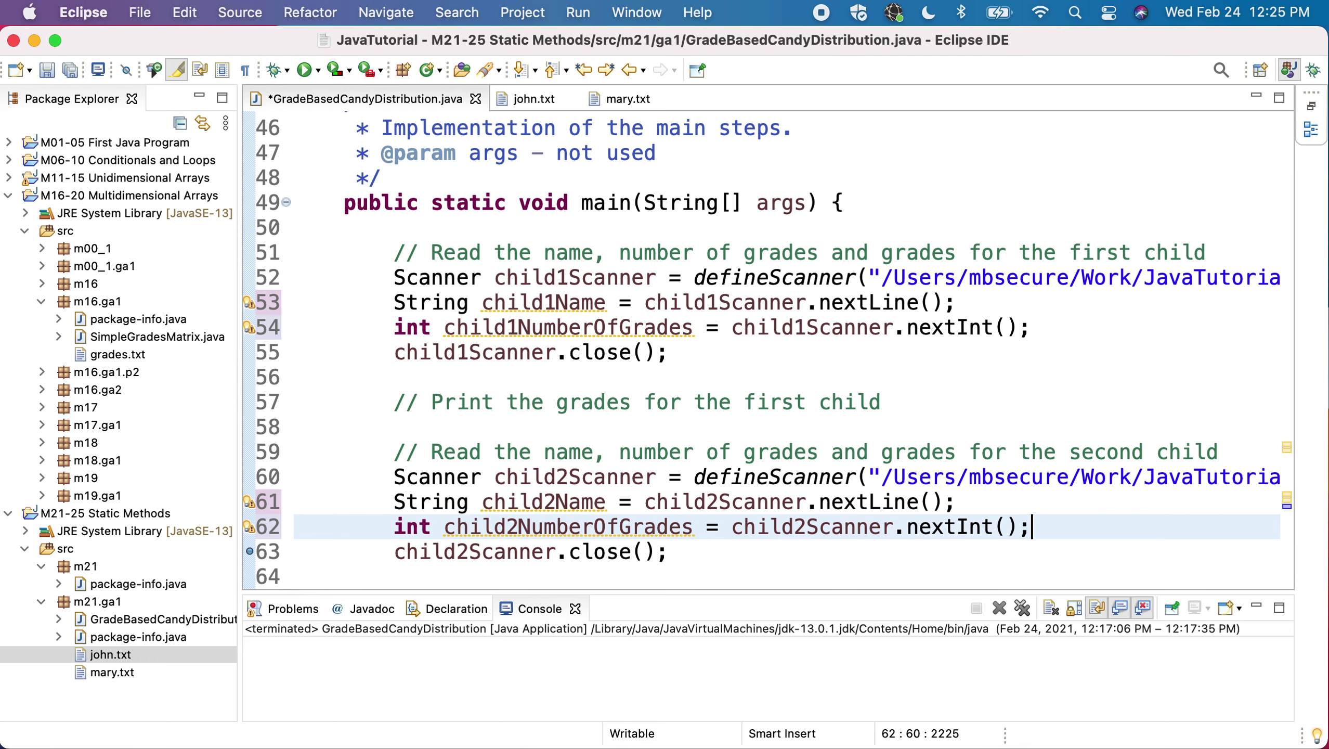
scroll(760, 457, "up", 3)
scroll(761, 457, "up", 2)
scroll(760, 456, "up", 1)
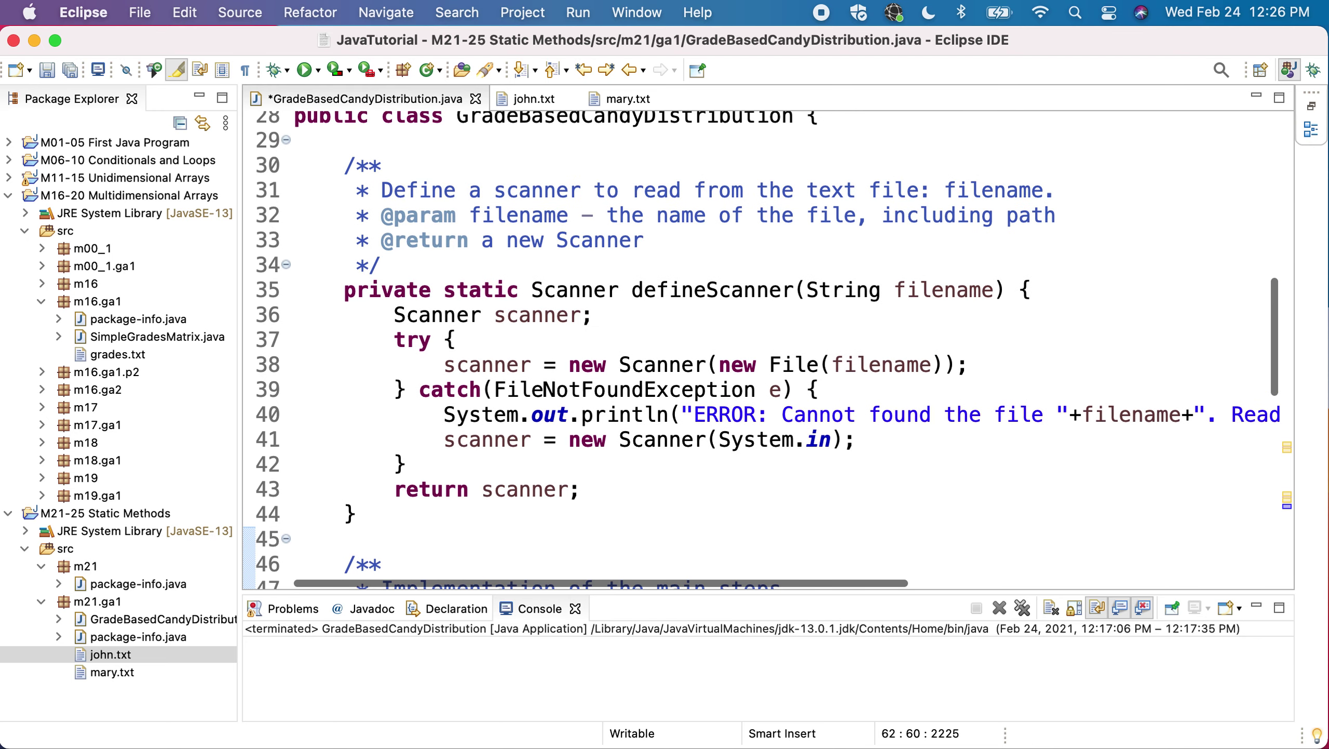
Below defineScanner, begin the method header private static int[] readGrades on line 45.
left_click(494, 478)
key("Return")
key("Return")
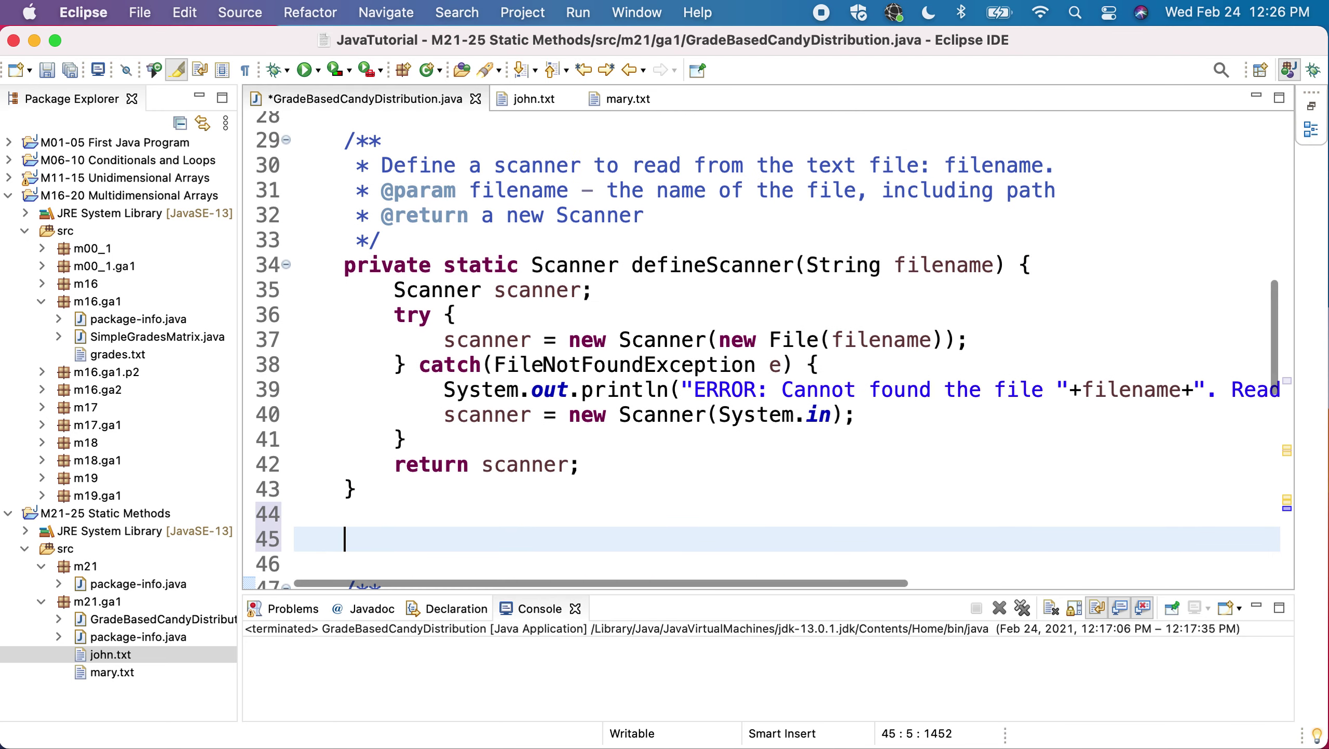
type("private ")
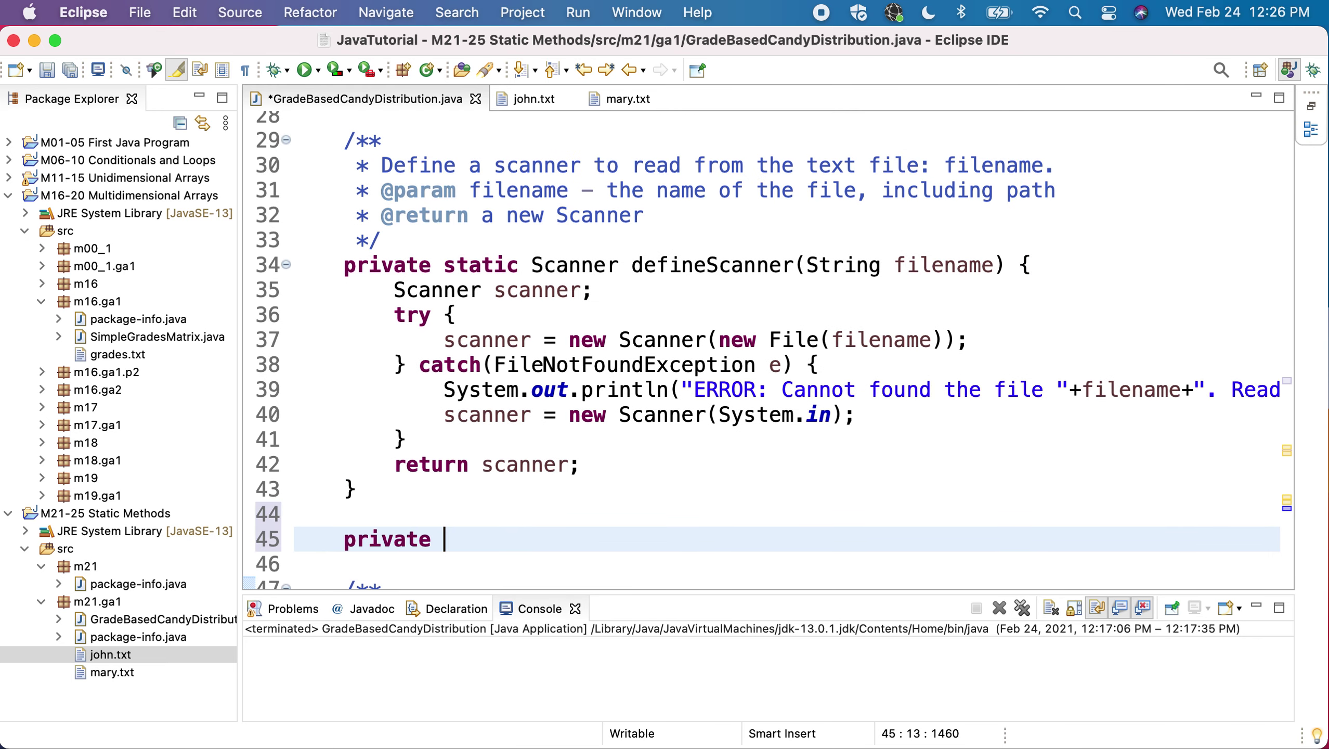
type("sta")
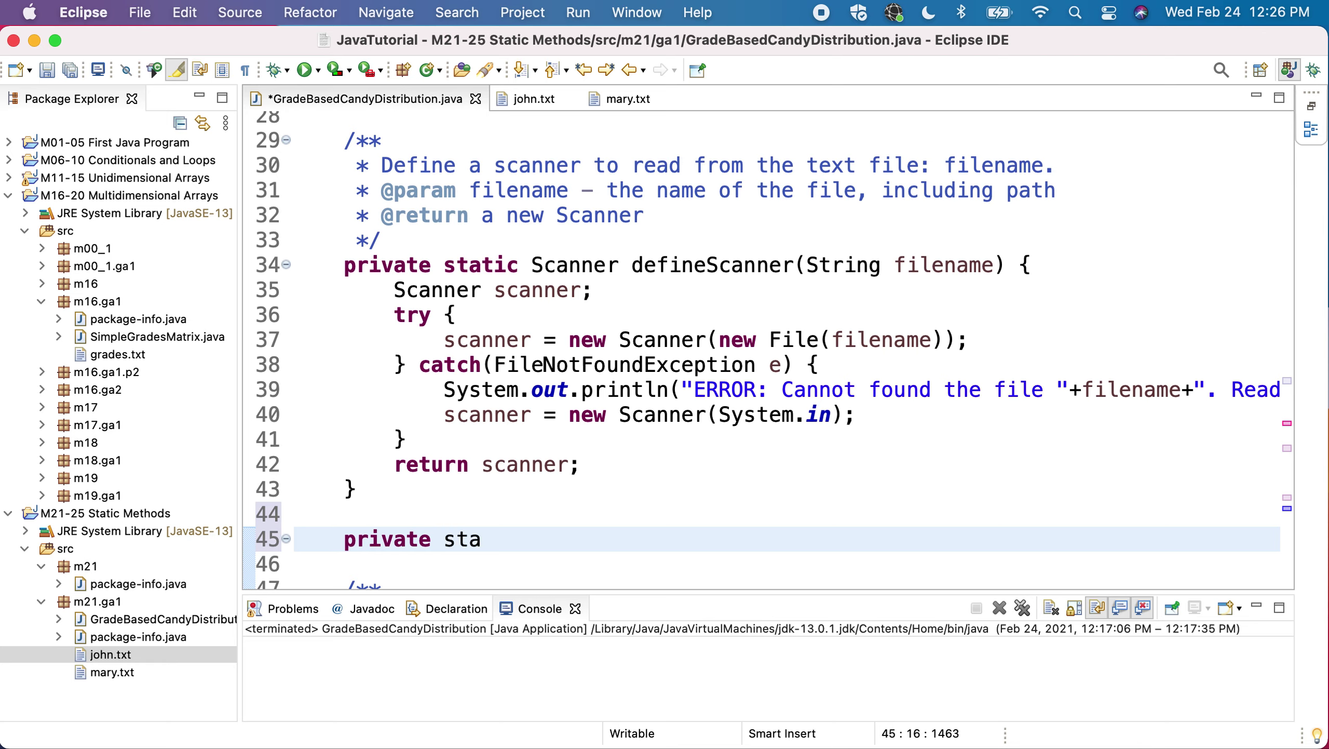
type("tic")
scroll(769, 353, "down", 1)
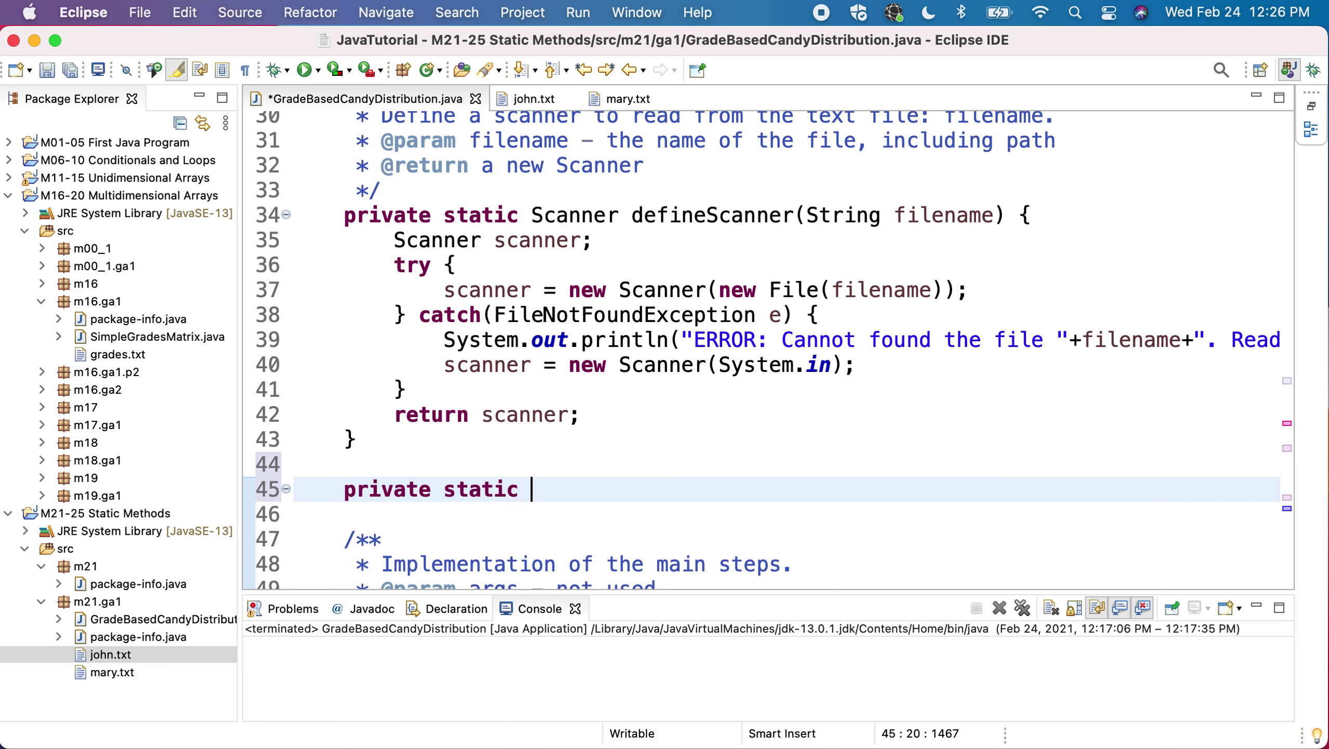
type("int")
type("[]")
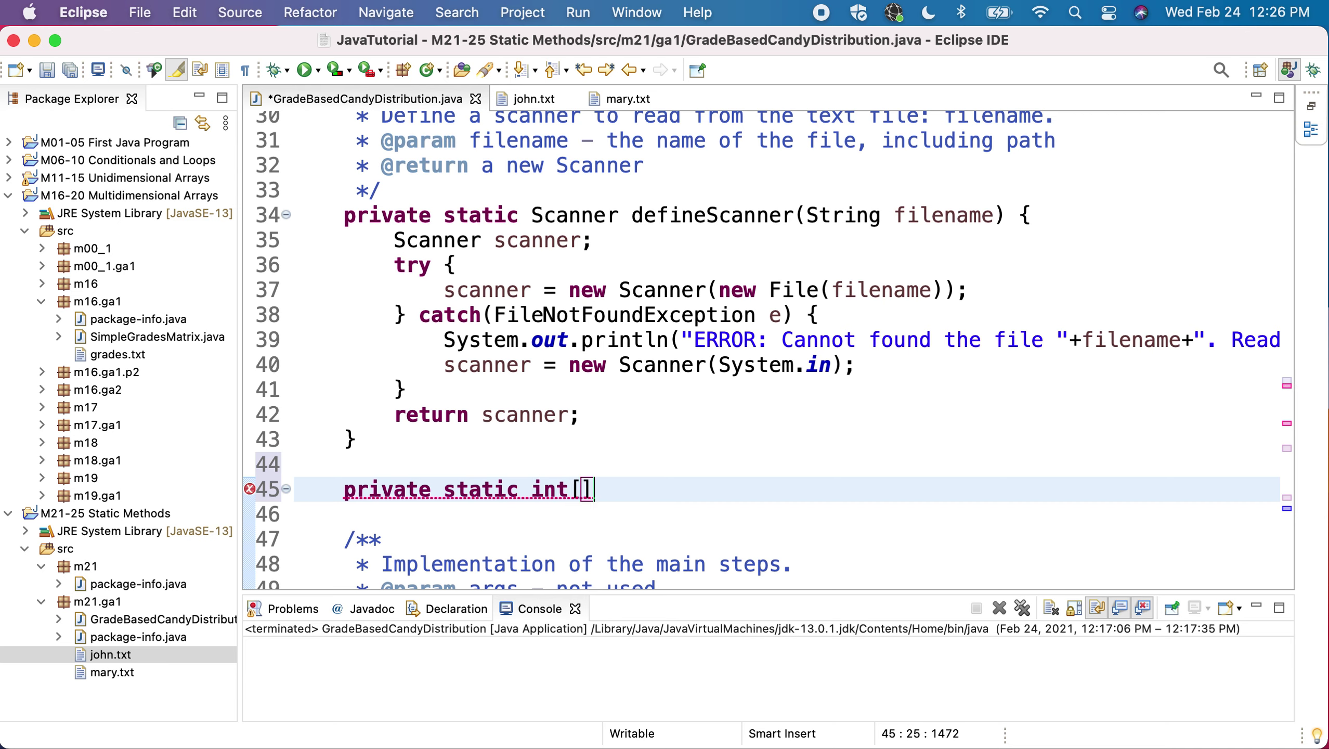
left_click(609, 489)
type("read")
type("Grades")
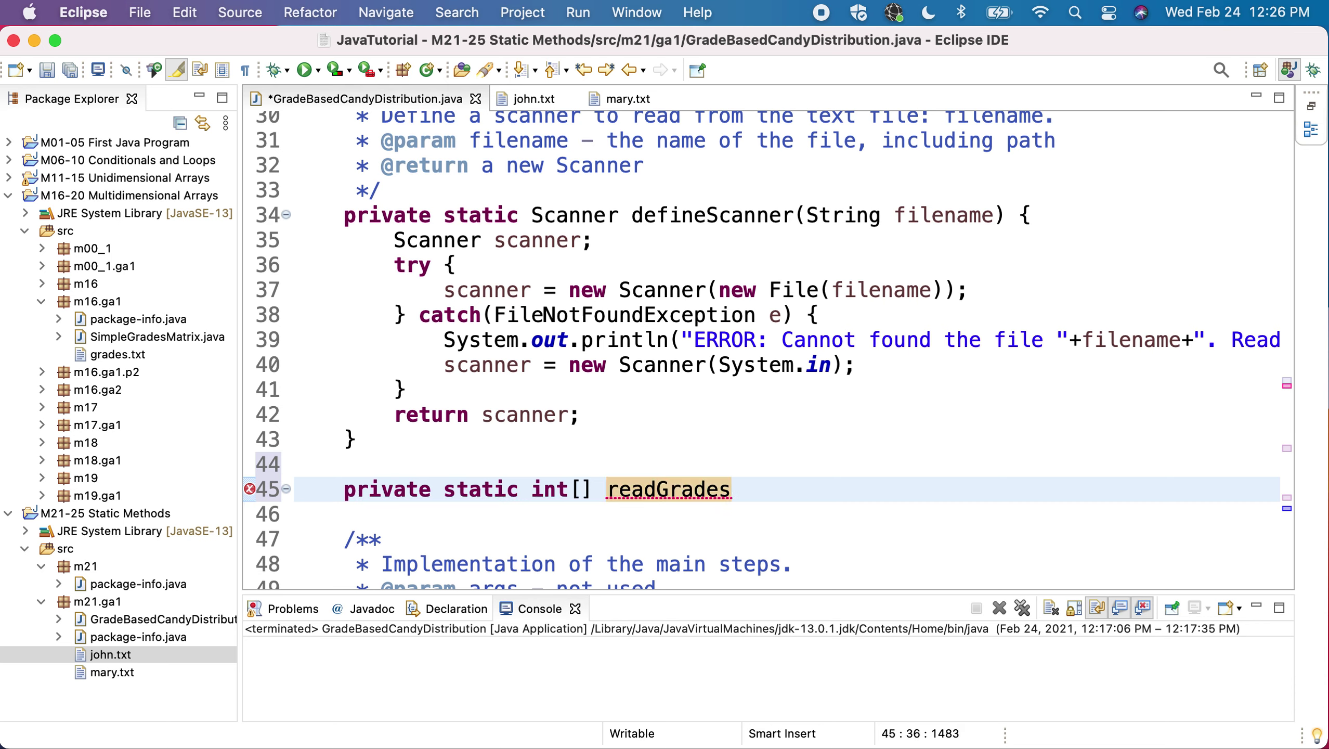
type("(")
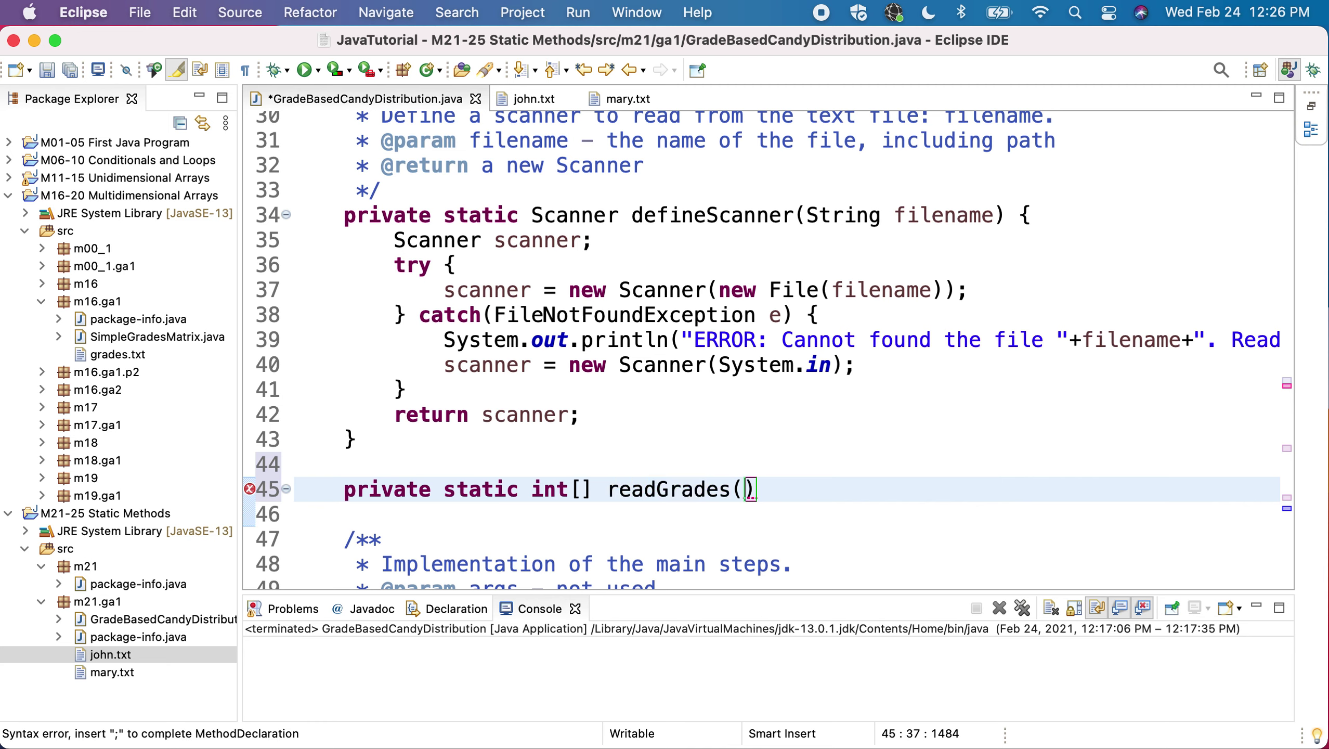
type("Scanner ")
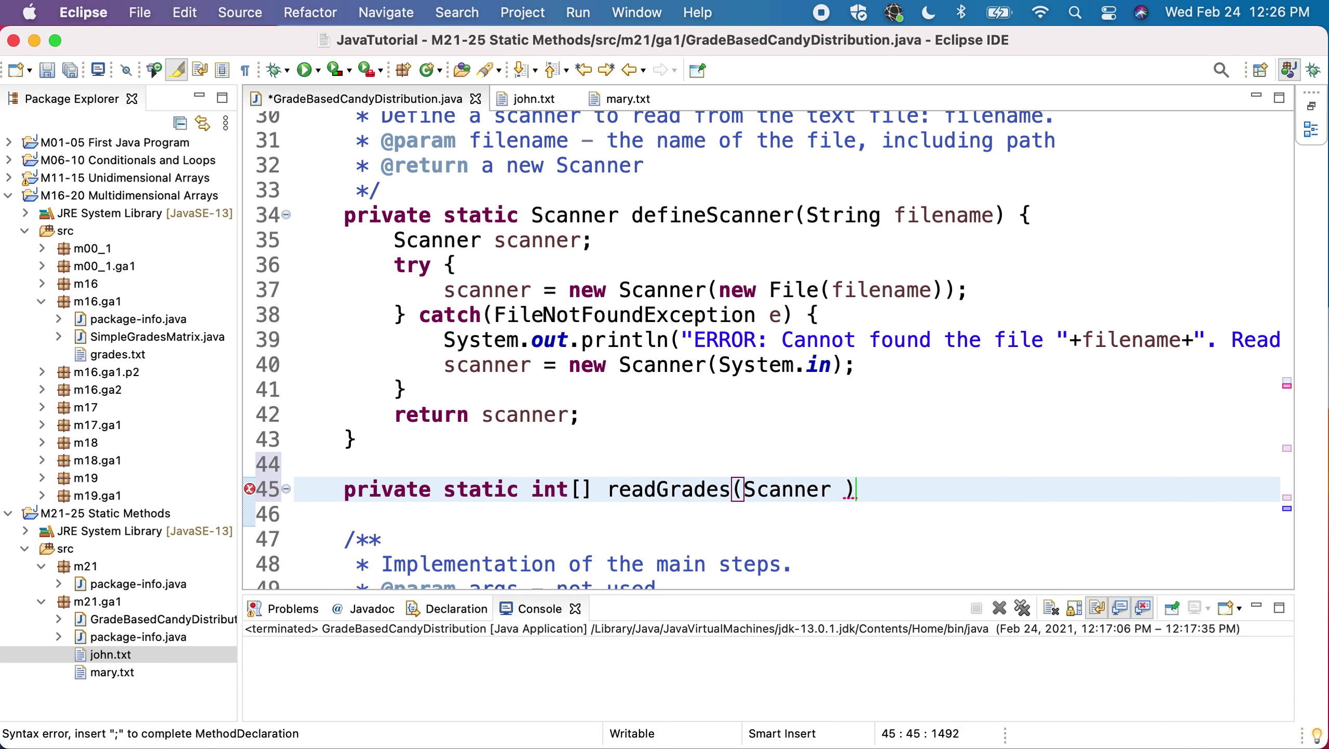
type("scanner,")
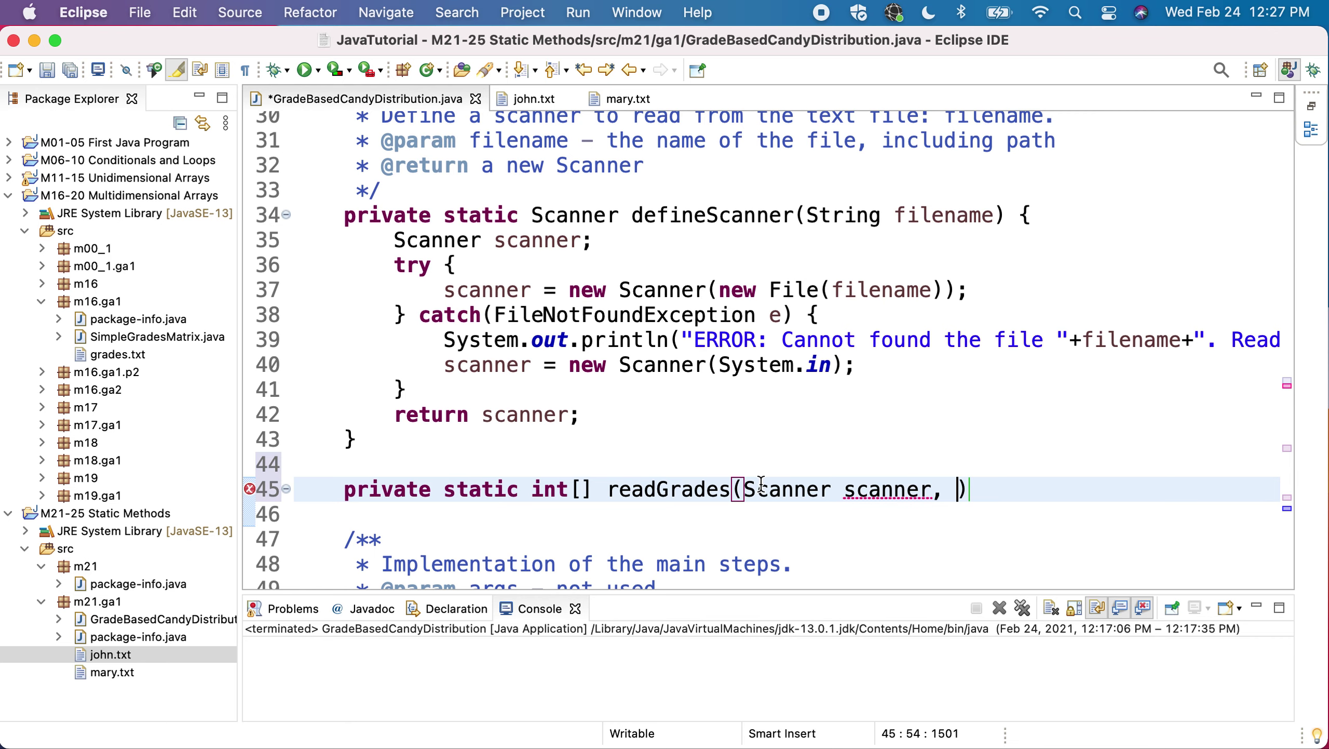
scroll(760, 484, "down", 5)
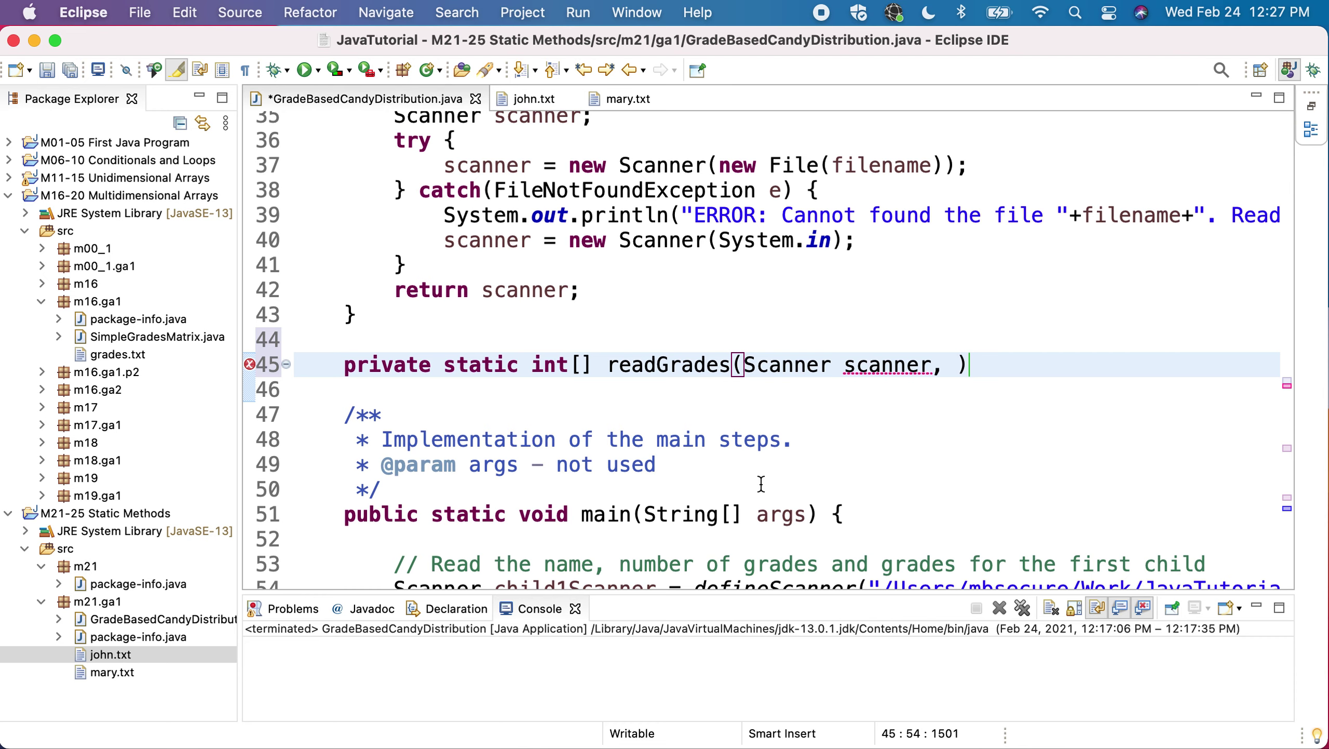
scroll(760, 484, "down", 1)
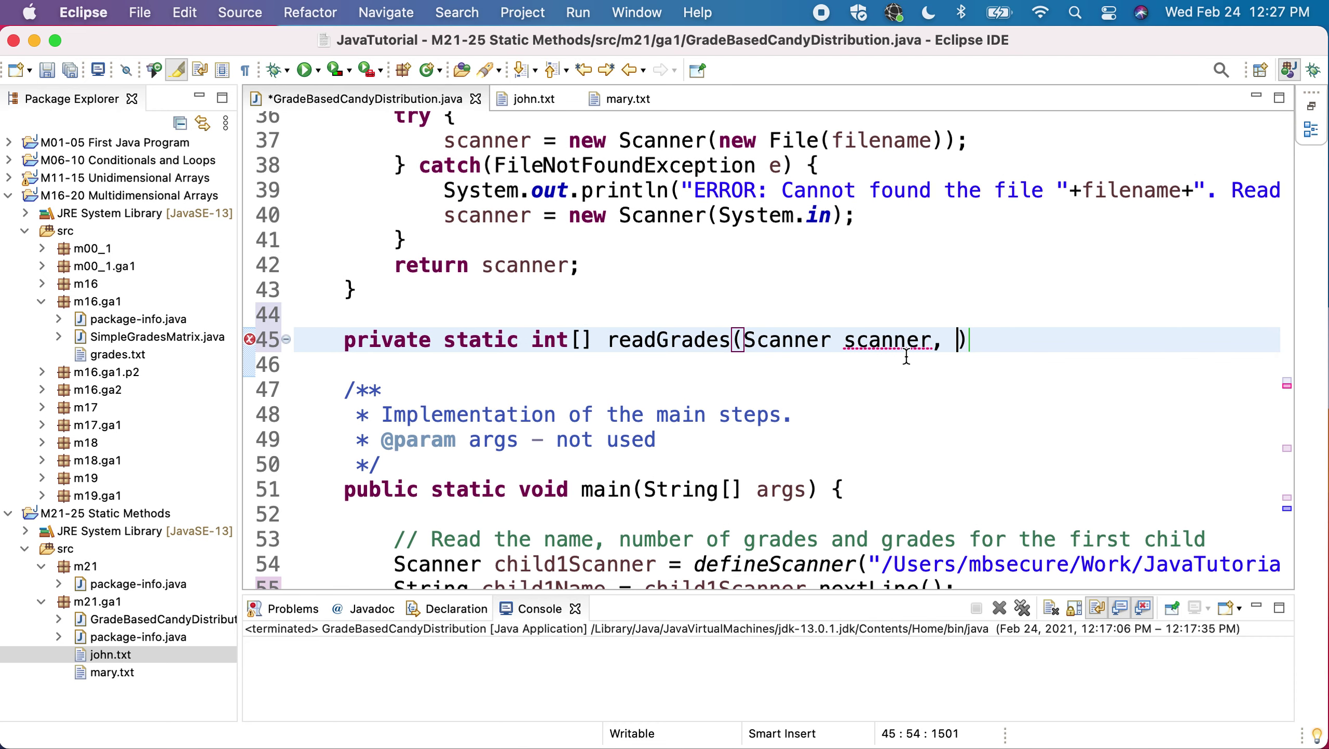
type("int ")
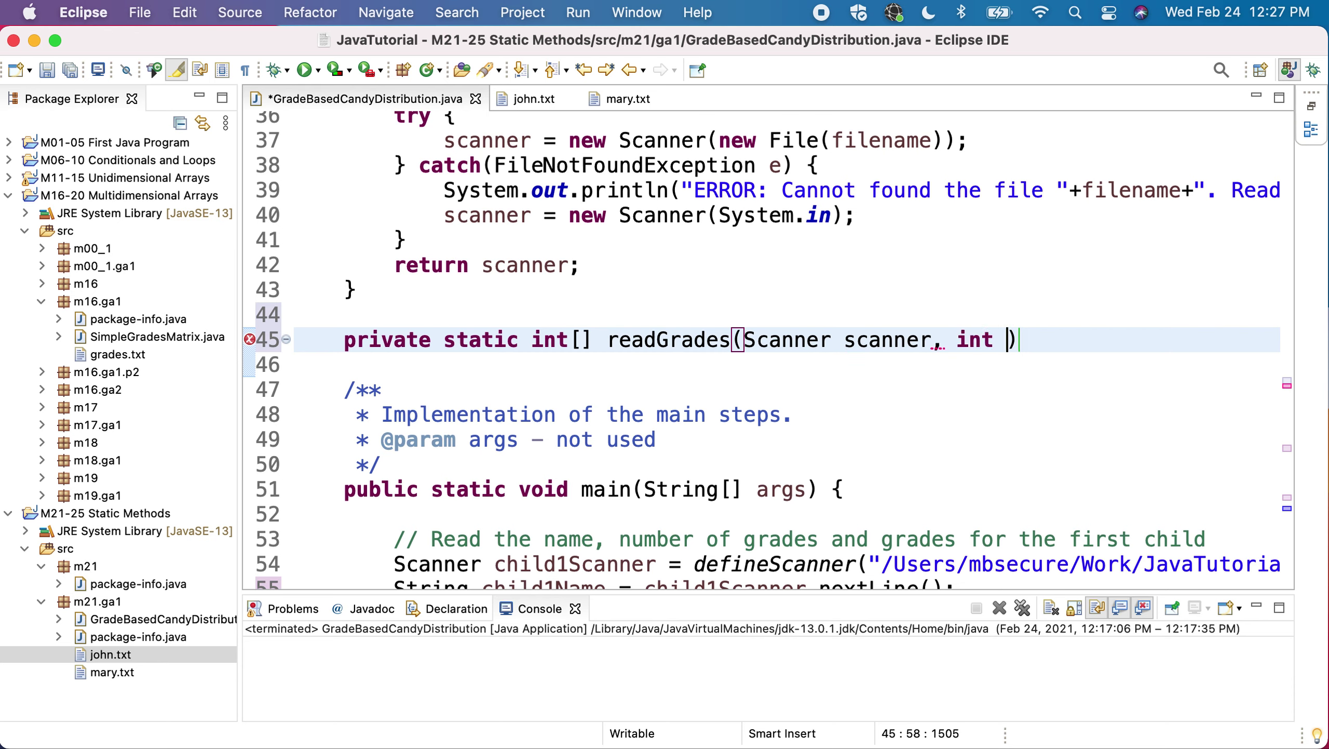
type("num")
type("berOfGra")
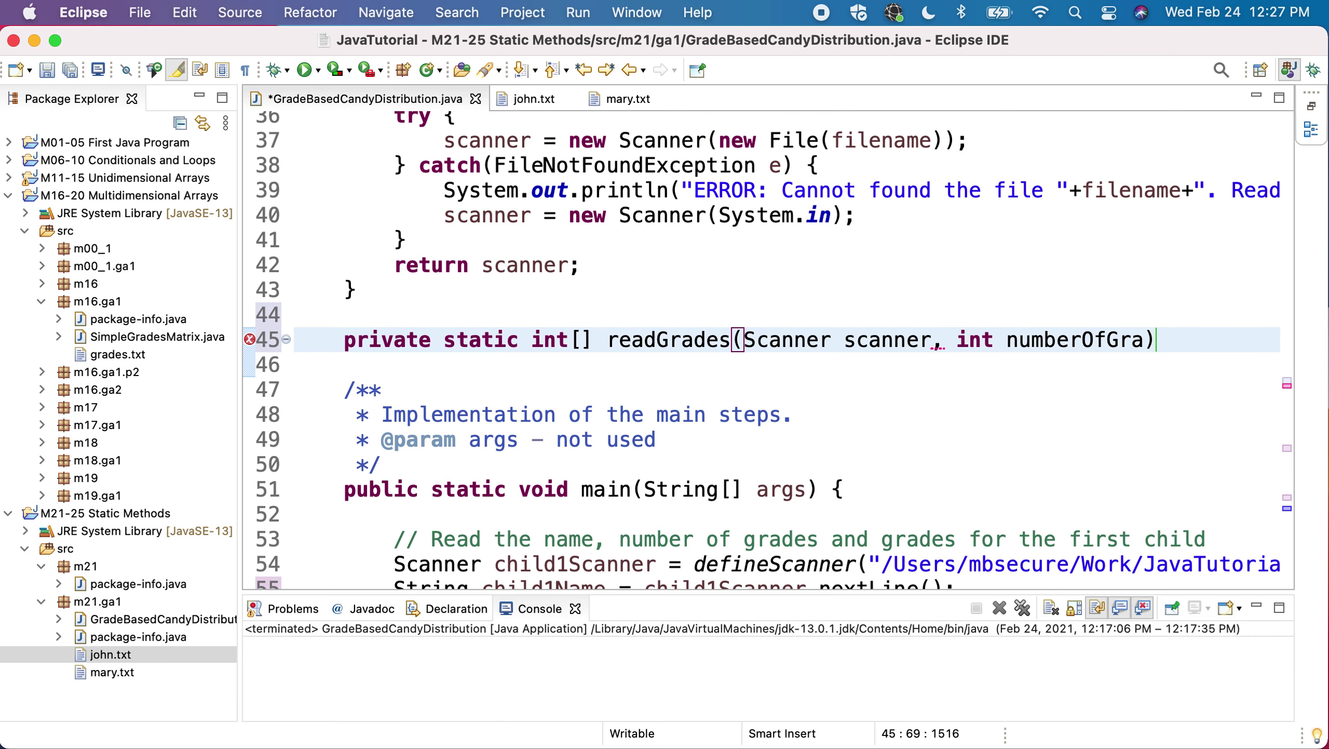
type("des) ")
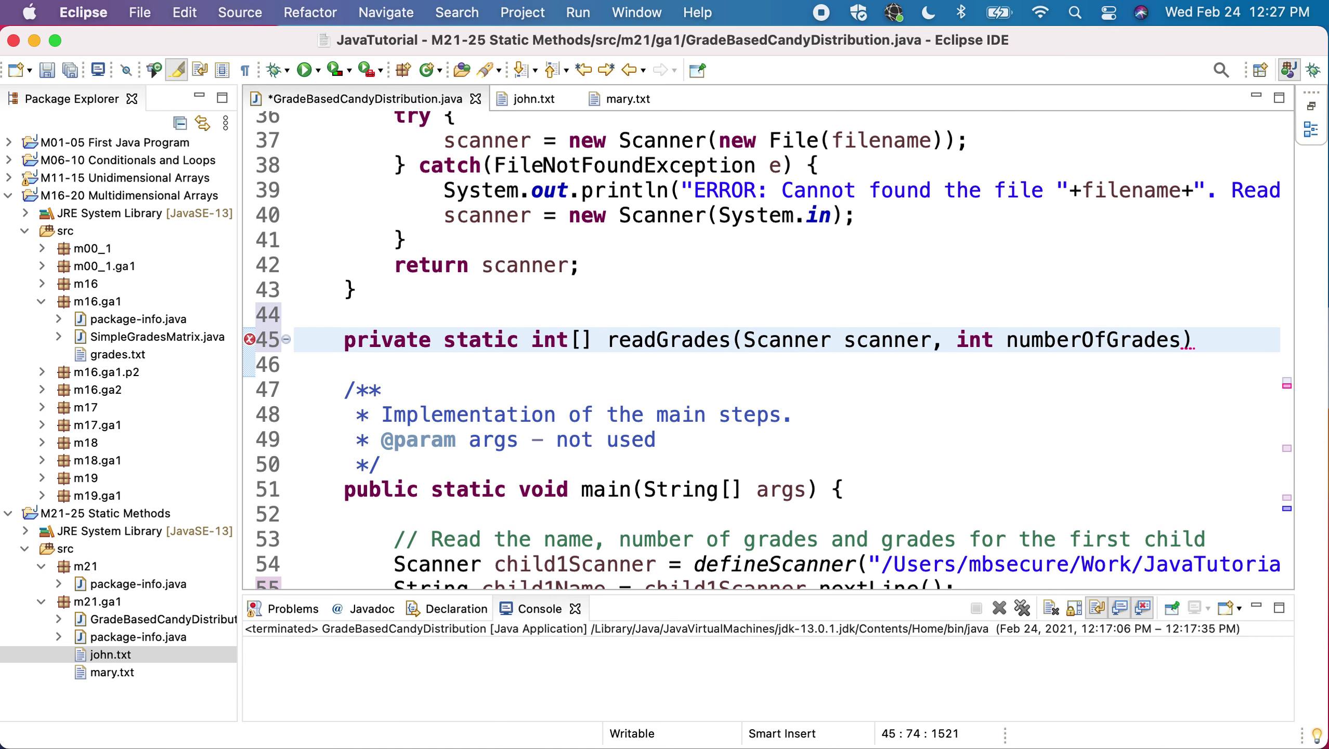
type("{")
Complete the signature readGrades(Scanner scanner, int numberOfGrades) { with an empty body.
key("Return")
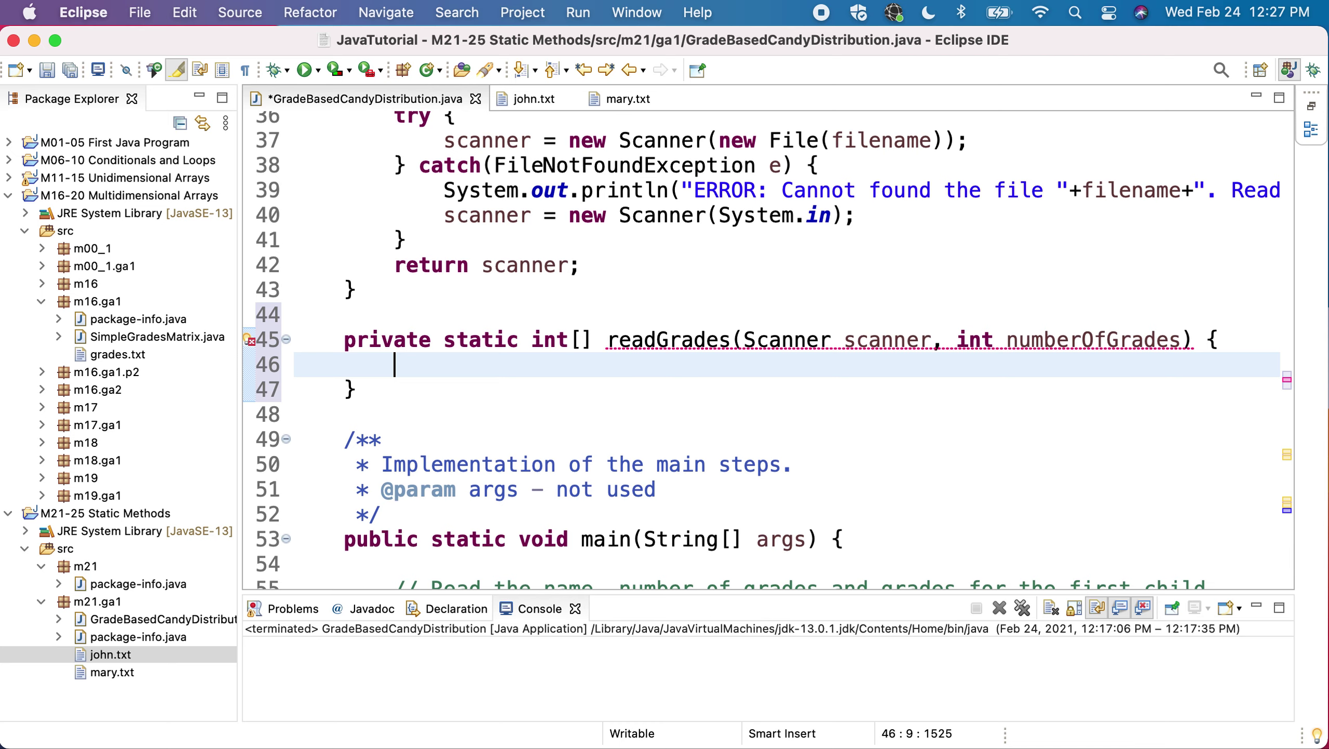
type("retu")
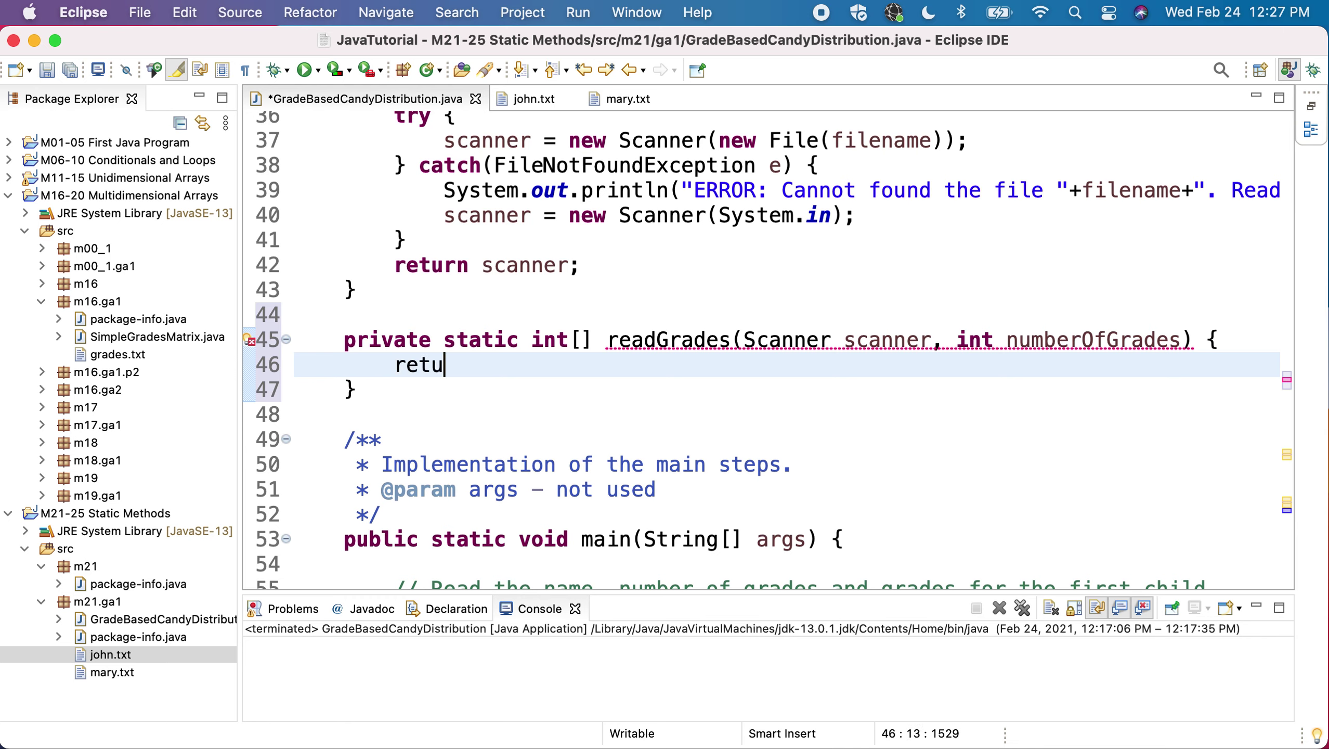
type("rn null;")
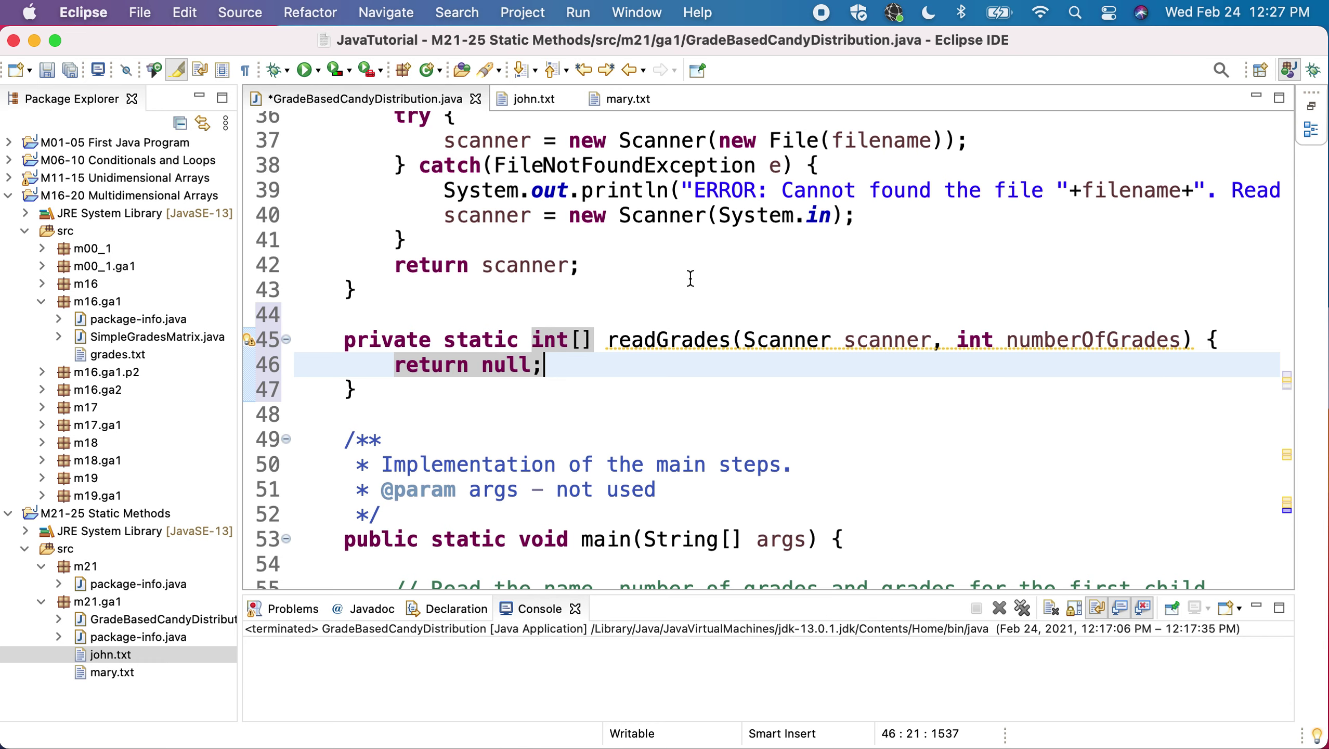
Give readGrades a return null; placeholder and insert a blank line above it.
left_click(485, 315)
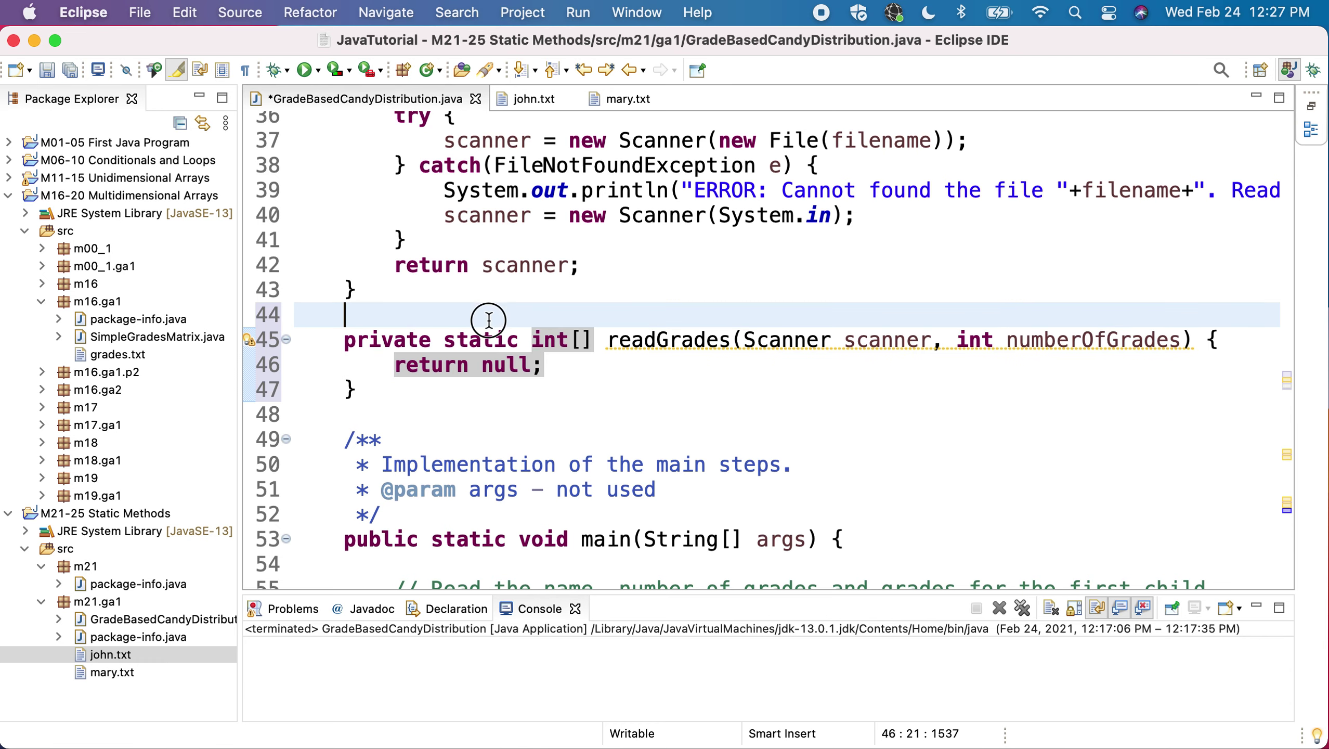
key("Return")
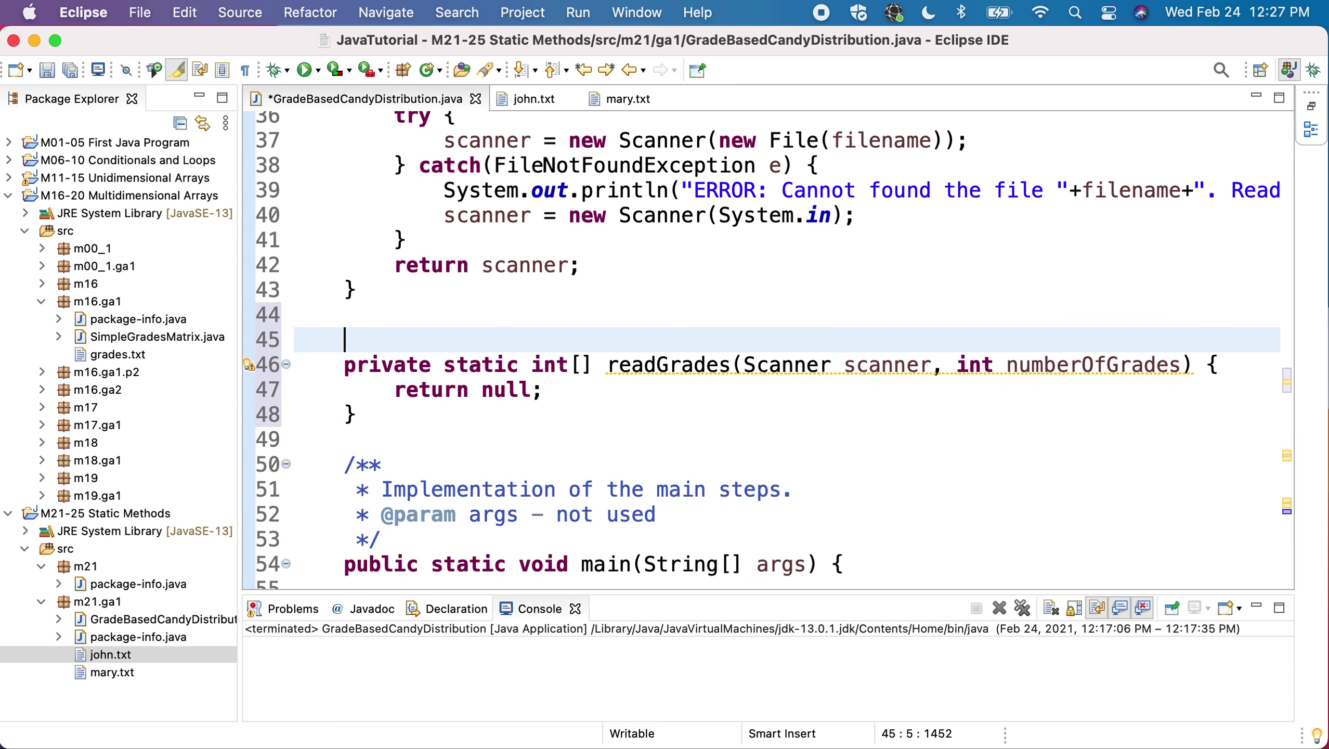
type("/**")
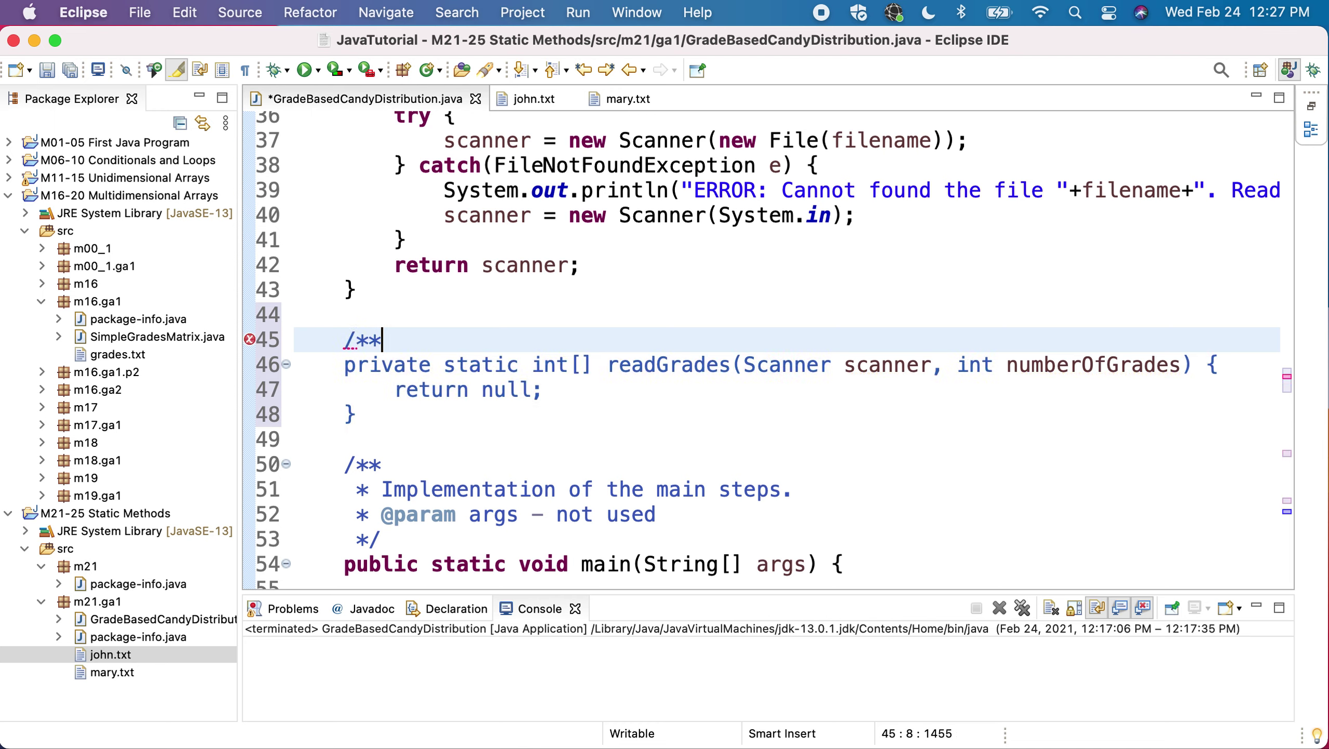
Add a Javadoc above readGrades: 'Read a list of grades with numberOfGrades elements from the scanner.'.
key("Return")
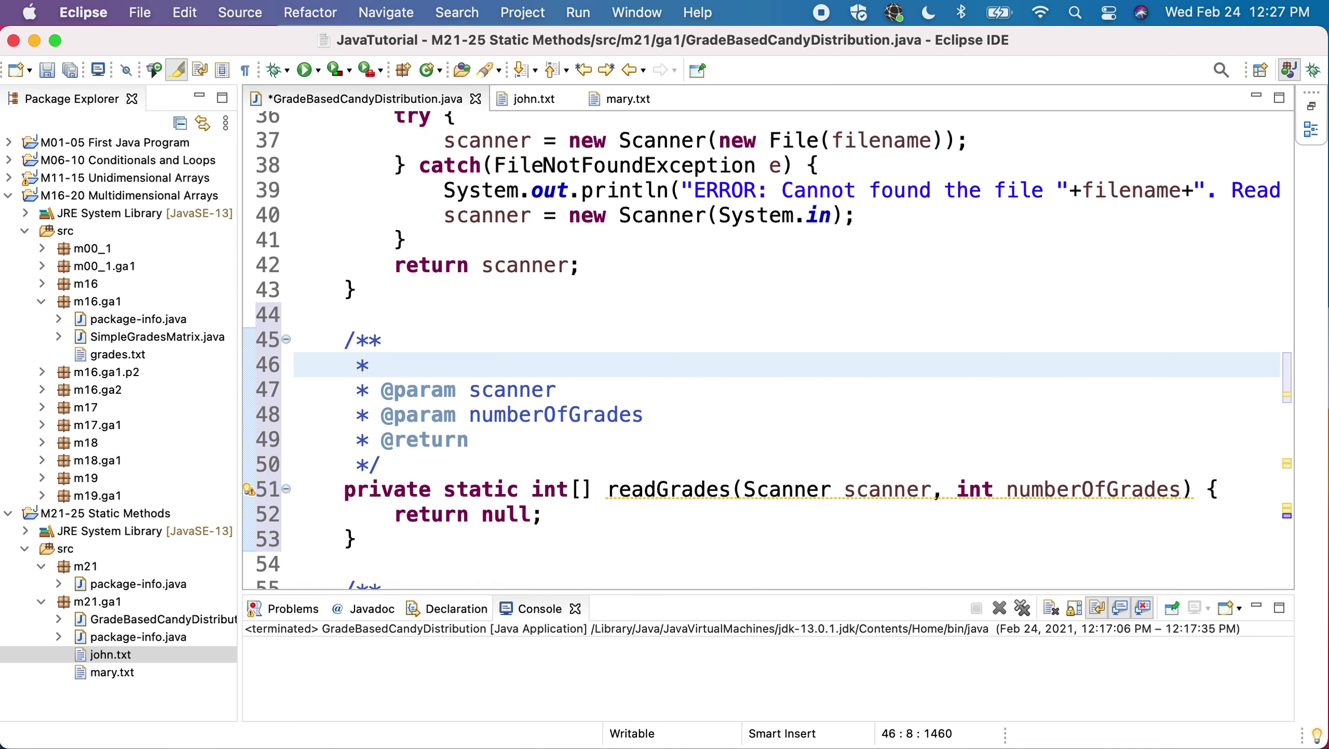
type("Read ")
type("a list of ")
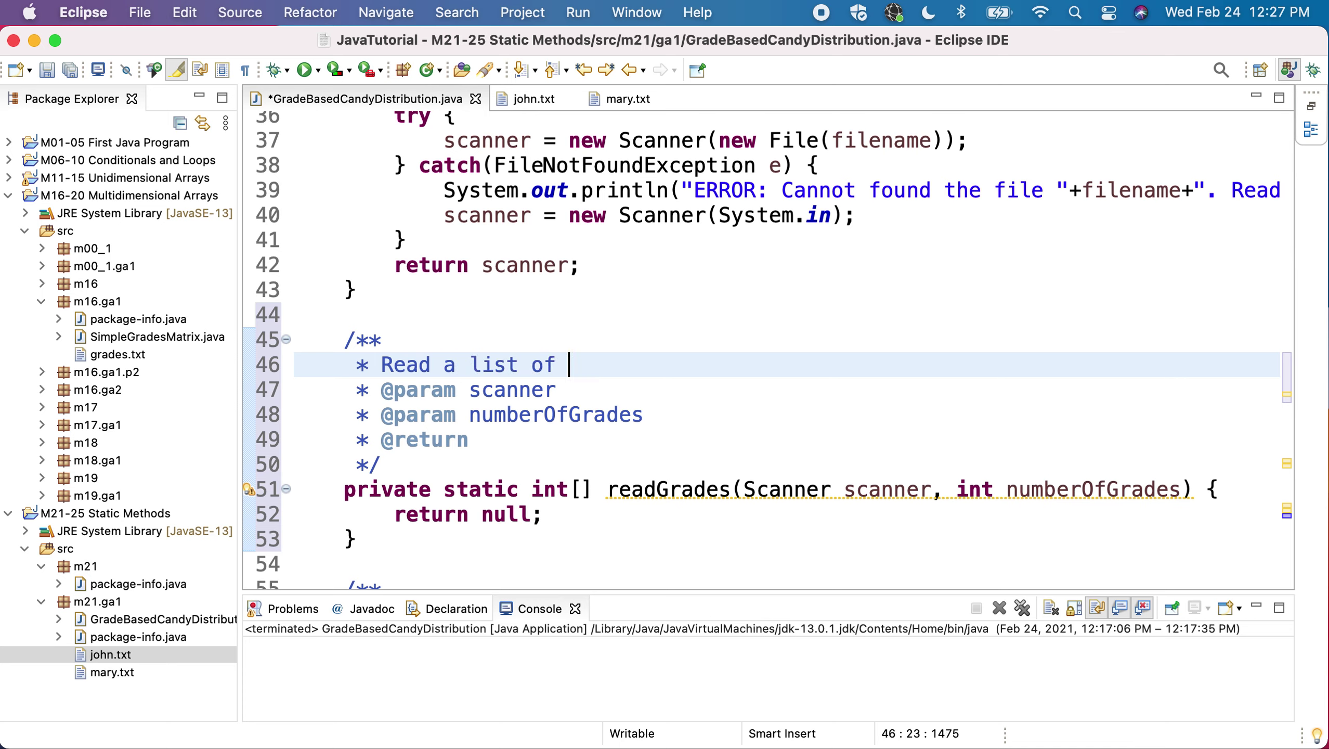
type("grades f")
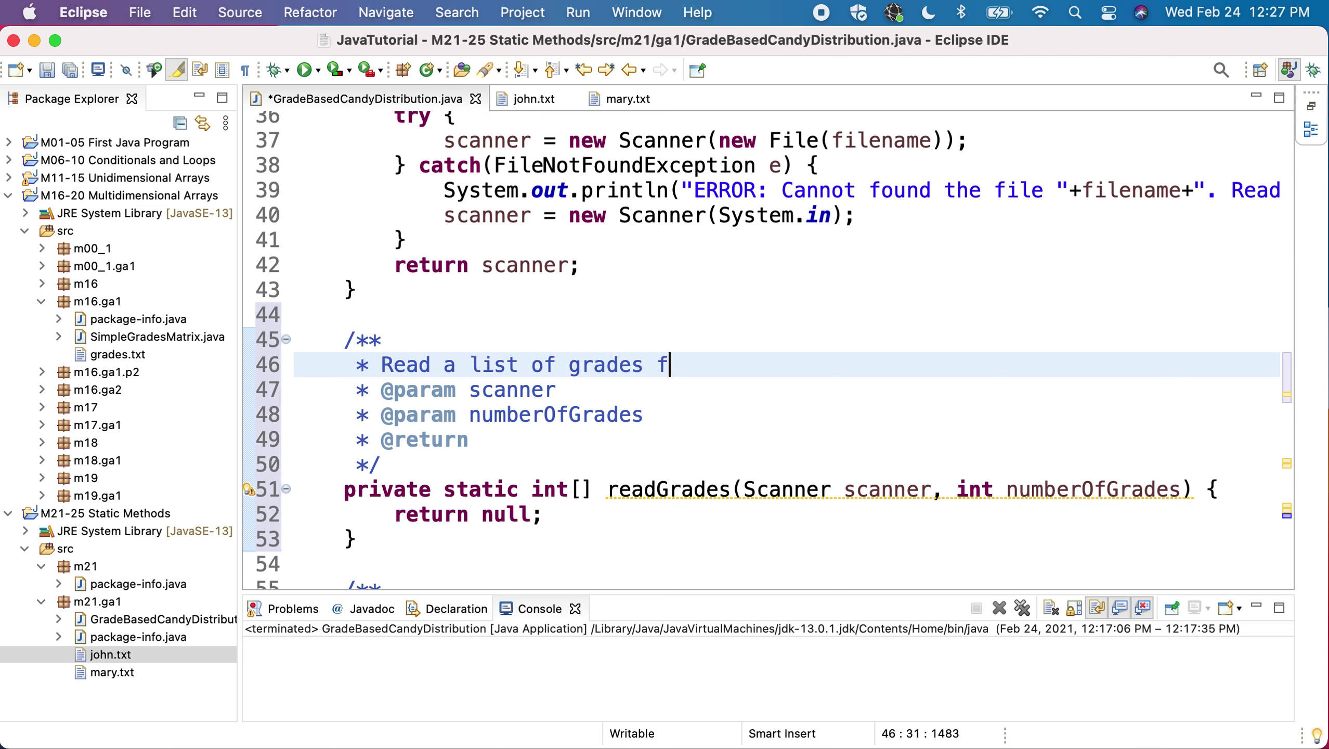
left_click(557, 364)
type("n ")
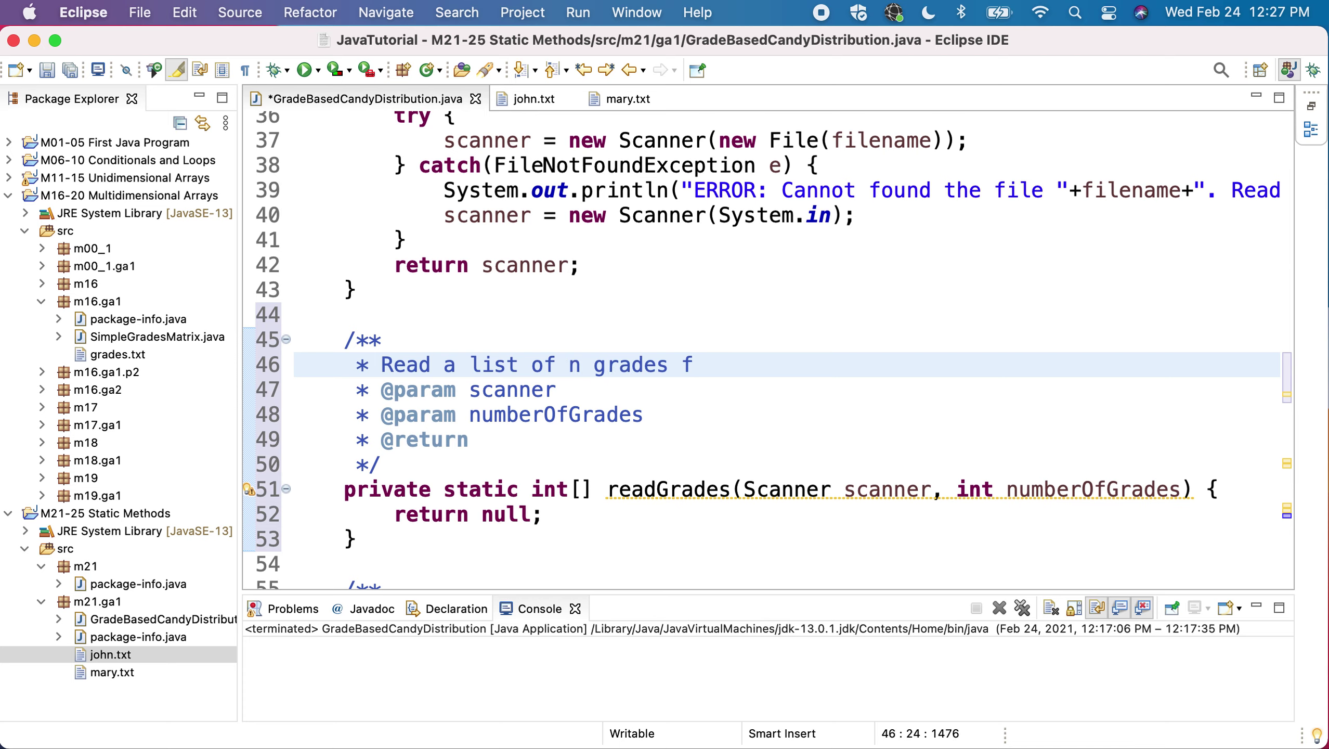
type("um")
key("BackSpace")
key("BackSpace")
key("BackSpace")
key("BackSpace")
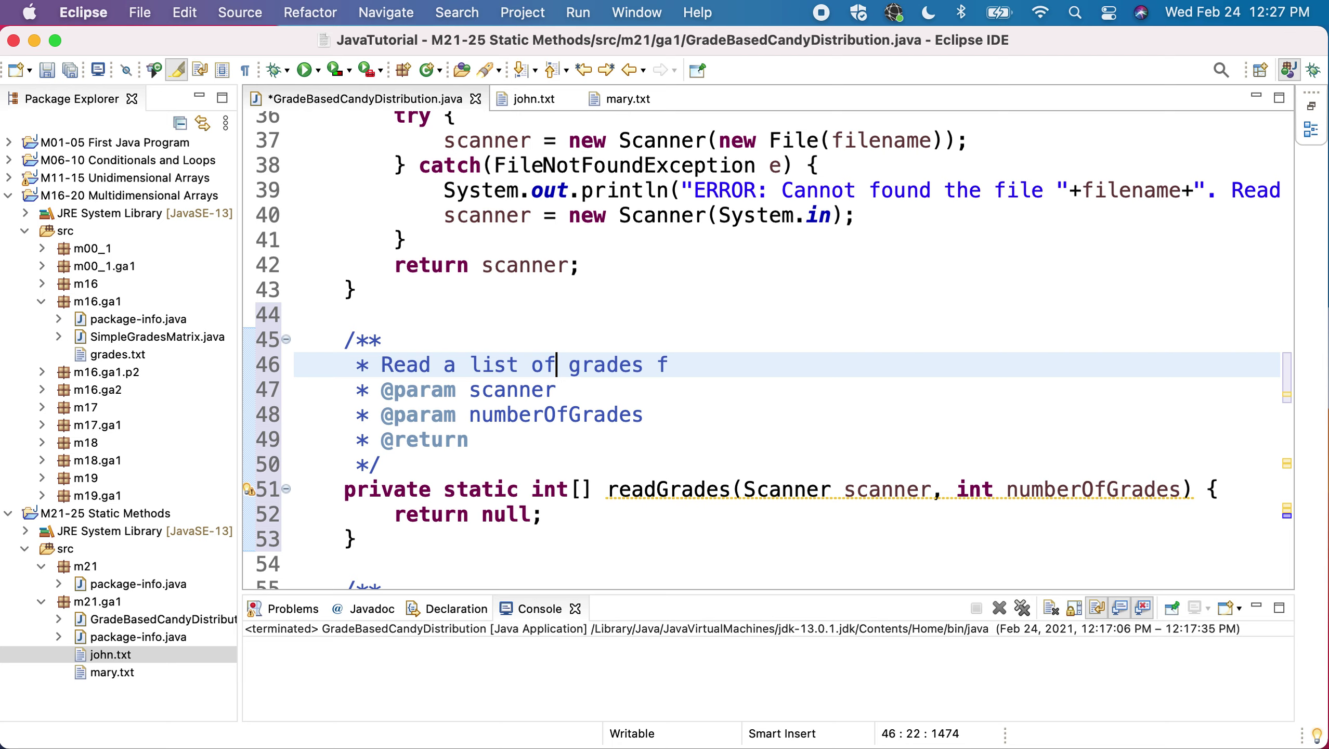
left_click(692, 364)
key("BackSpace")
type("wit")
type("h number")
key("BackSpace")
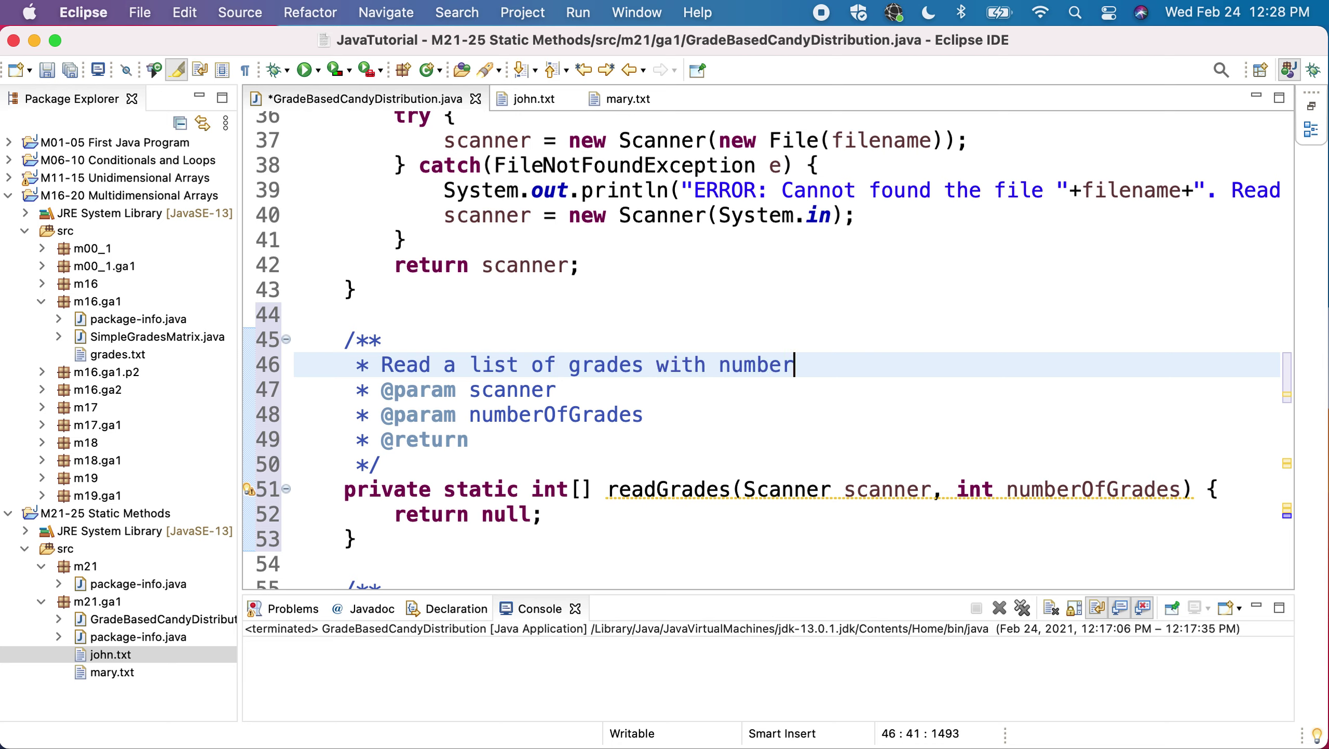
type("OfGrades ele")
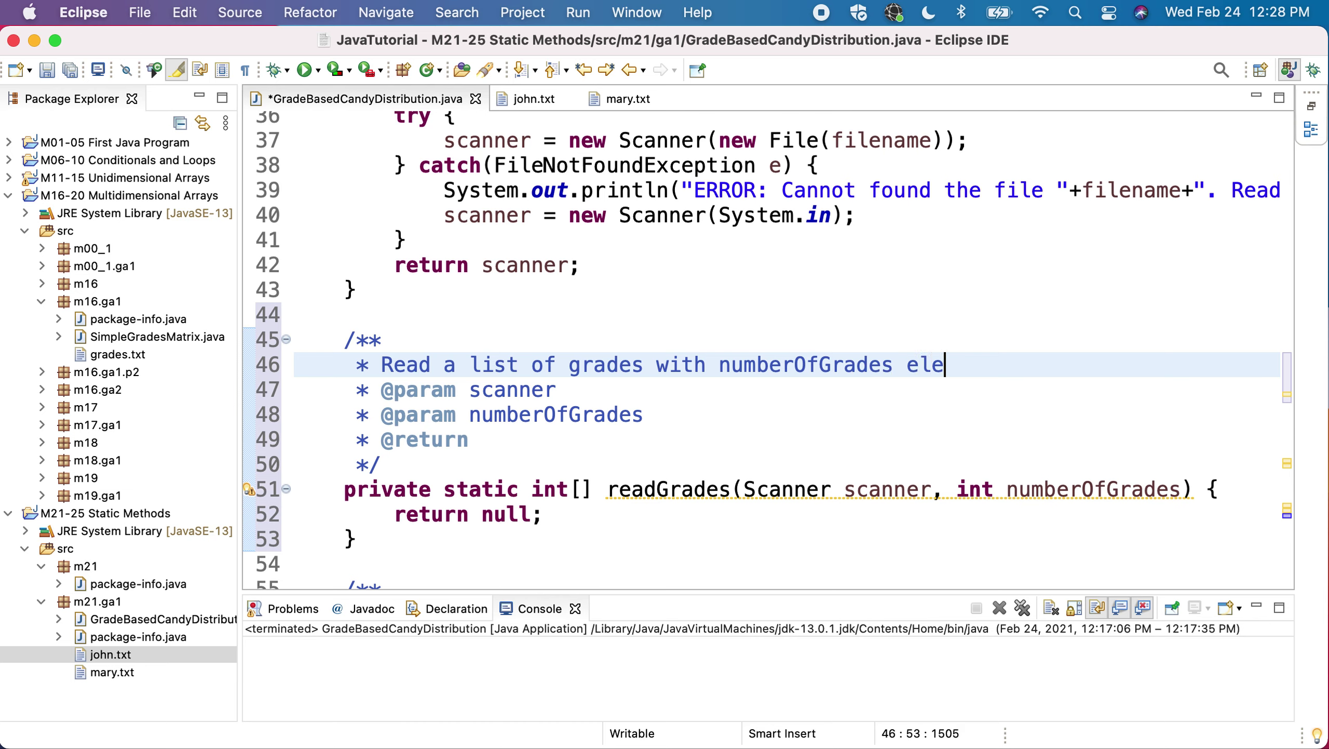
type("ments fromm")
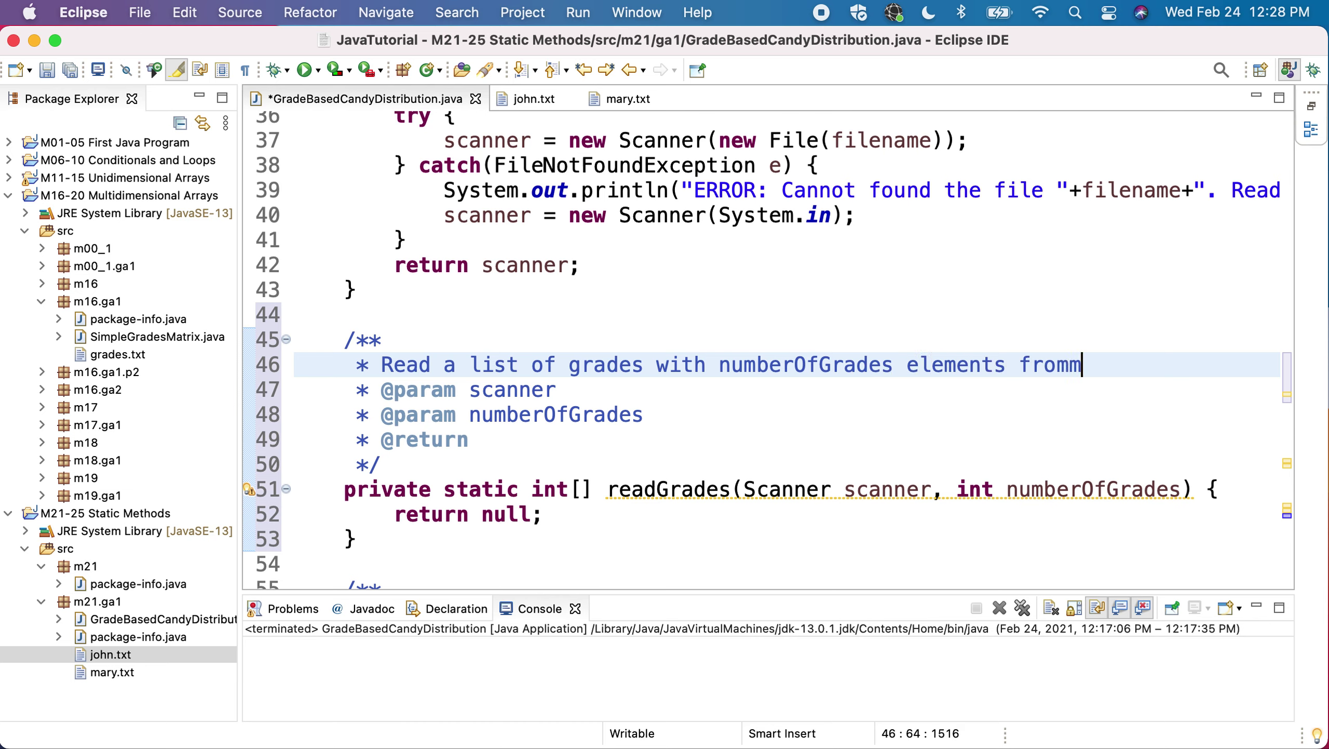
key("BackSpace")
type("the scanner")
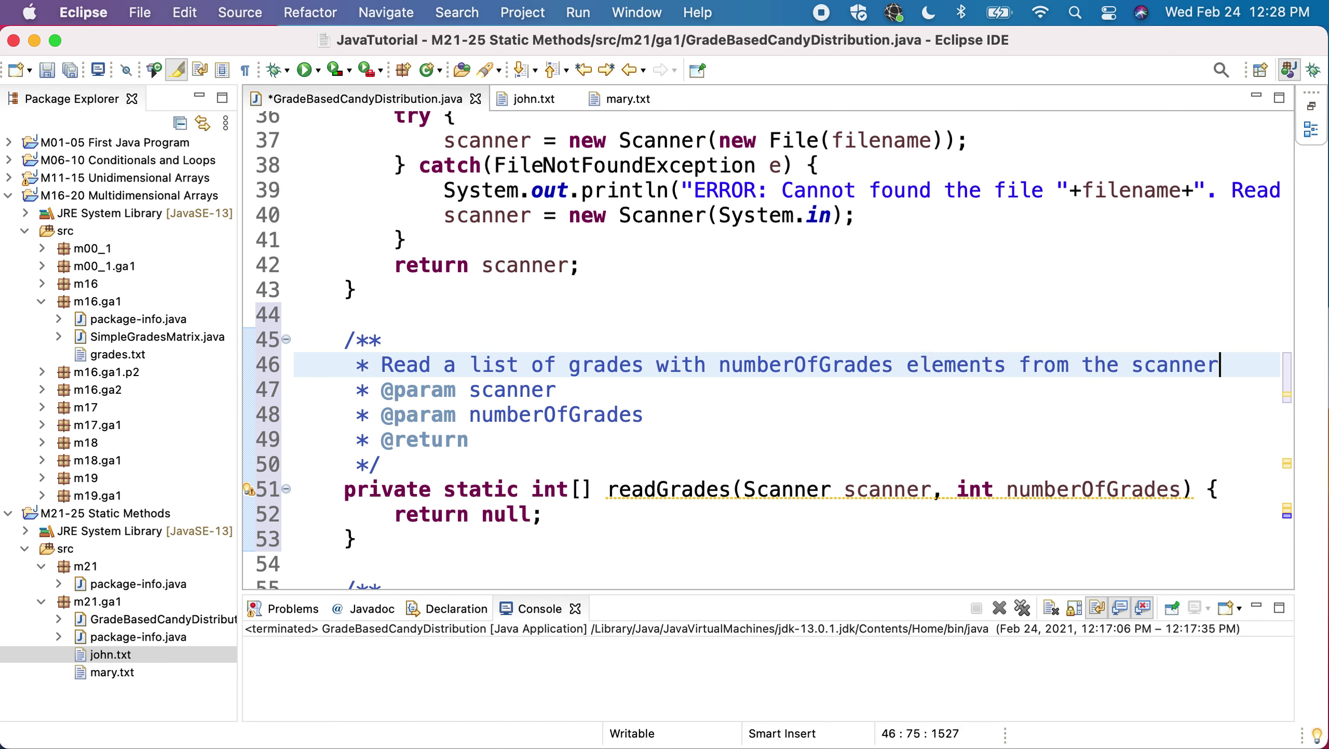
type(".")
key("Down")
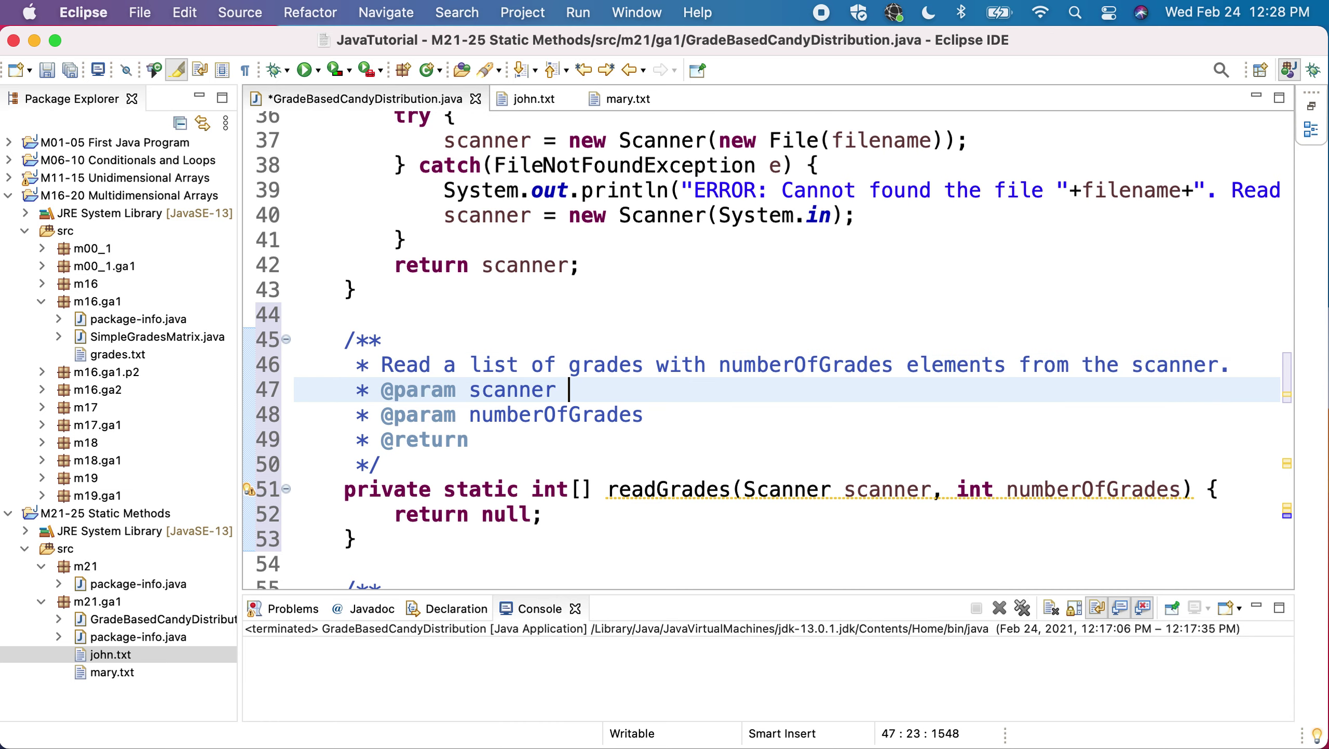
type("Thesource ")
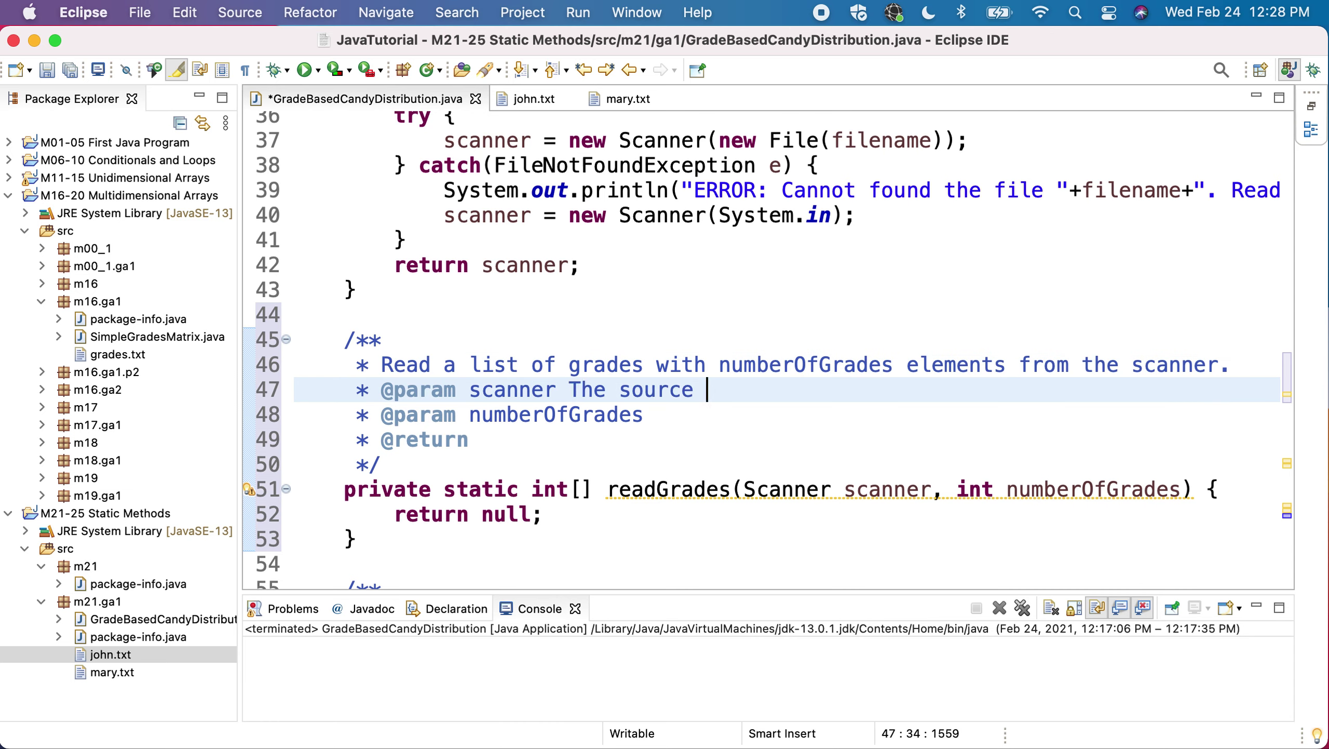
type("of th")
type("scanner ")
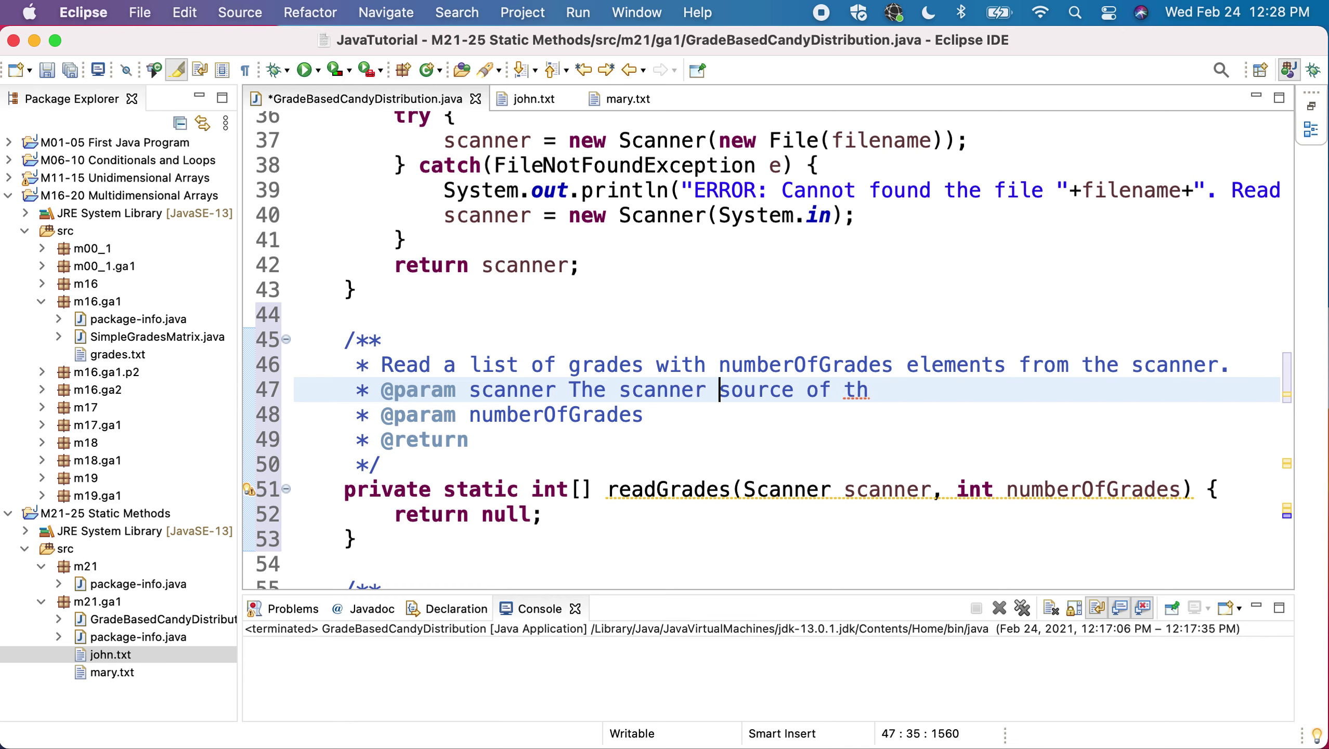
type("for the")
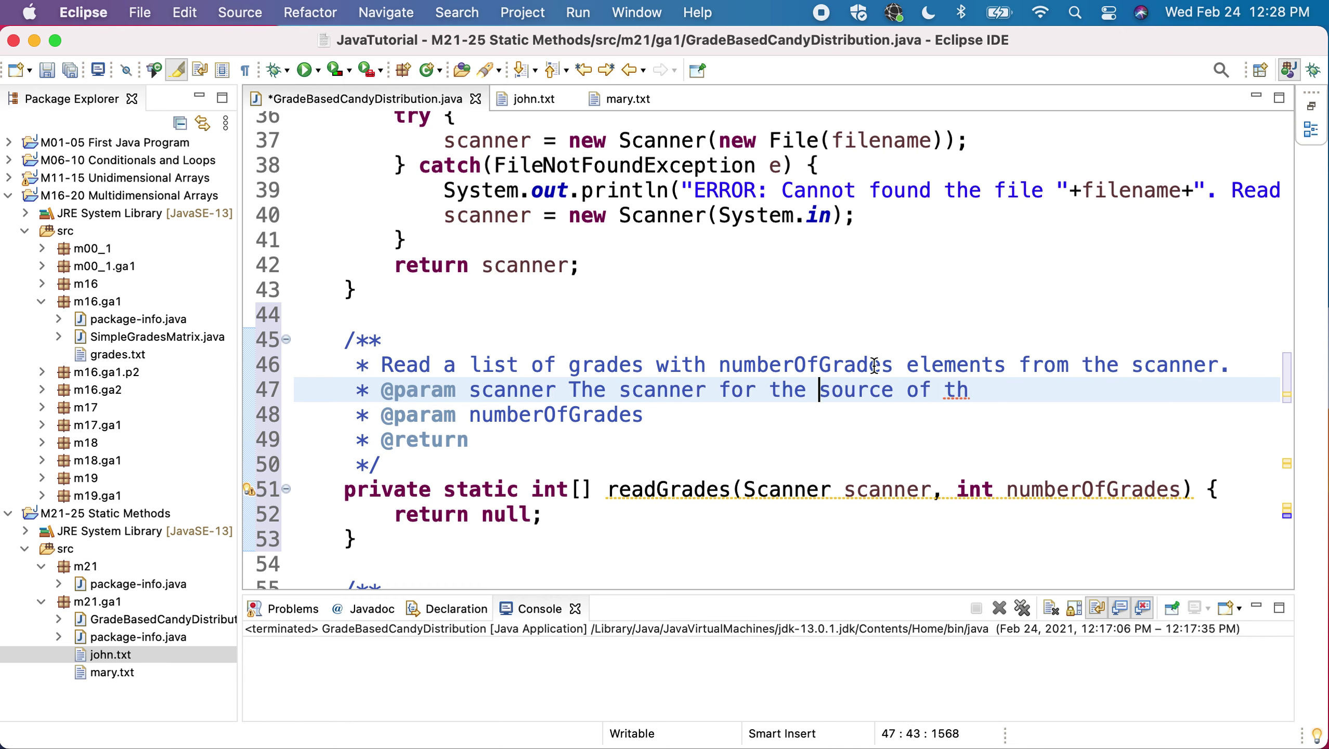
left_click(968, 392)
type("e grad")
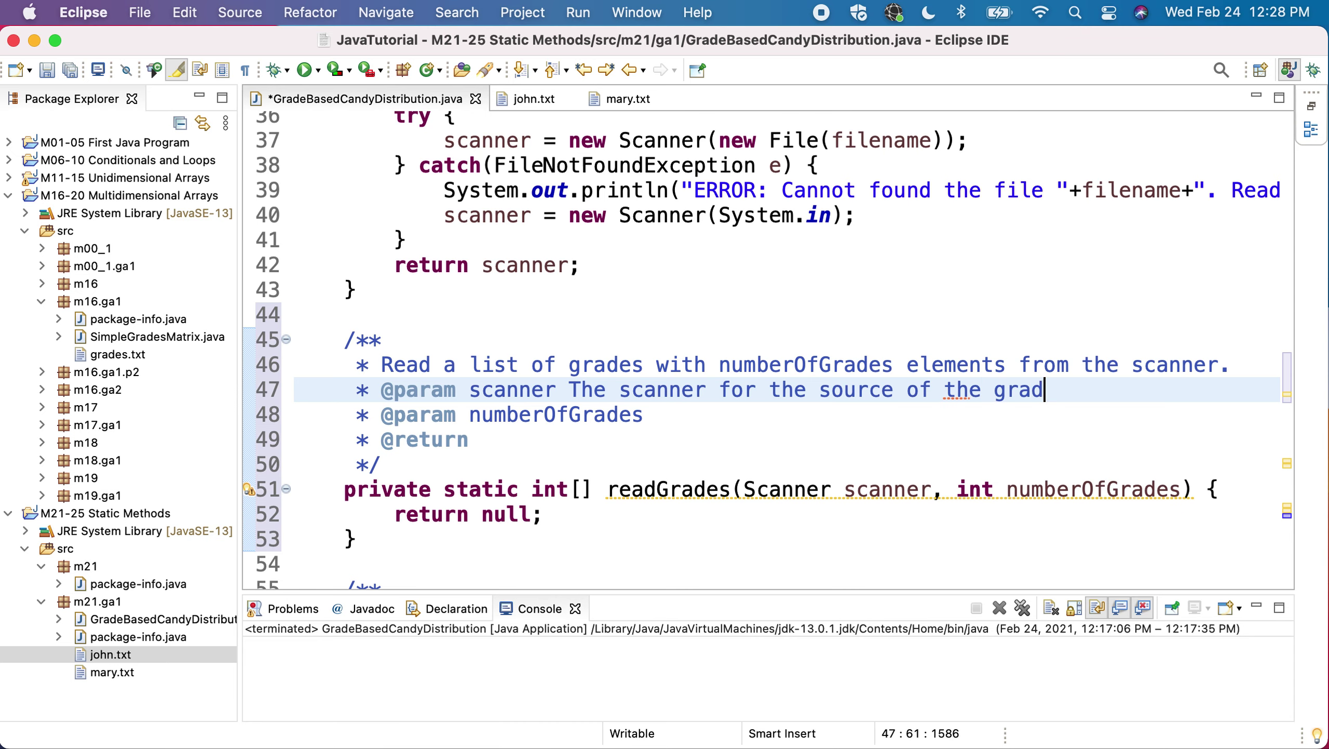
type("es.")
left_click(573, 390)
type("-")
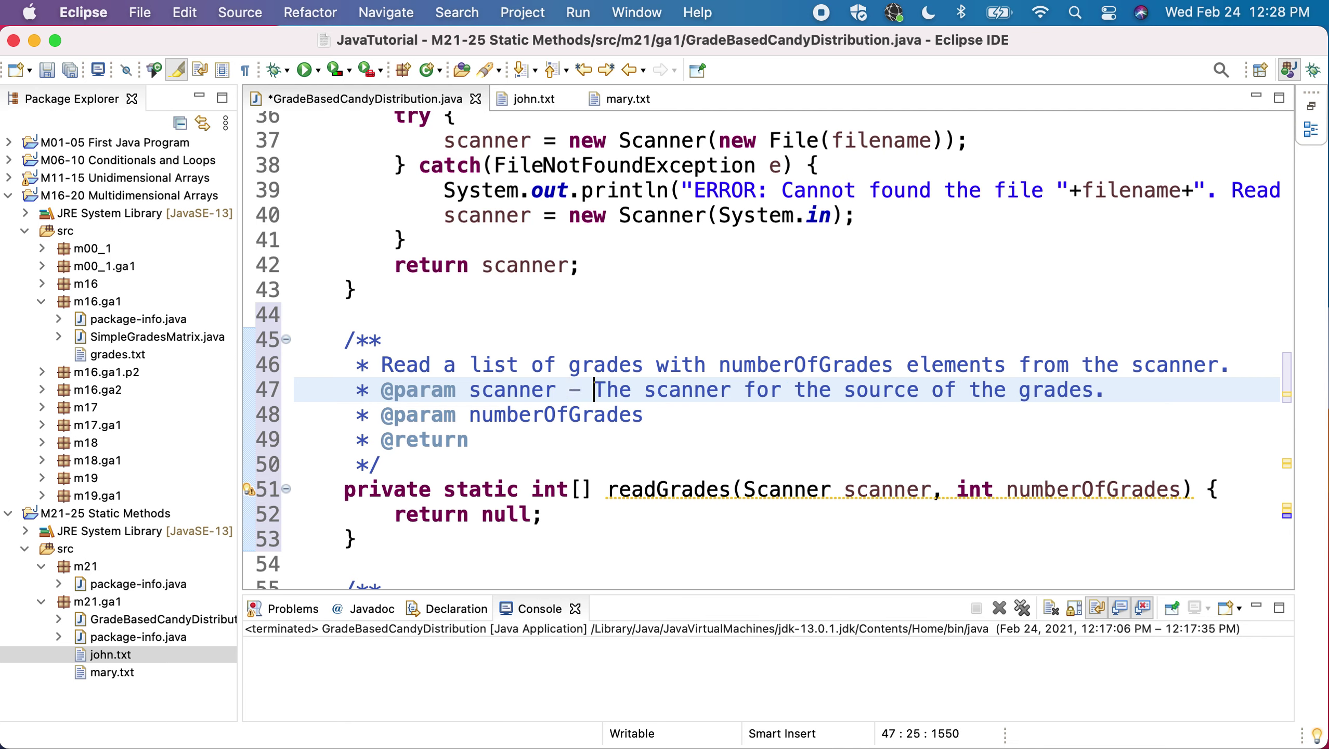
left_click(711, 420)
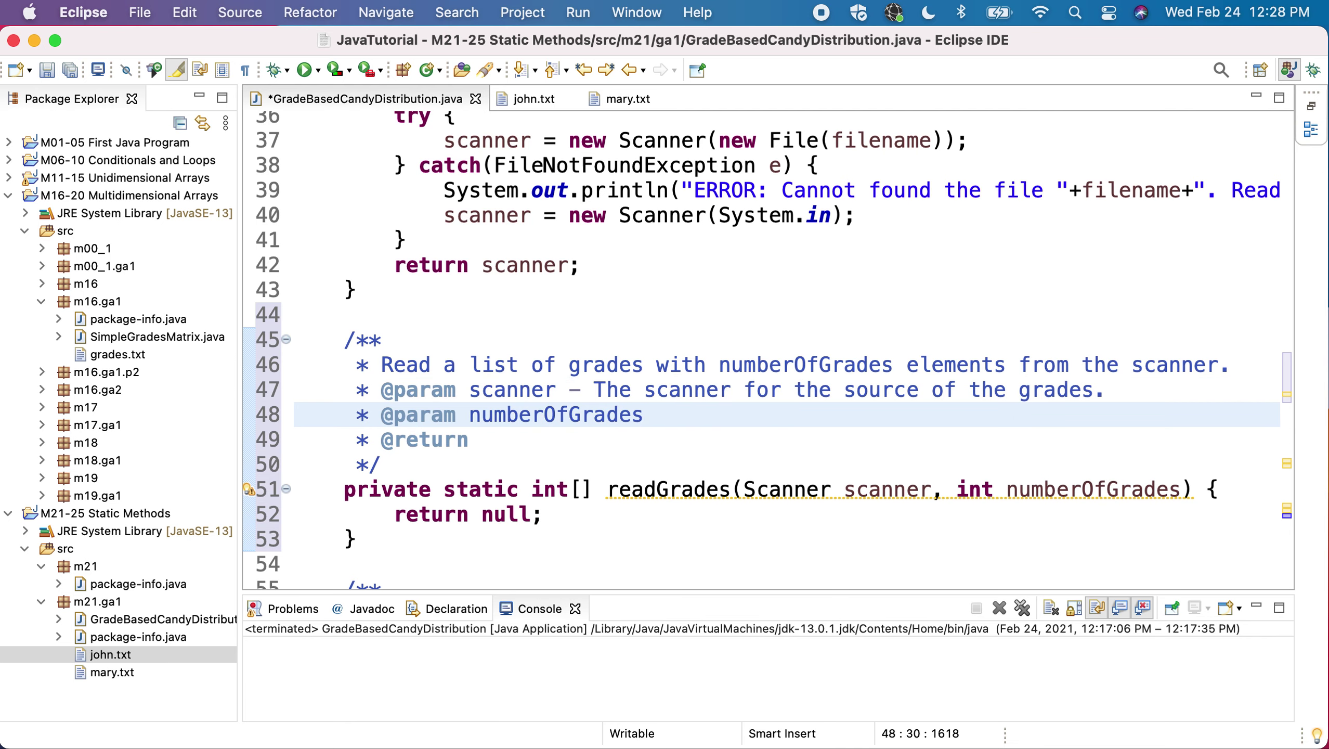
type("- The ")
type("number o")
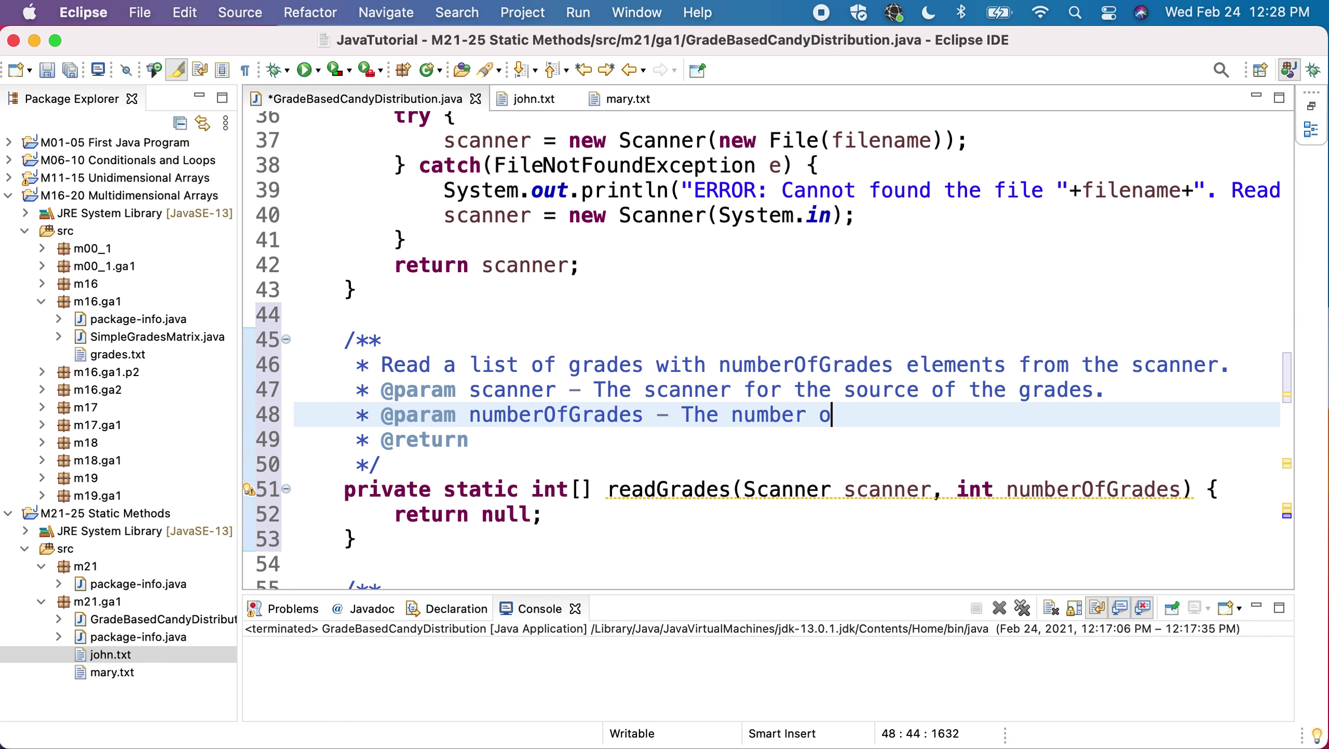
type("f grades read")
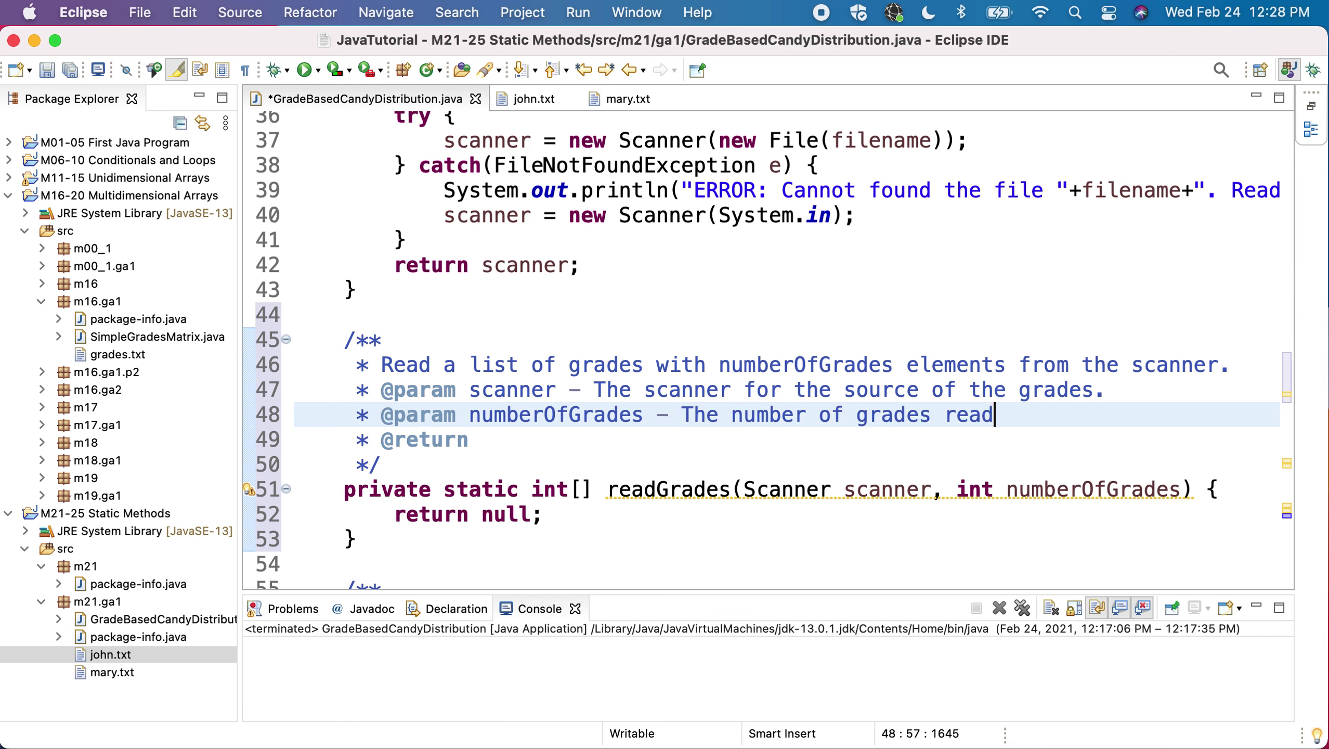
left_click(641, 429)
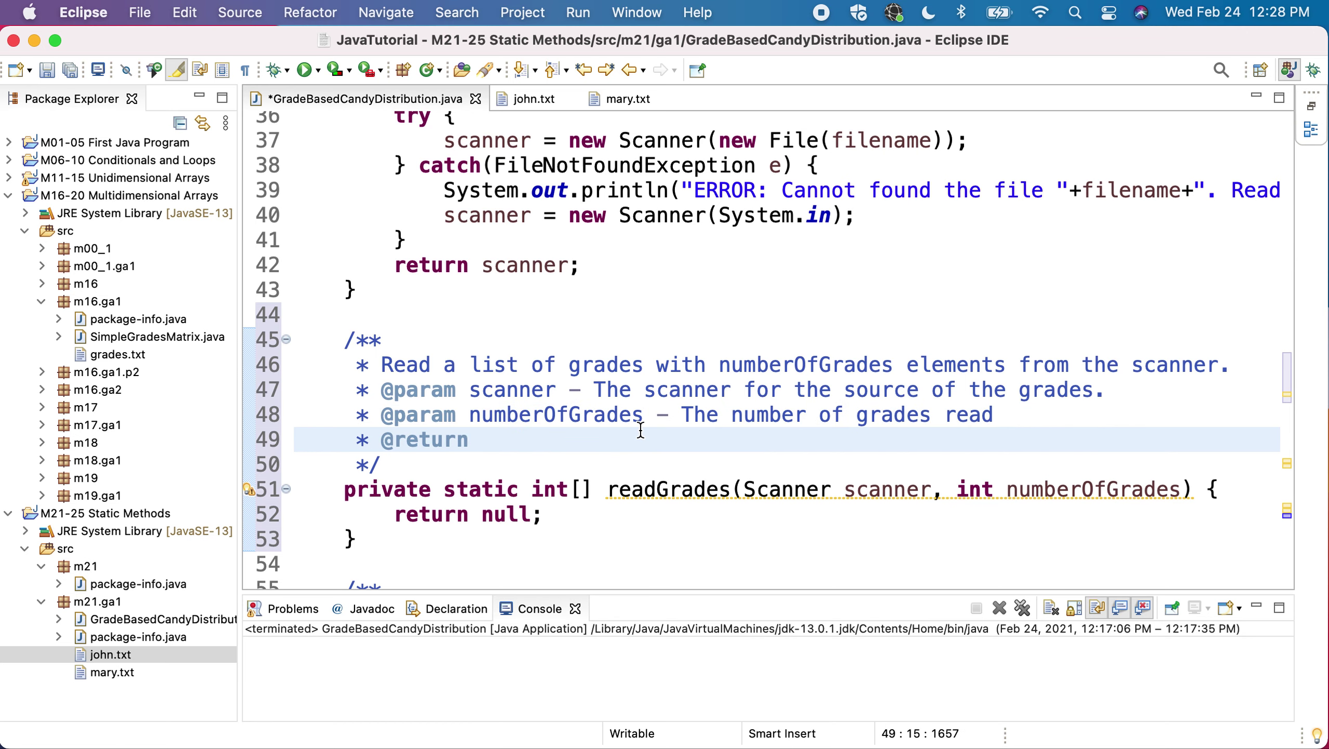
type("- an ")
type("array of")
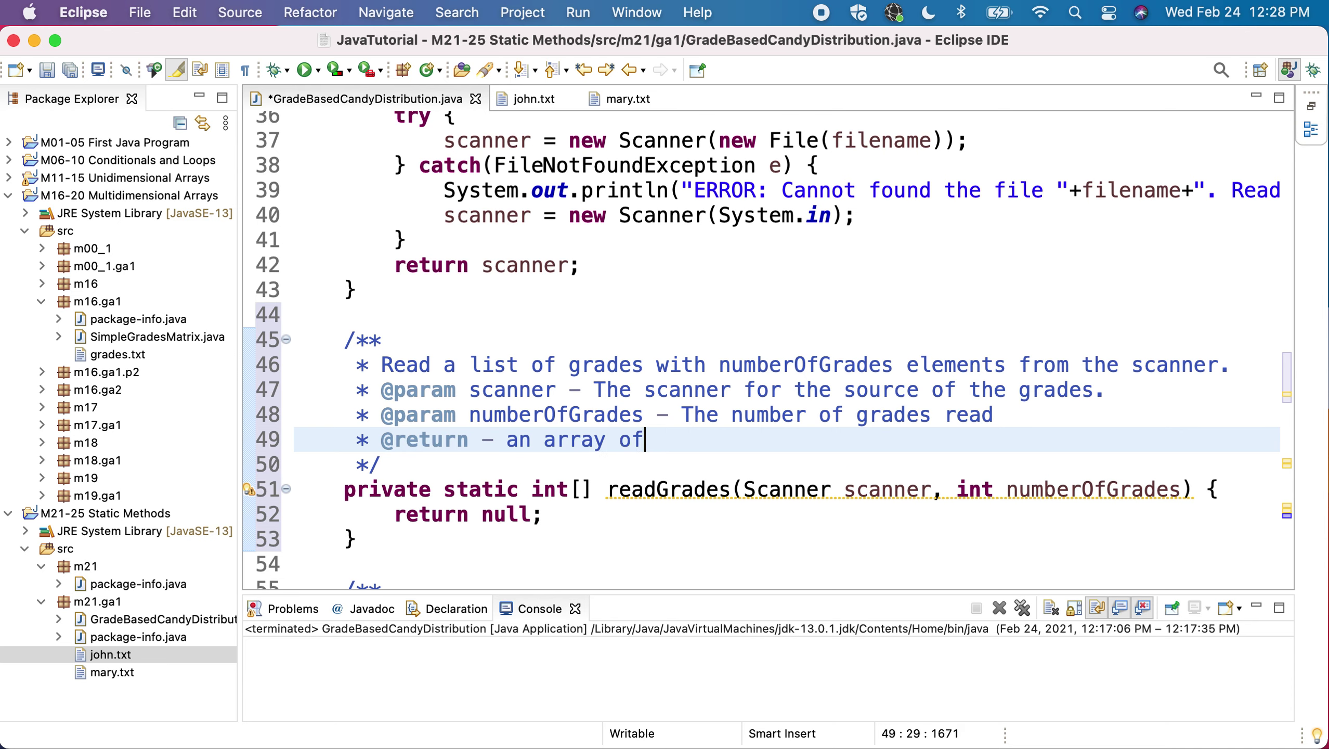
type(" ints with a")
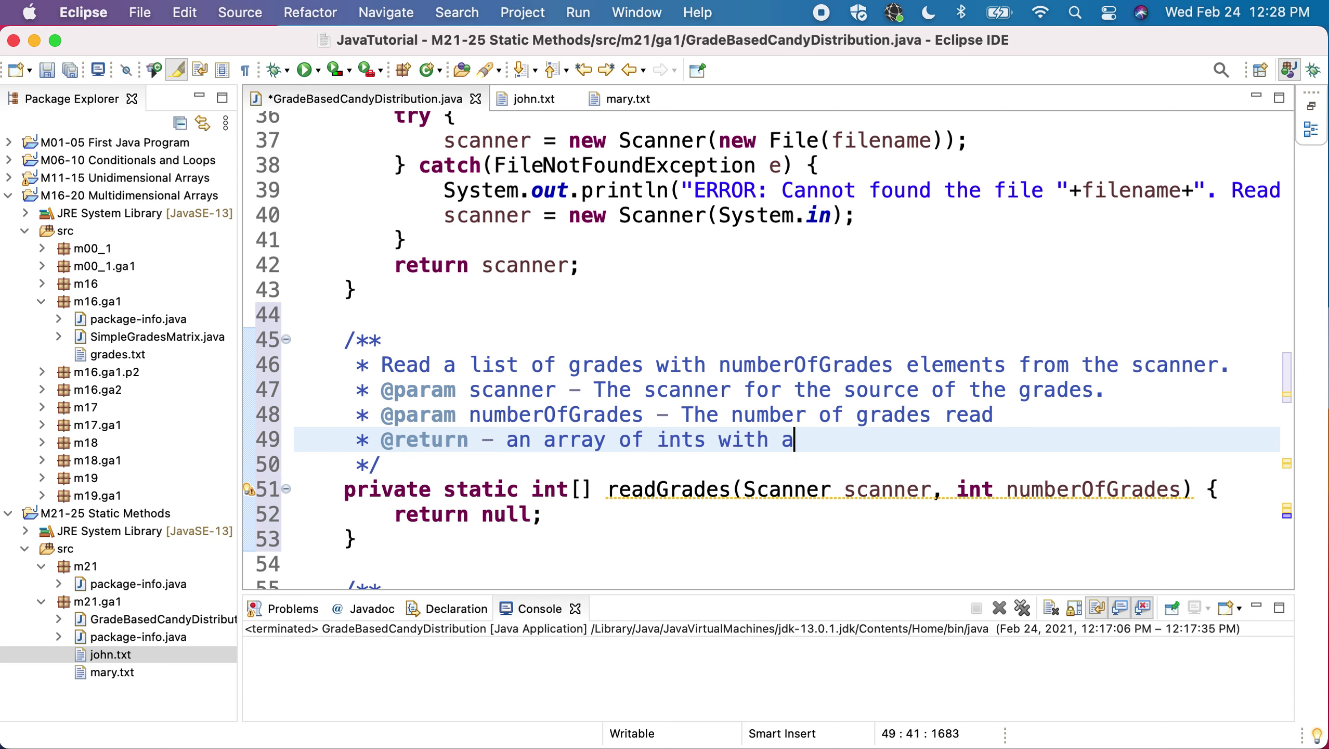
type("ll the grades")
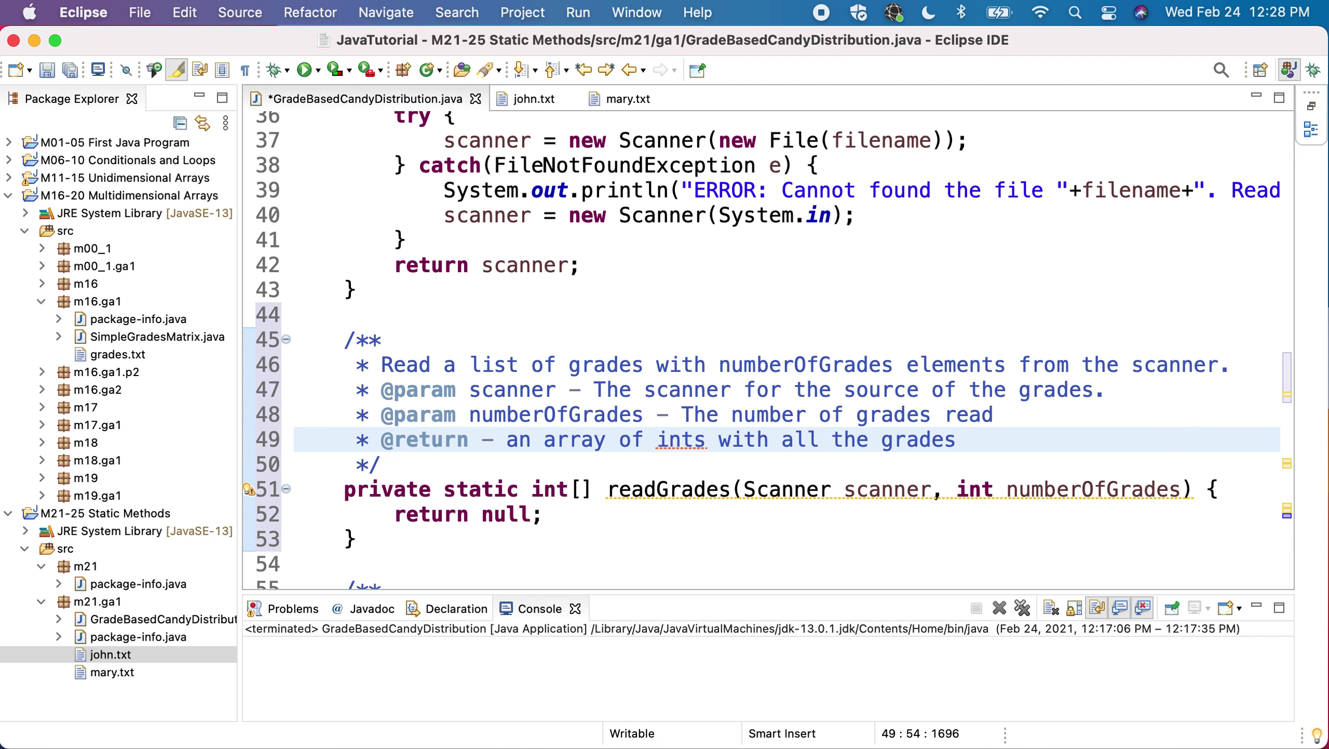
scroll(512, 439, "down", 5)
scroll(512, 439, "down", 2)
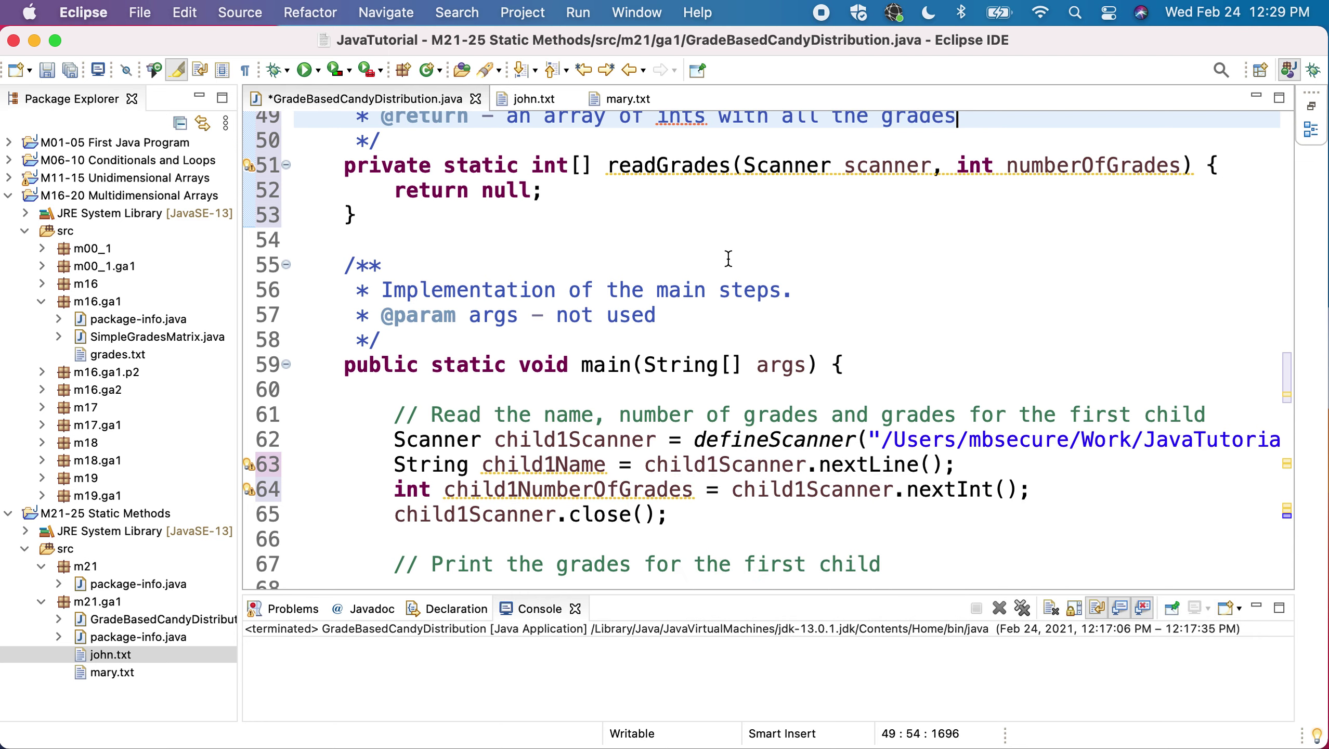
scroll(735, 303, "up", 3)
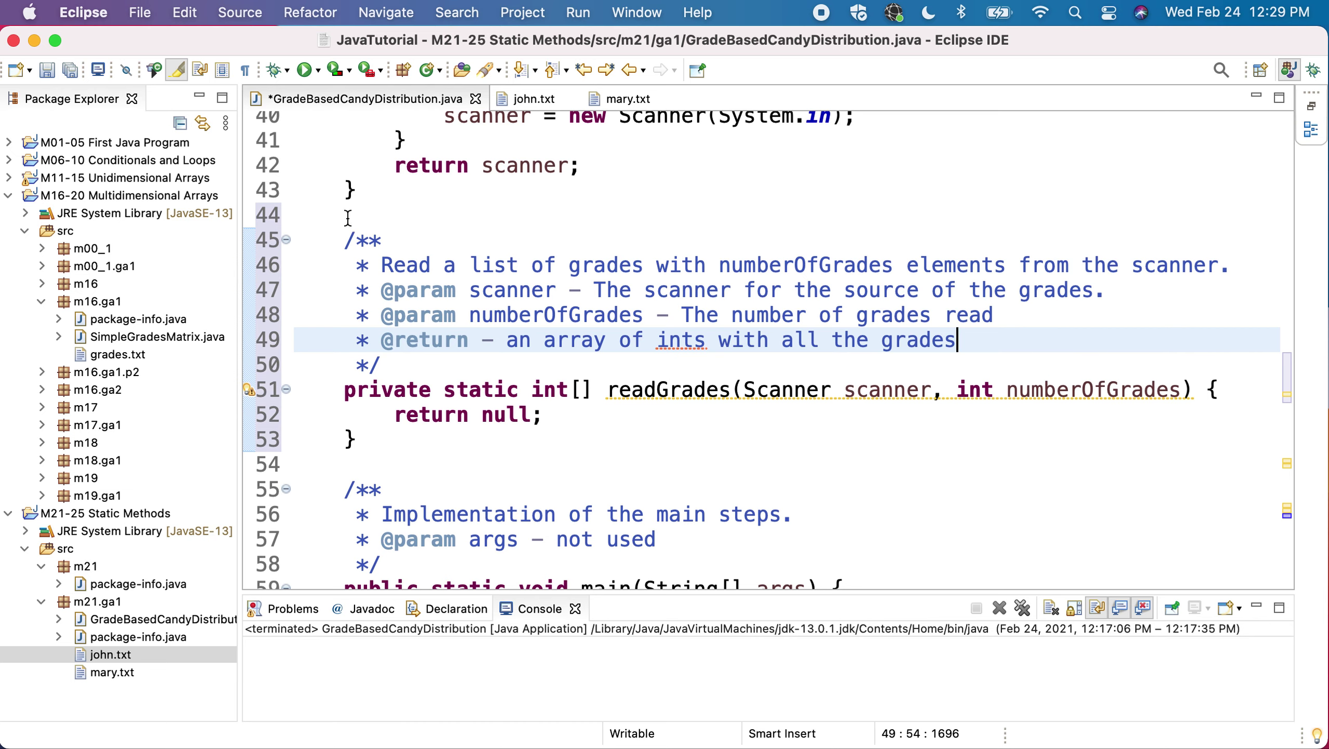
left_click_drag(1194, 390, 345, 391)
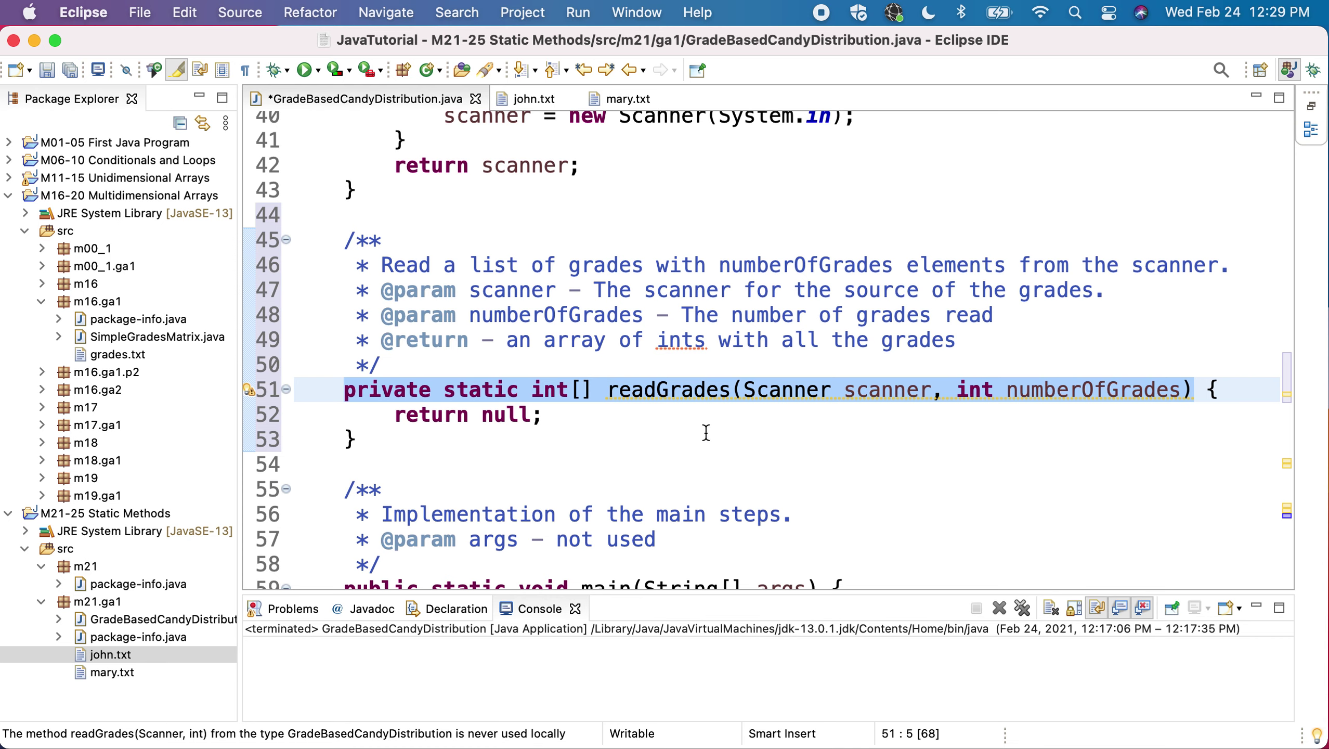
scroll(705, 433, "down", 1)
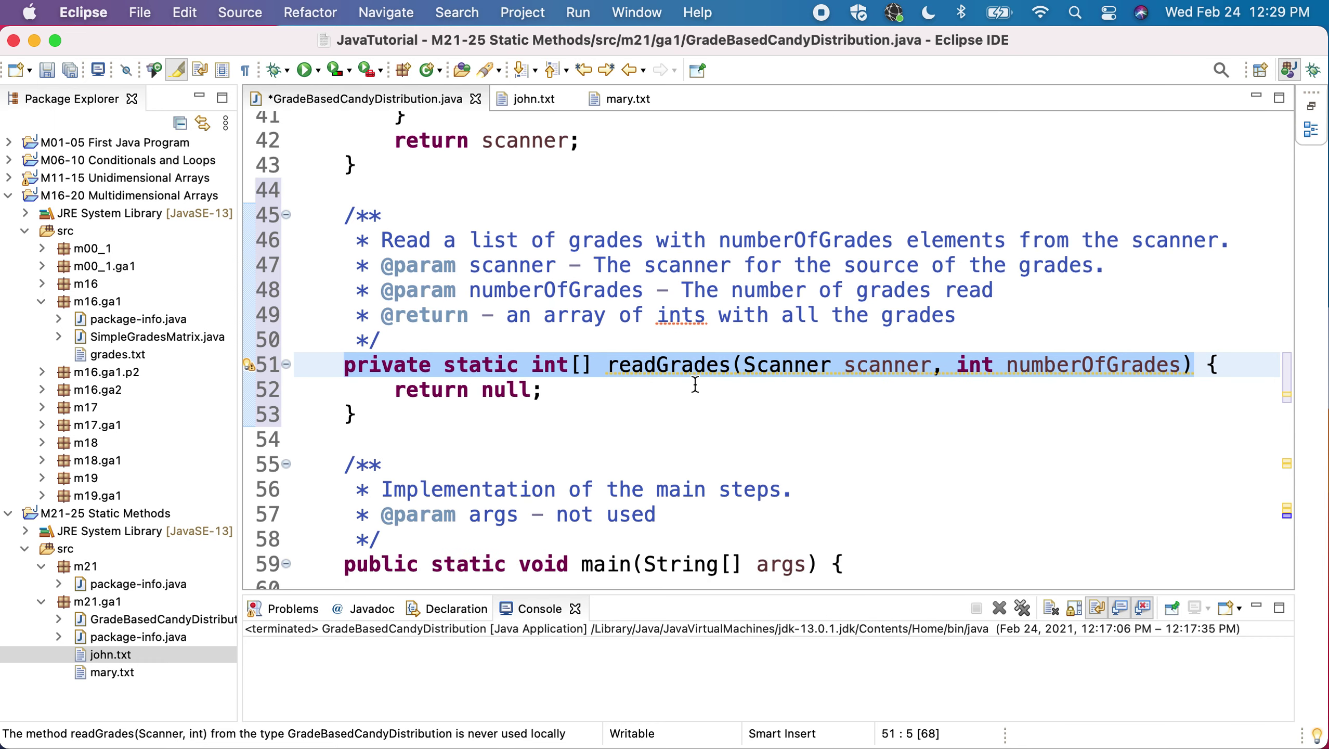
Add an empty for (int i=0; i<numberOfGrades; i++) loop at the top of readGrades.
left_click(1233, 368)
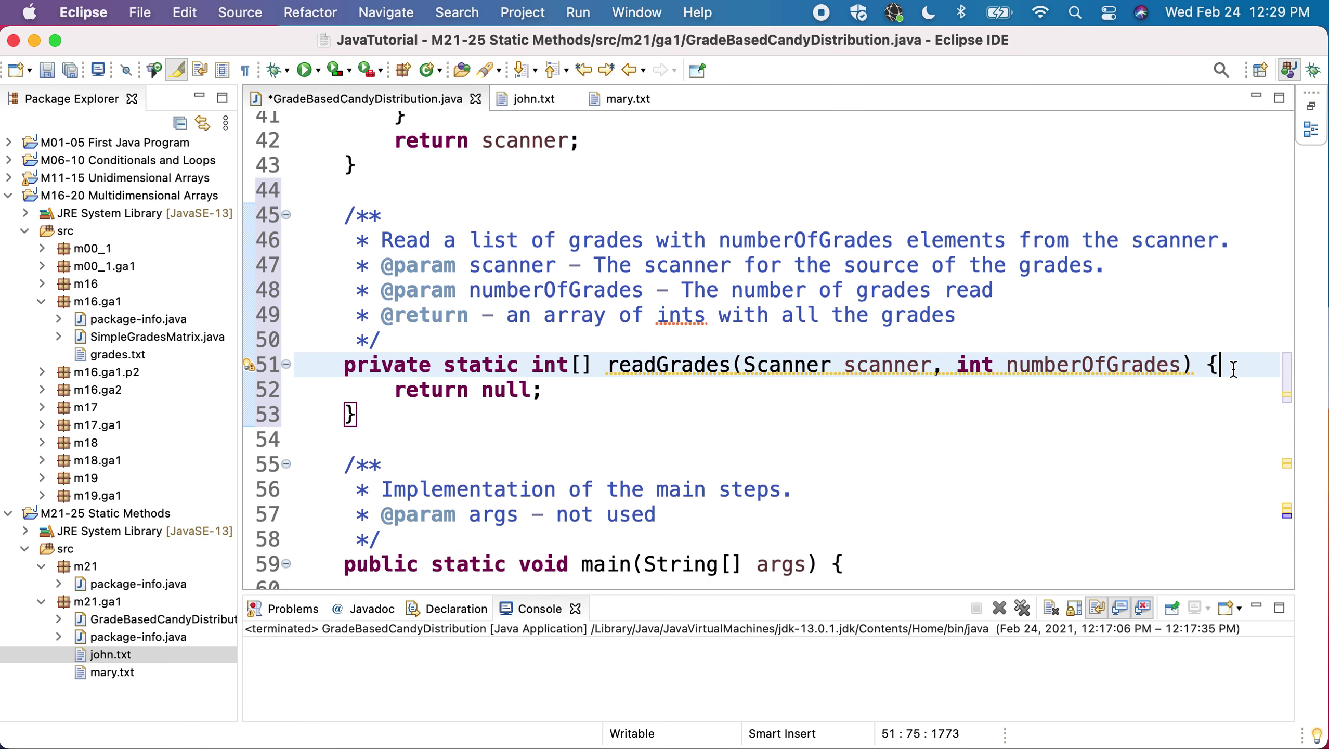
key("Return")
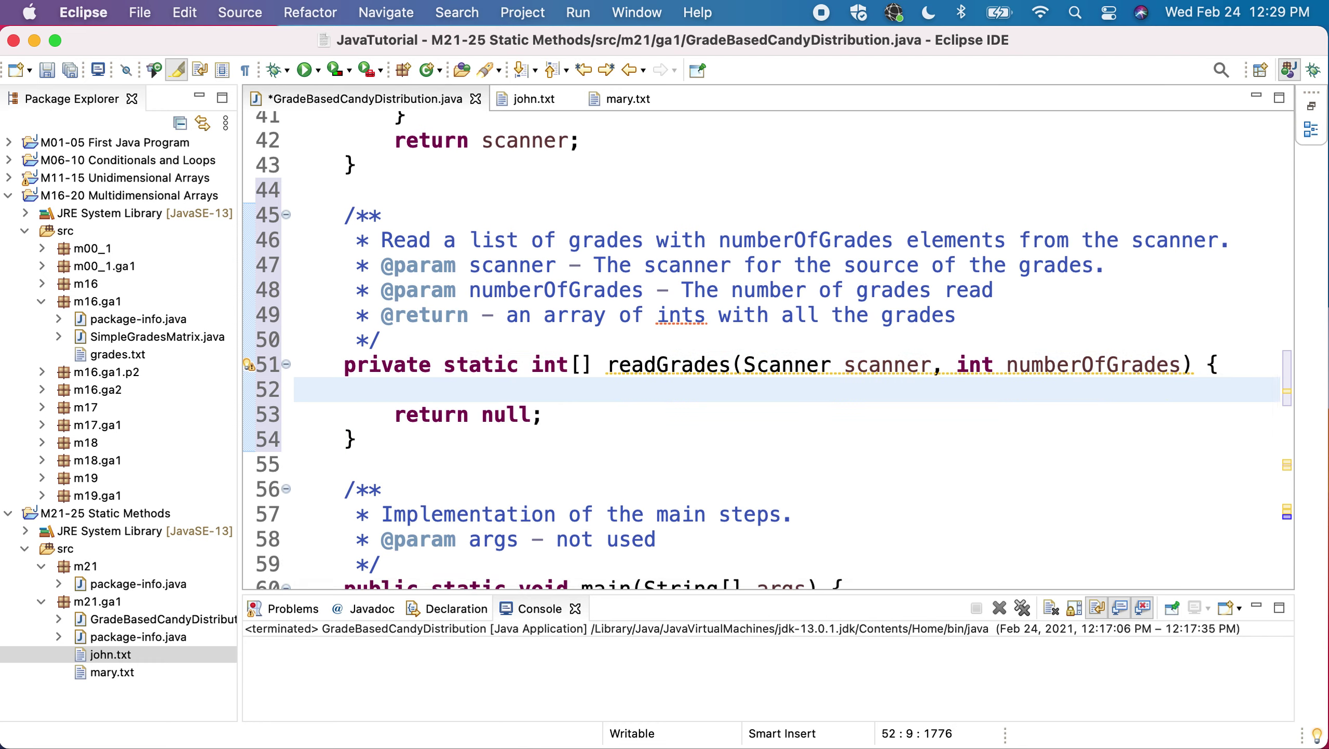
type("for (int ")
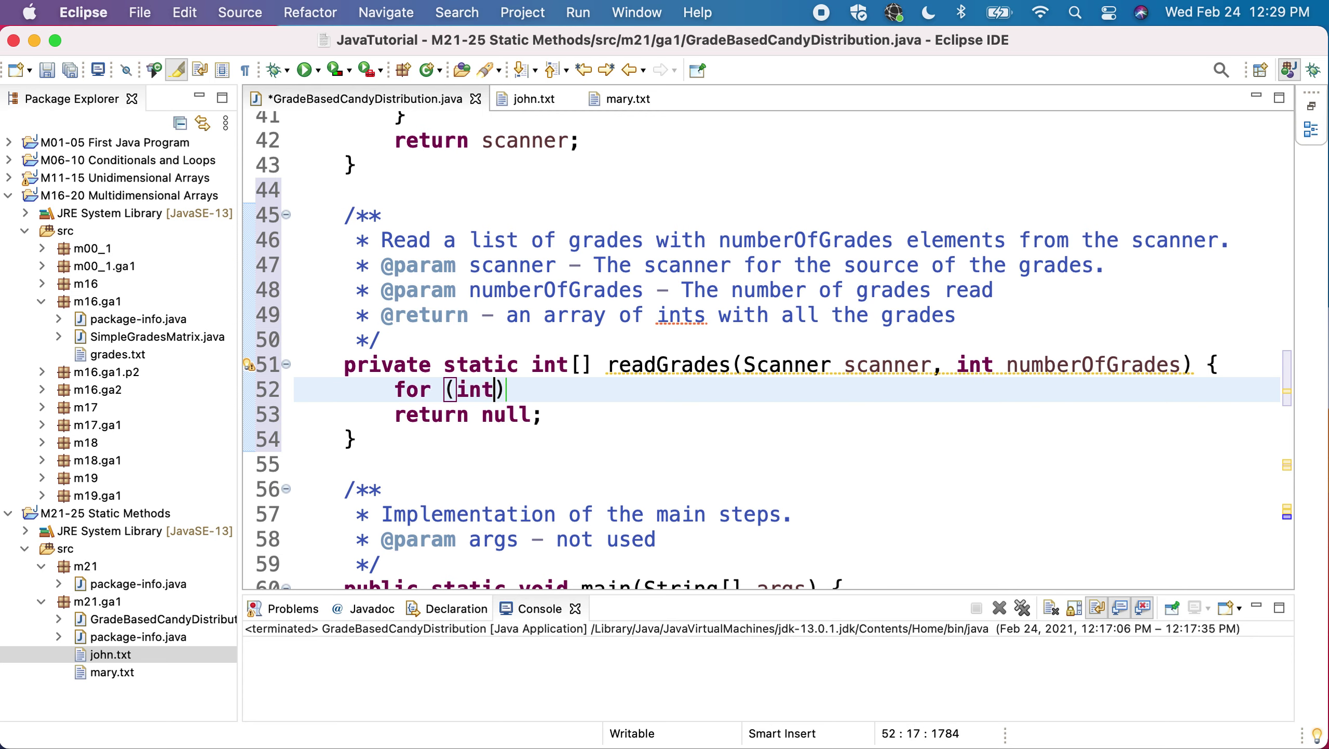
type("i=")
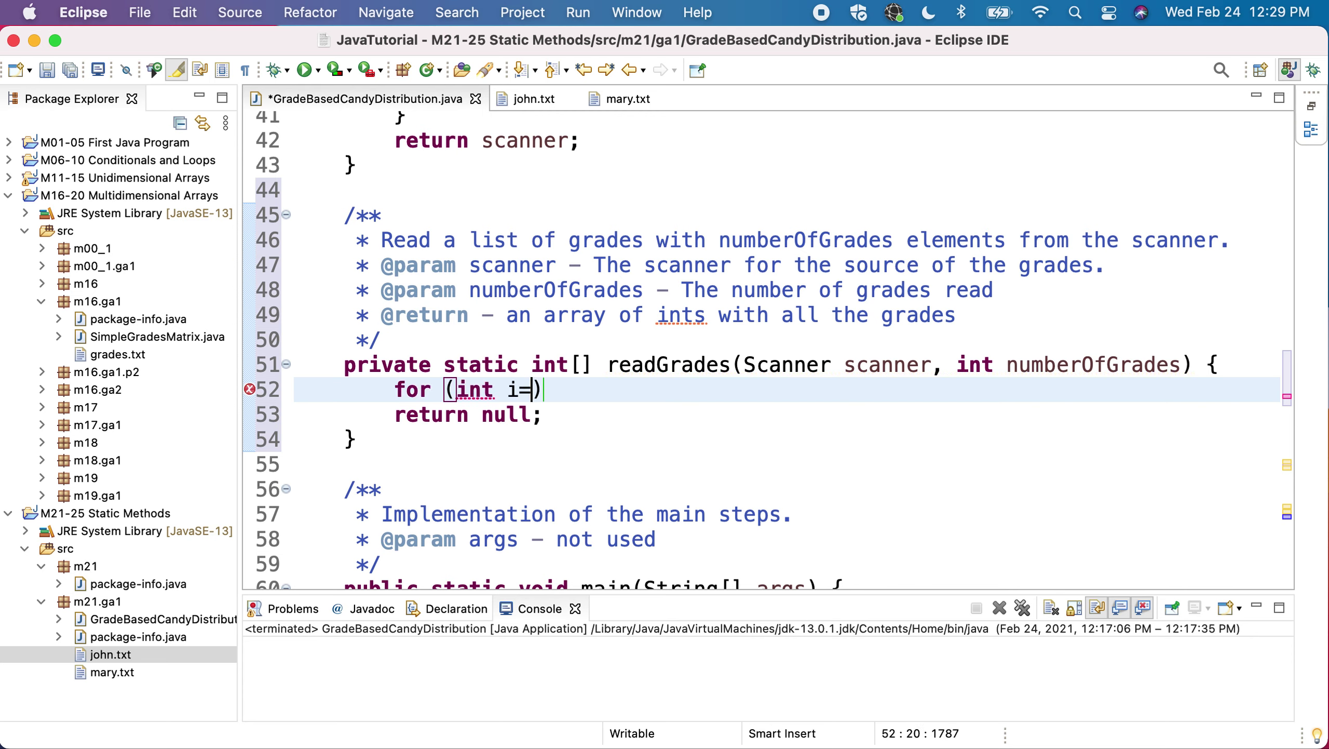
type("0")
type("; i<num")
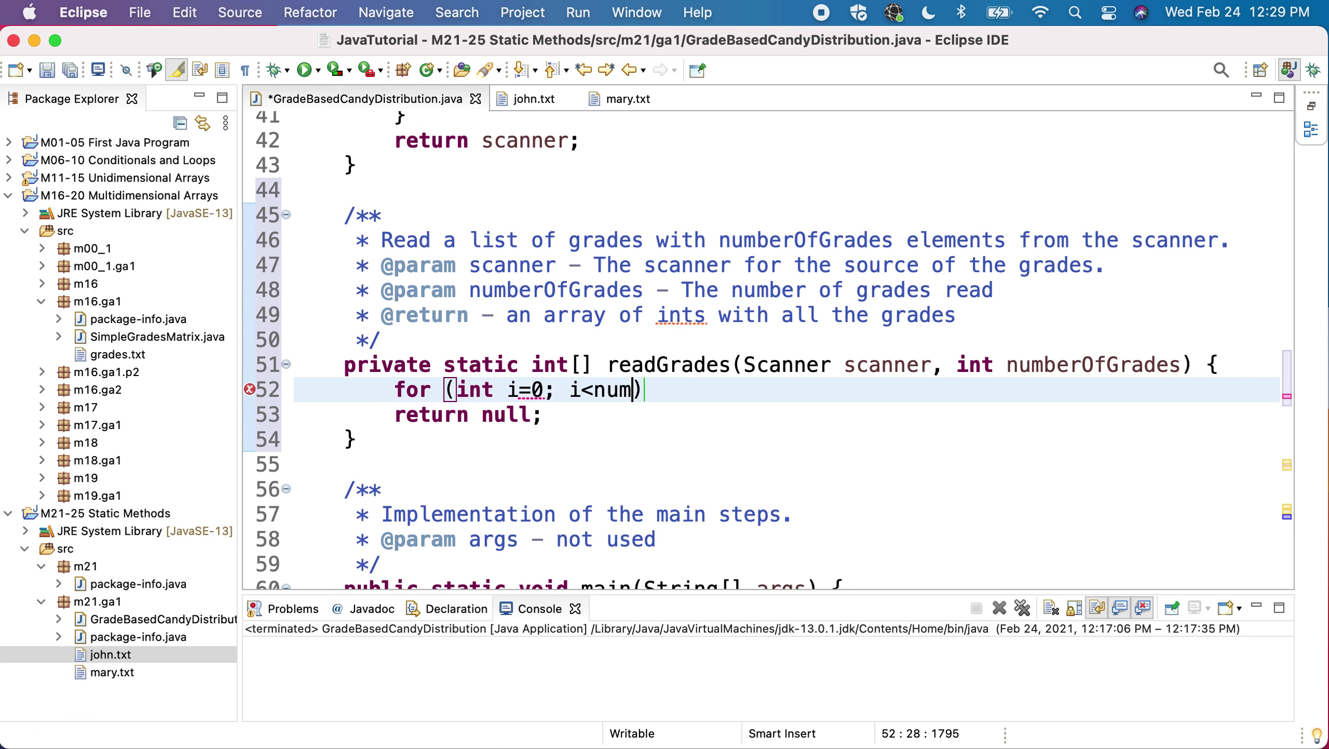
key("ctrl+space")
key("Return")
type(";")
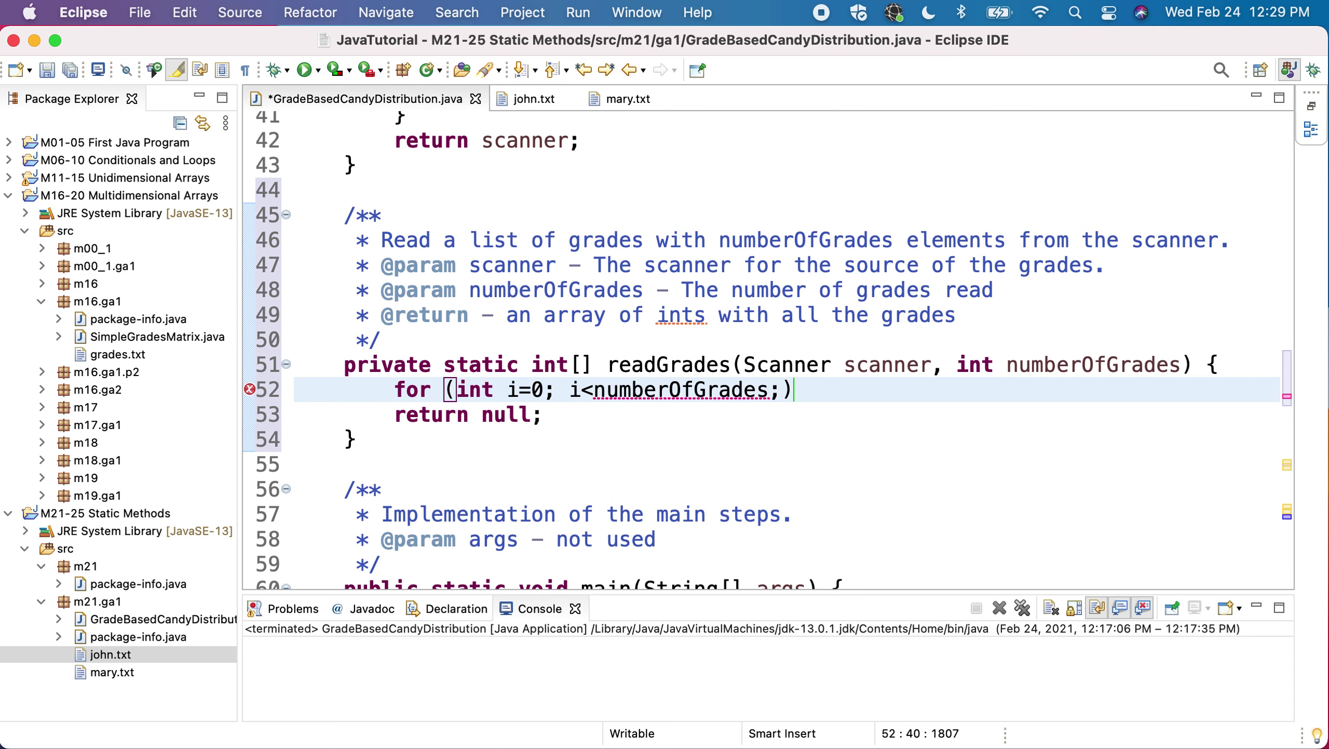
type(" i")
type("++) {")
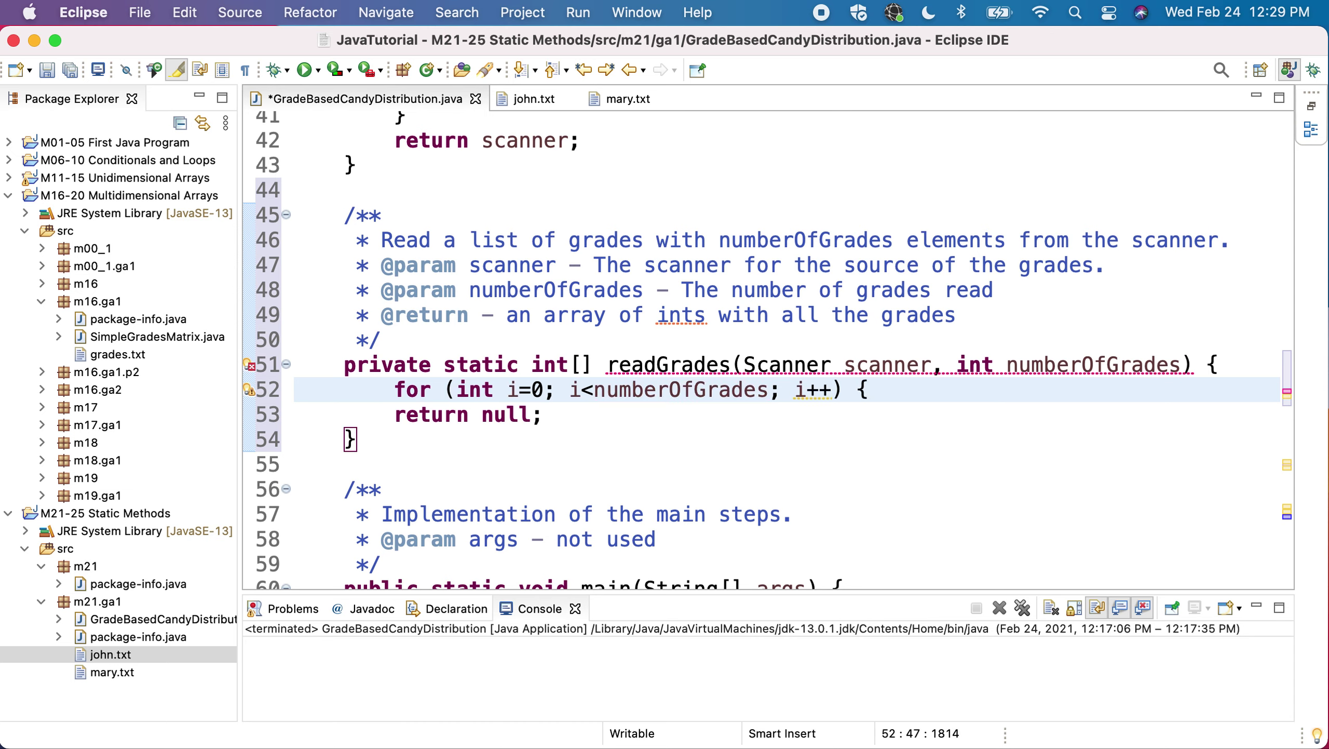
key("Return")
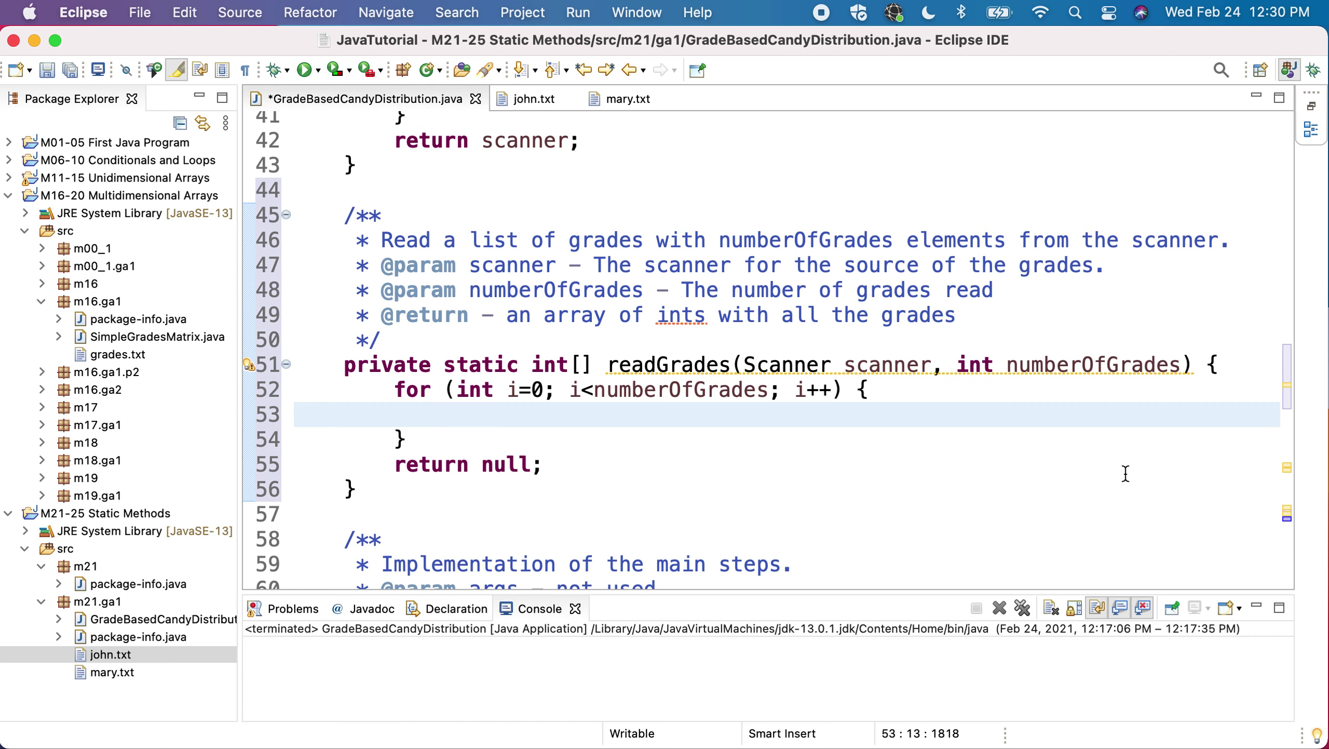
Declare int[] grades = new int[numberOfGrades]; above the loop and select null in the return.
left_click(1227, 368)
key("Return")
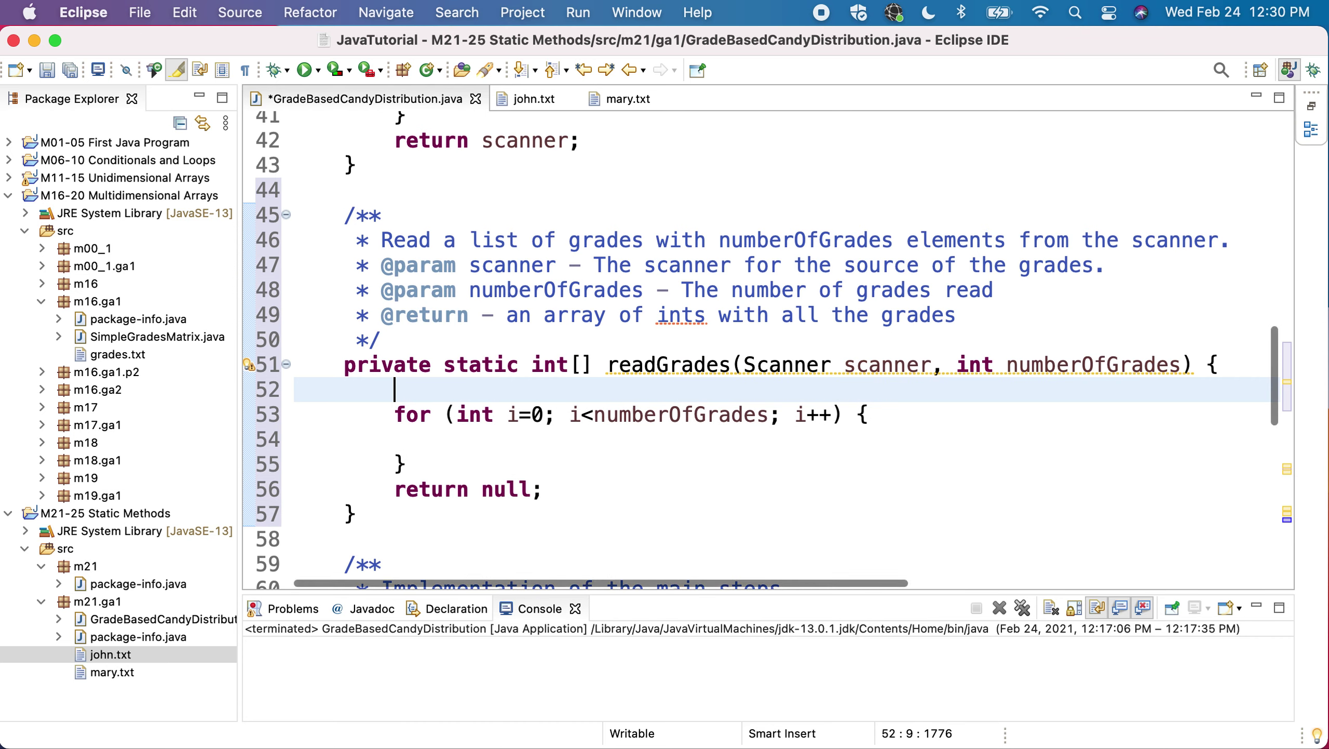
type("in")
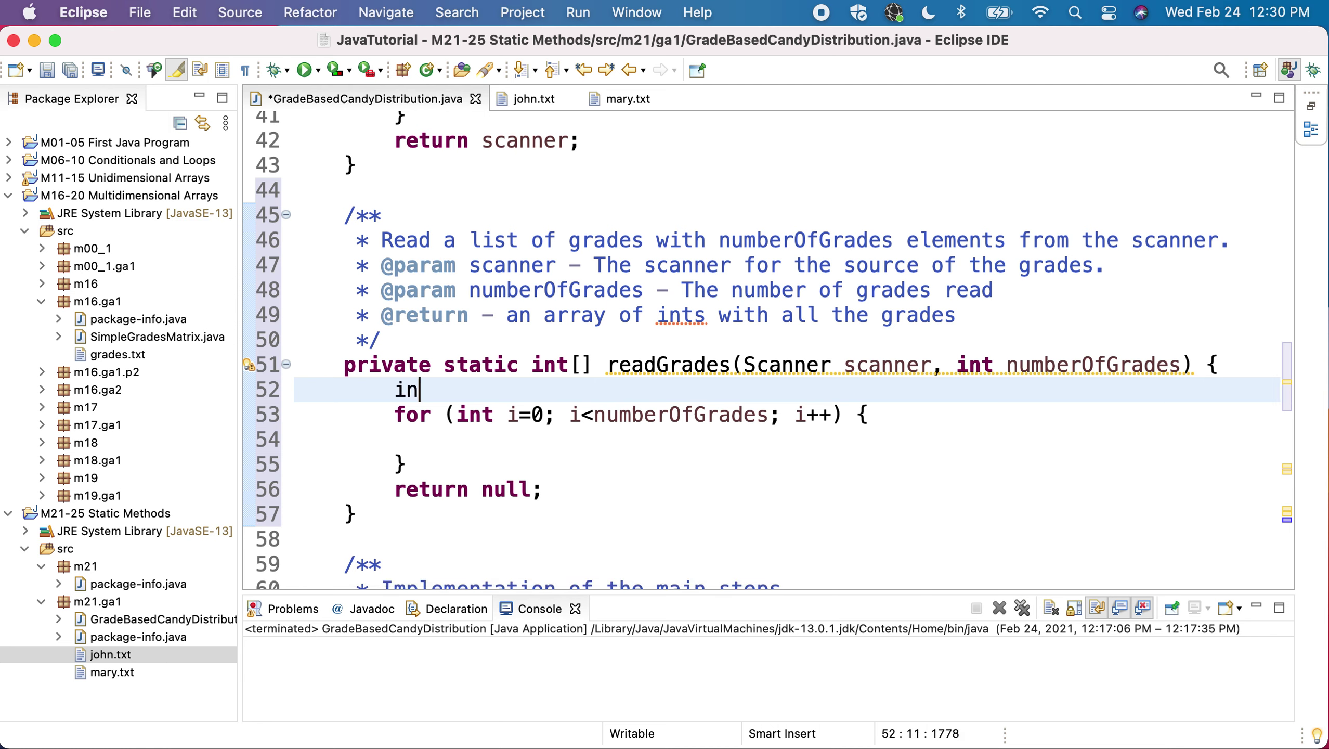
type("t[] ")
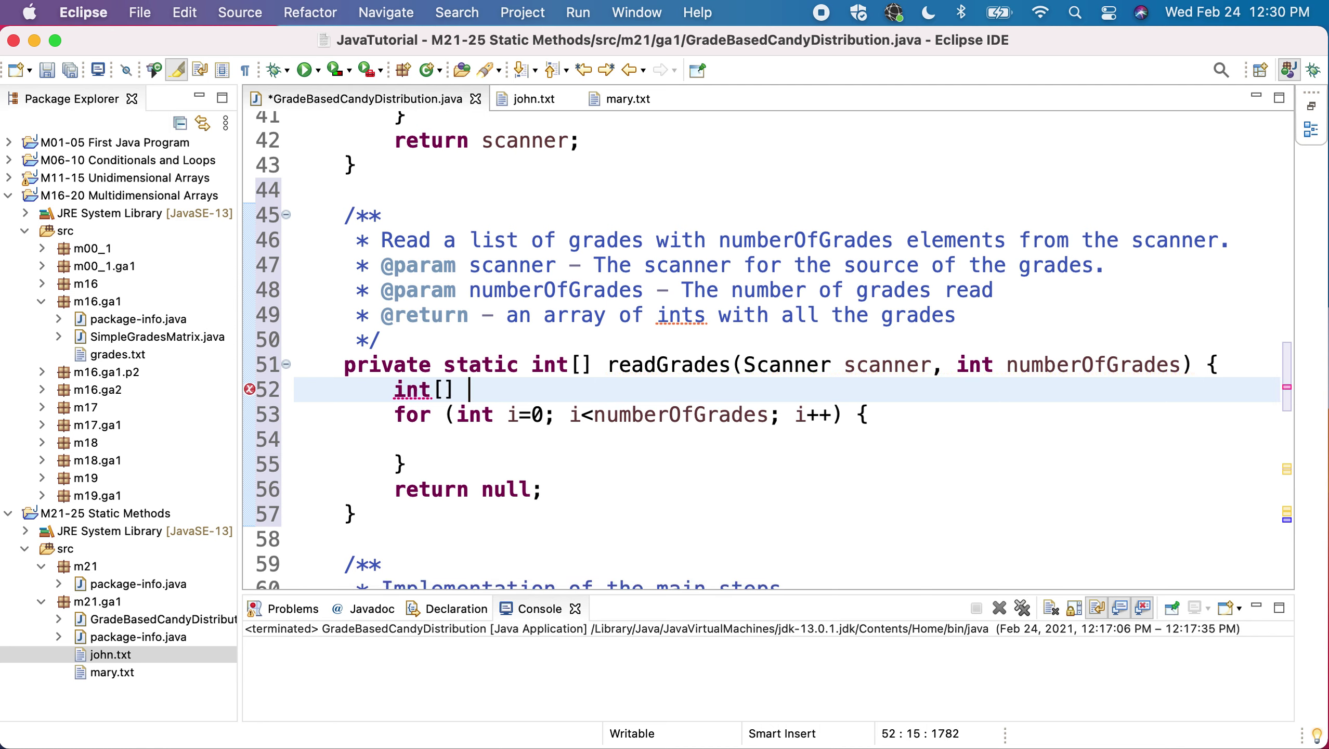
type("grades")
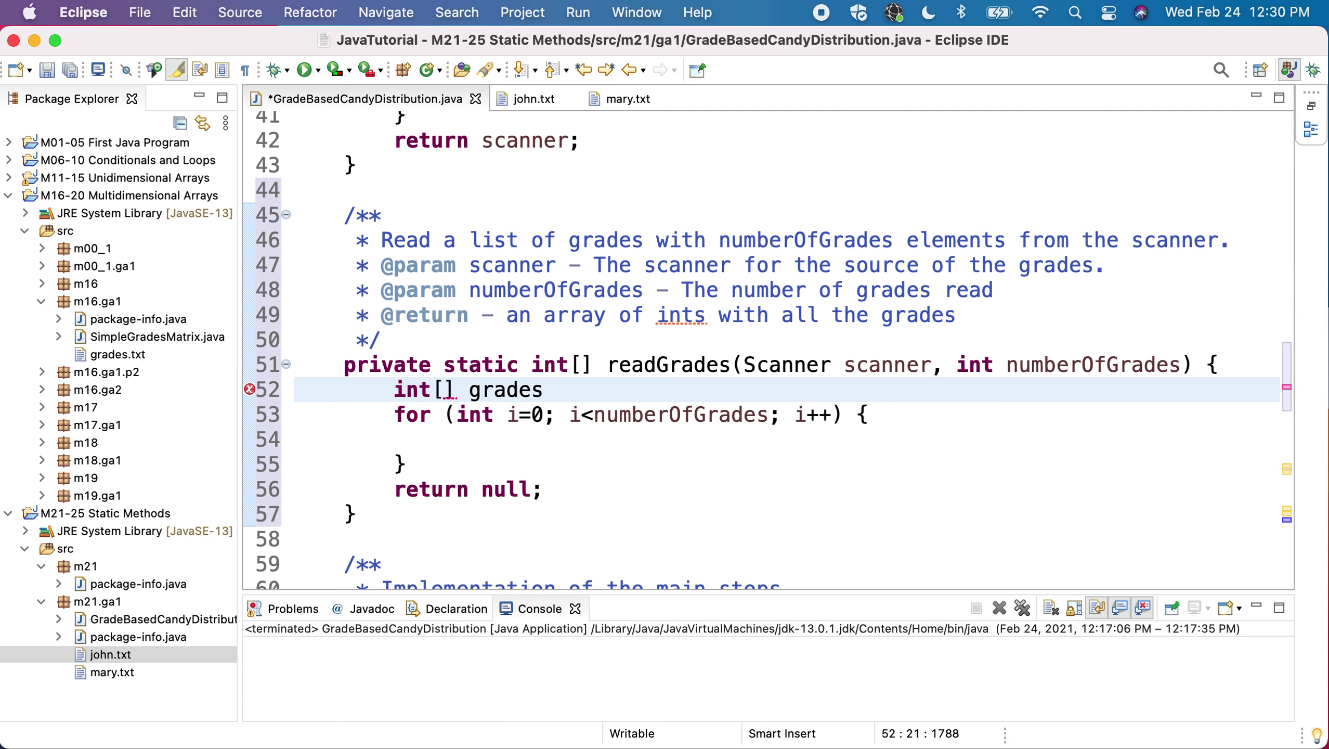
type(" = new")
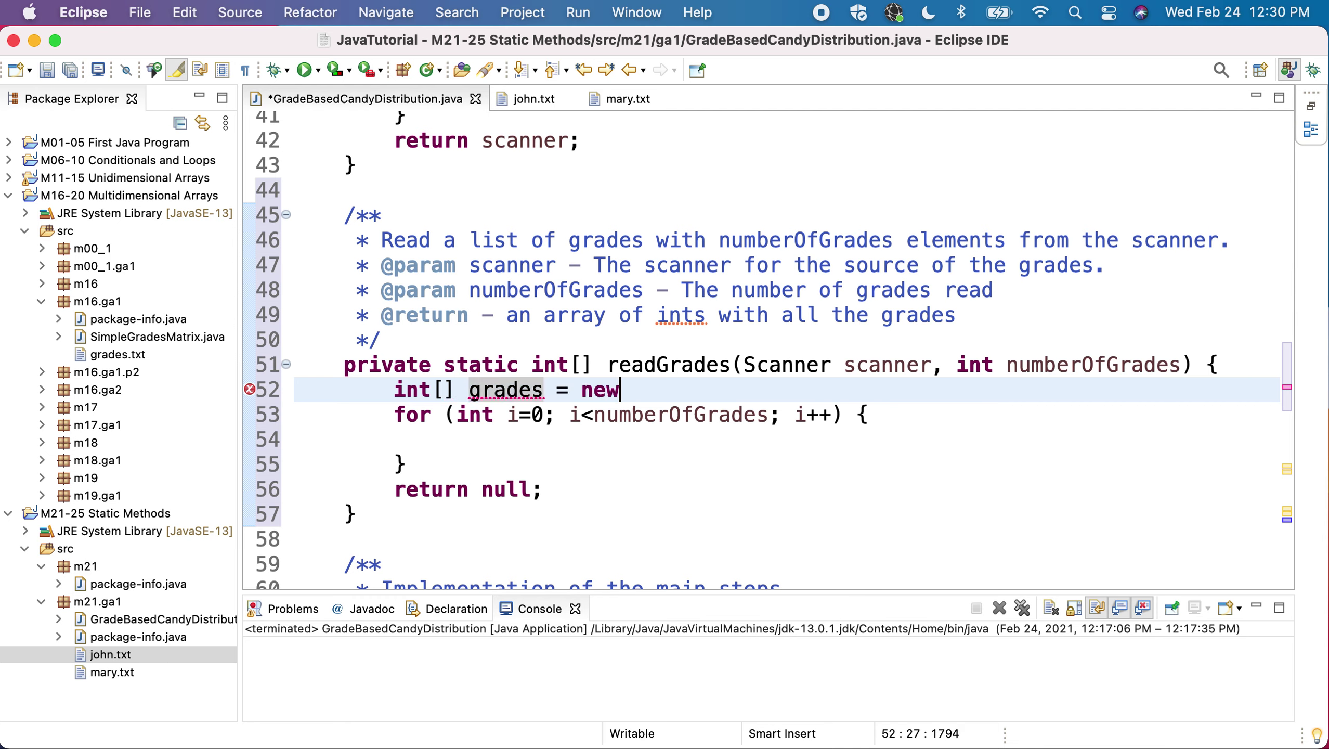
type(" int[")
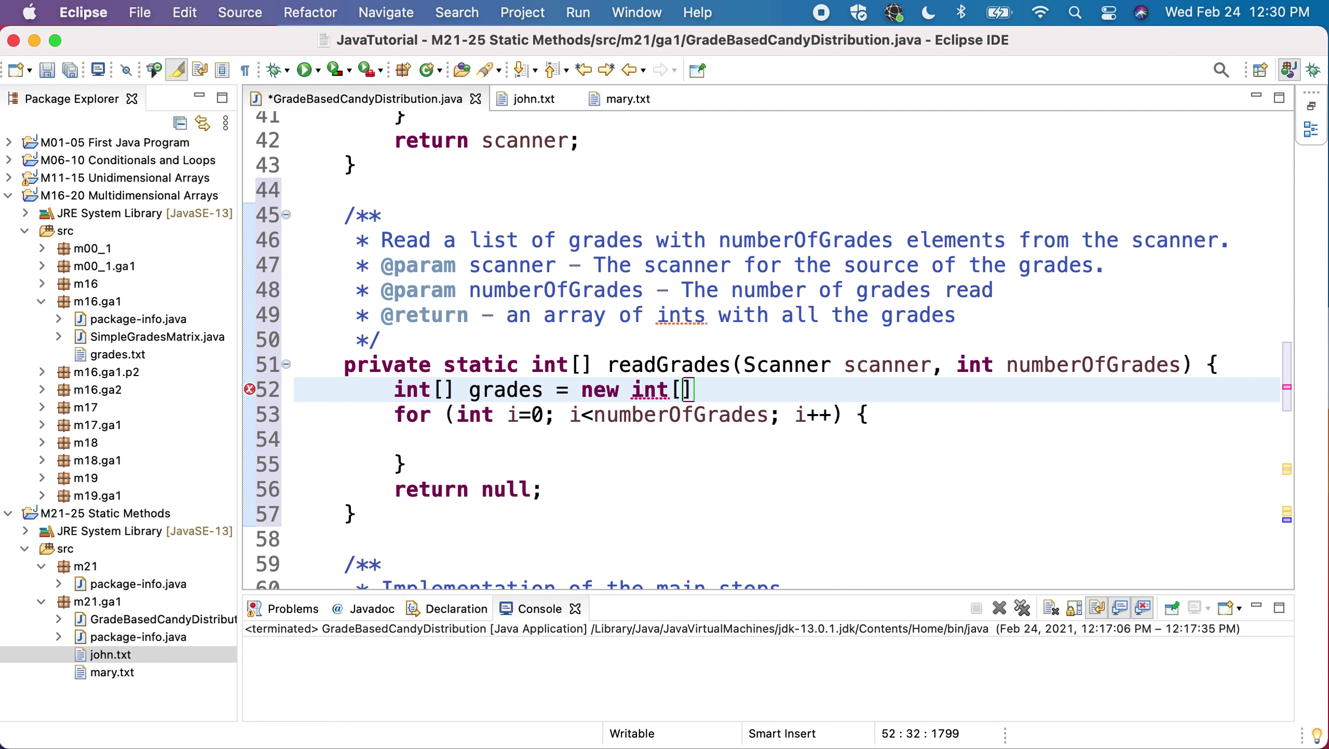
type("n")
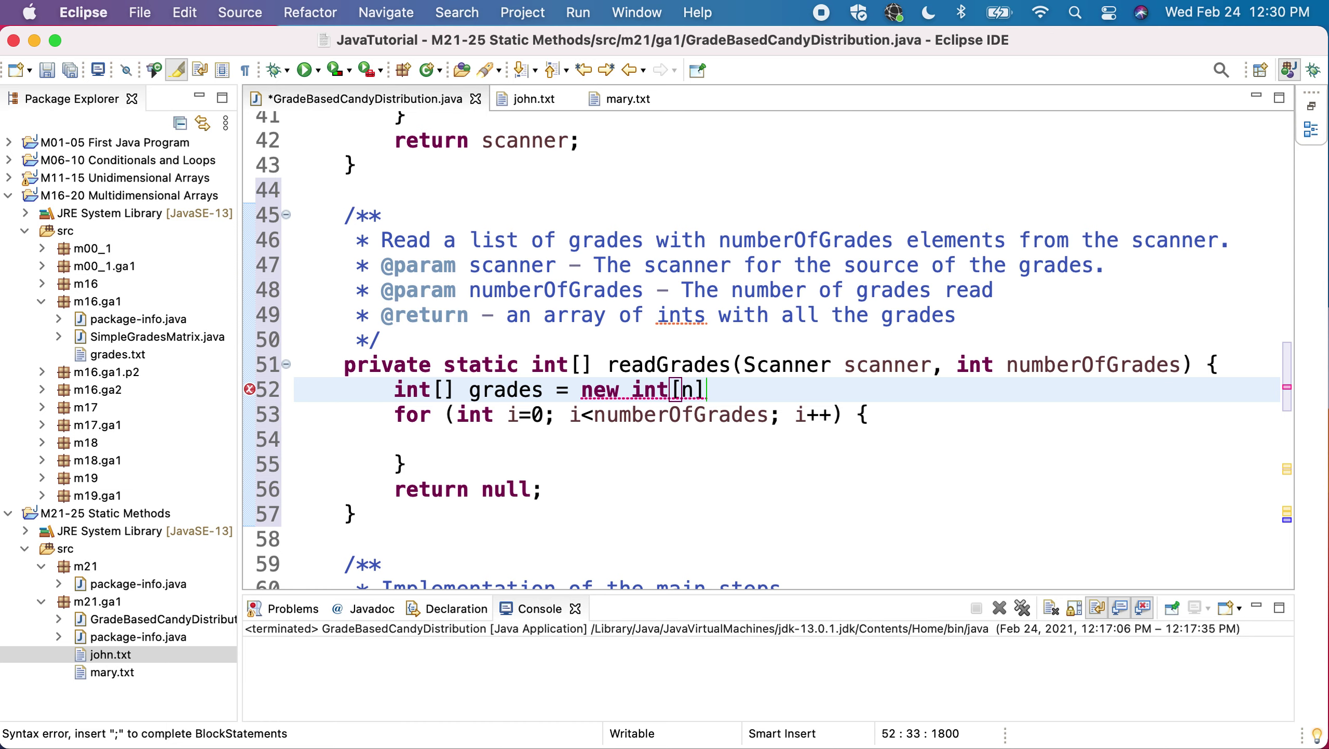
type("umber")
key("ctrl+space")
key("Return")
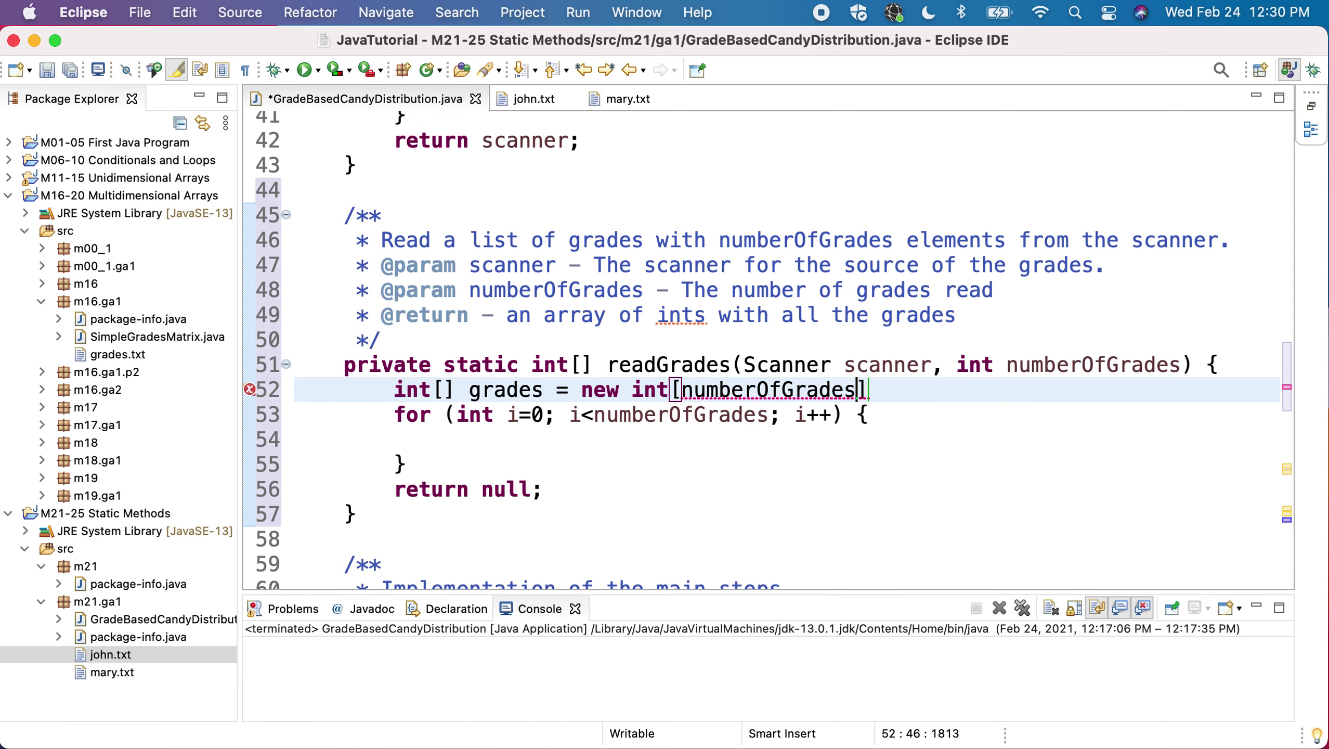
key("Right")
type(";")
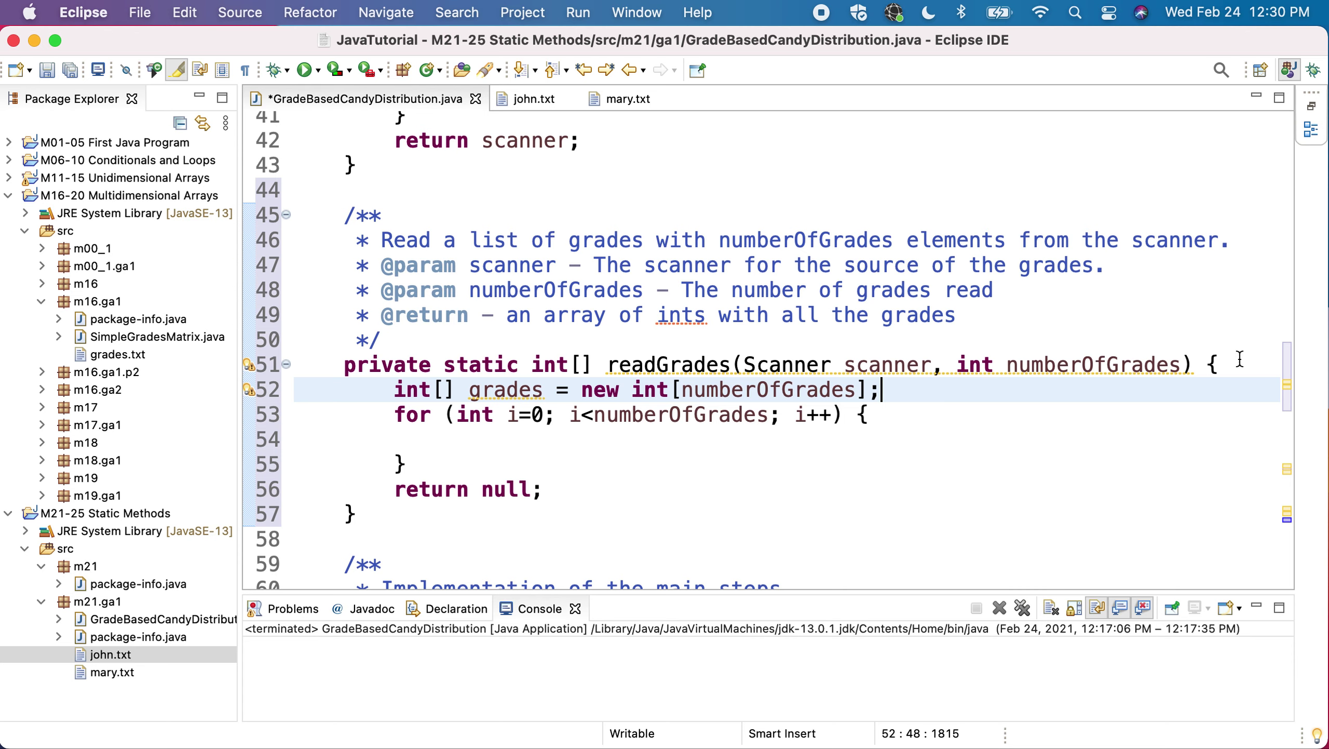
left_click_drag(891, 389, 393, 389)
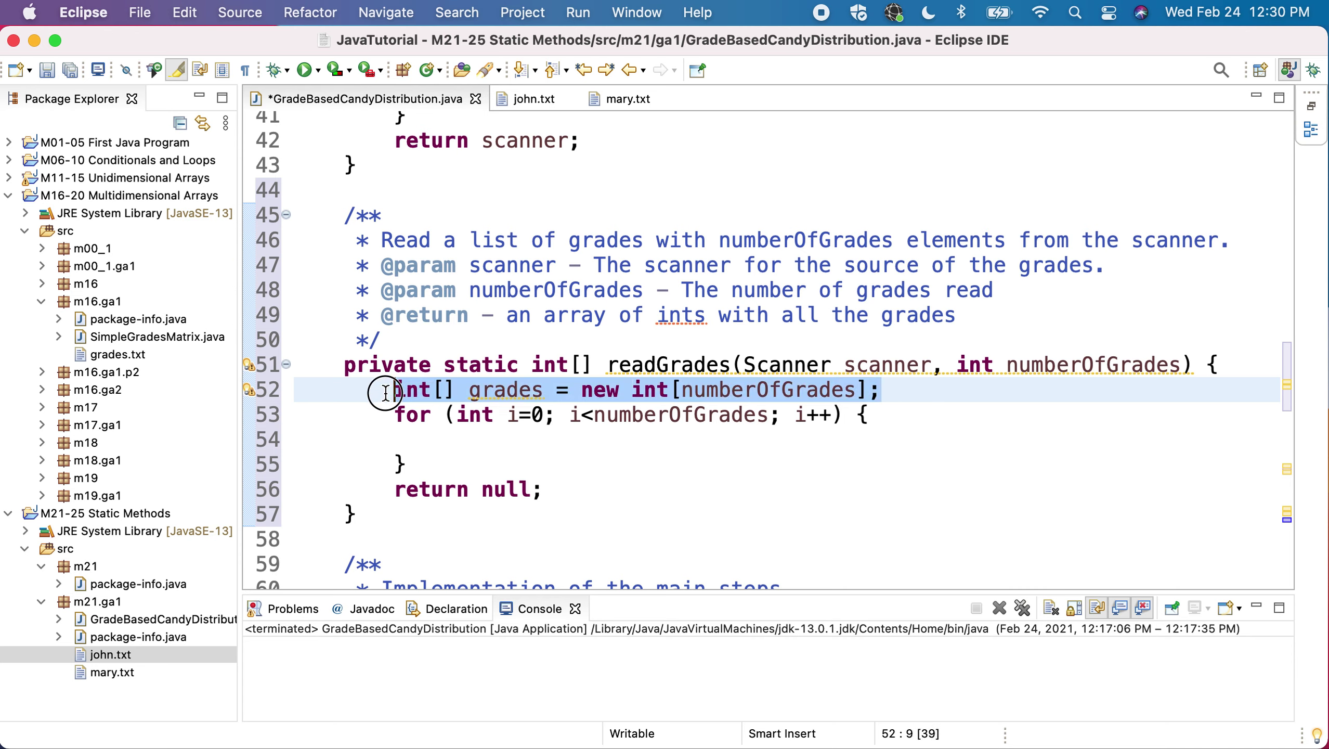
double_click(508, 489)
type("g")
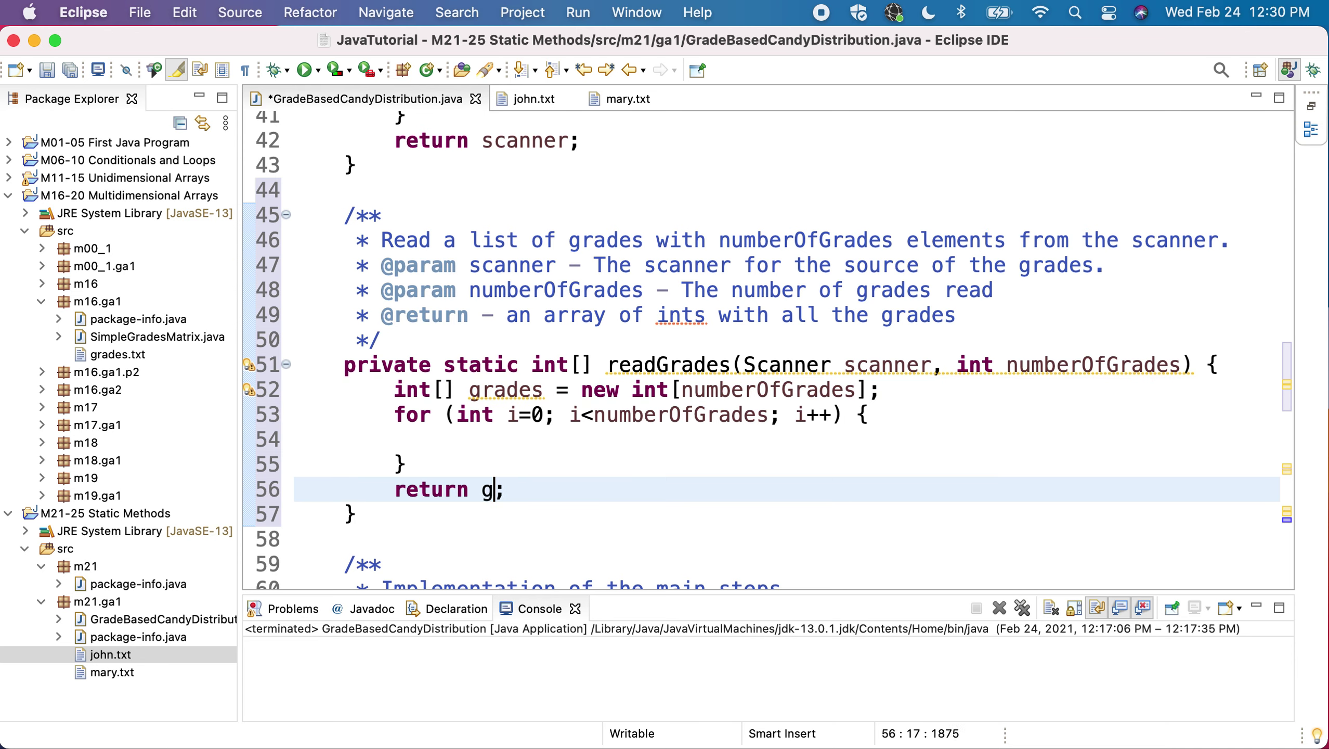
type("rades")
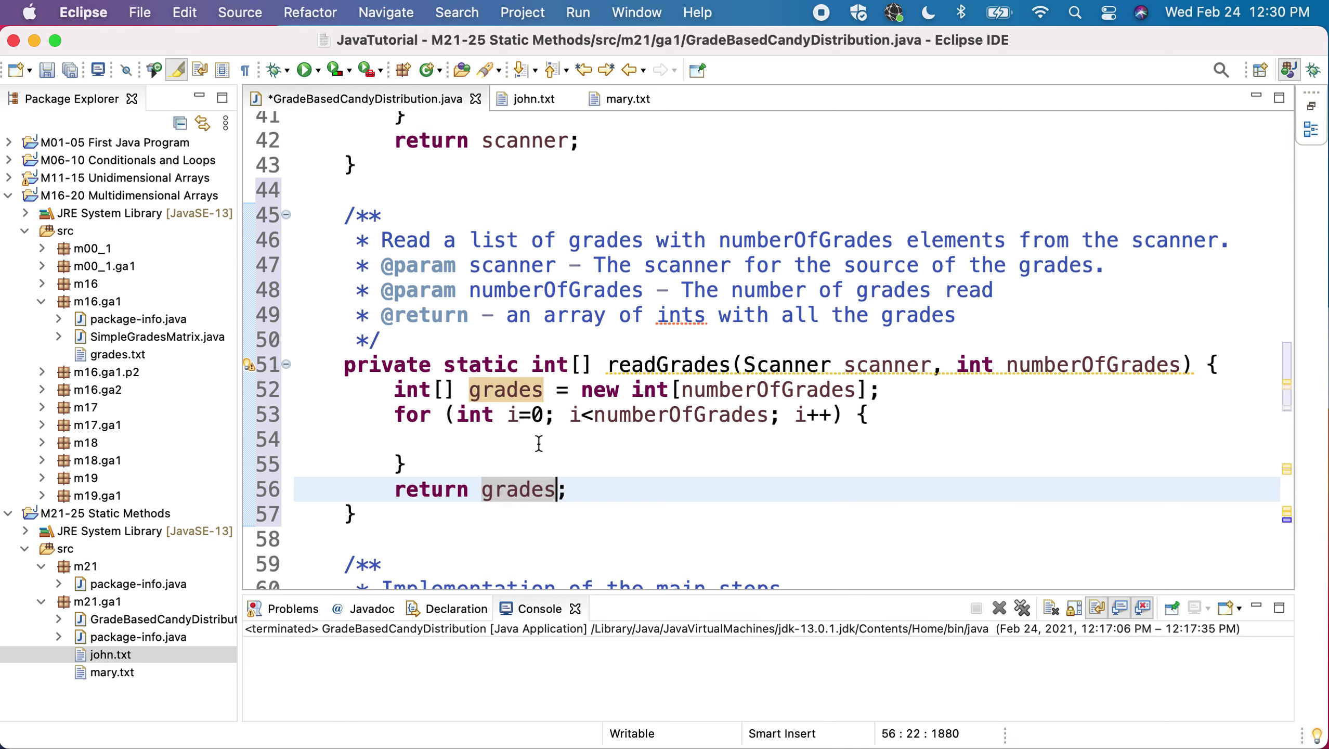
Fill the loop body with grades[i] = scanner.nextInt(); using content assist.
left_click(555, 447)
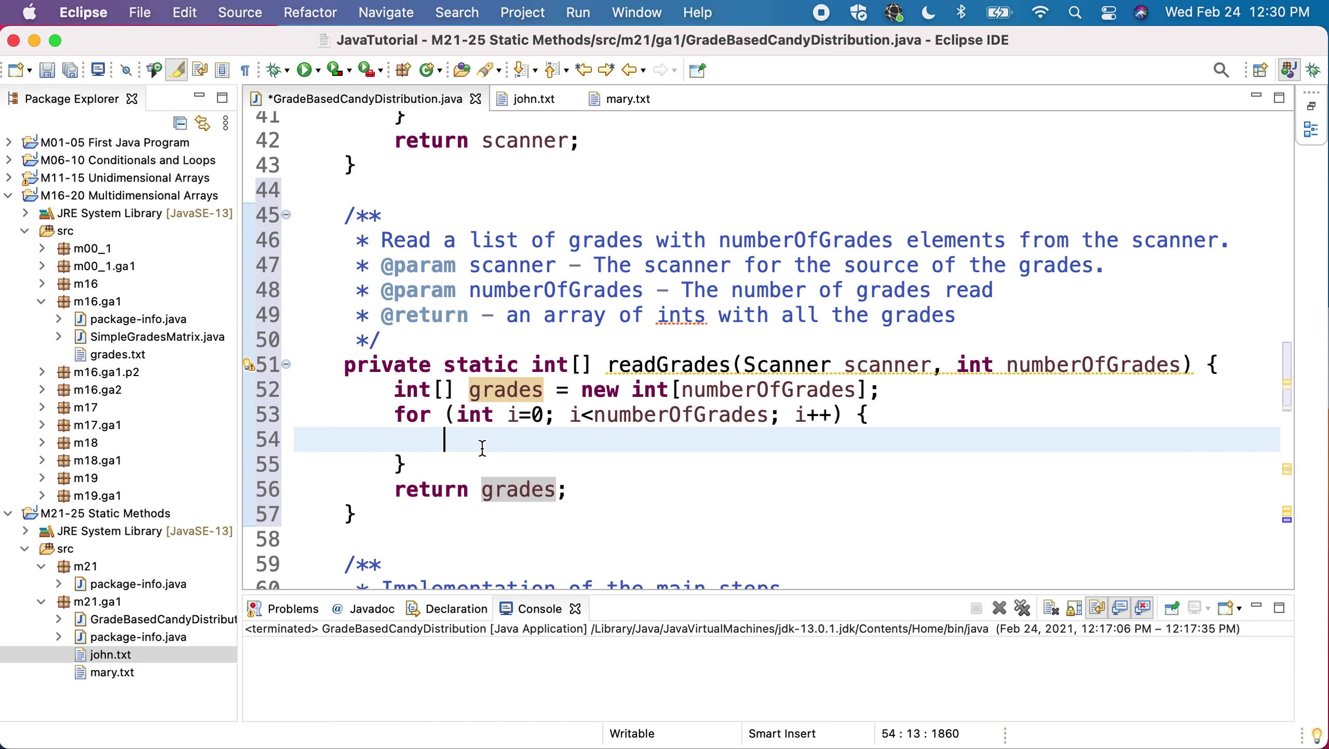
type("gr")
type("ades")
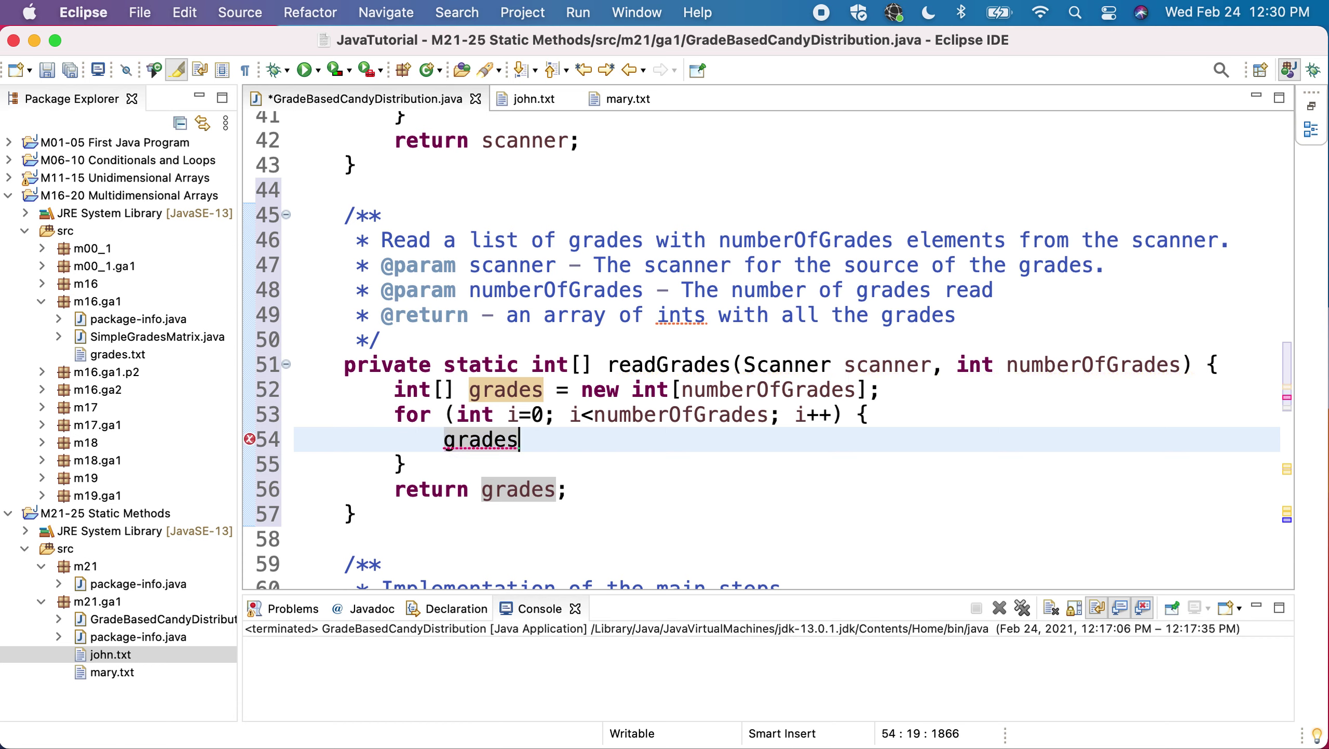
type("[")
type("i] = sc")
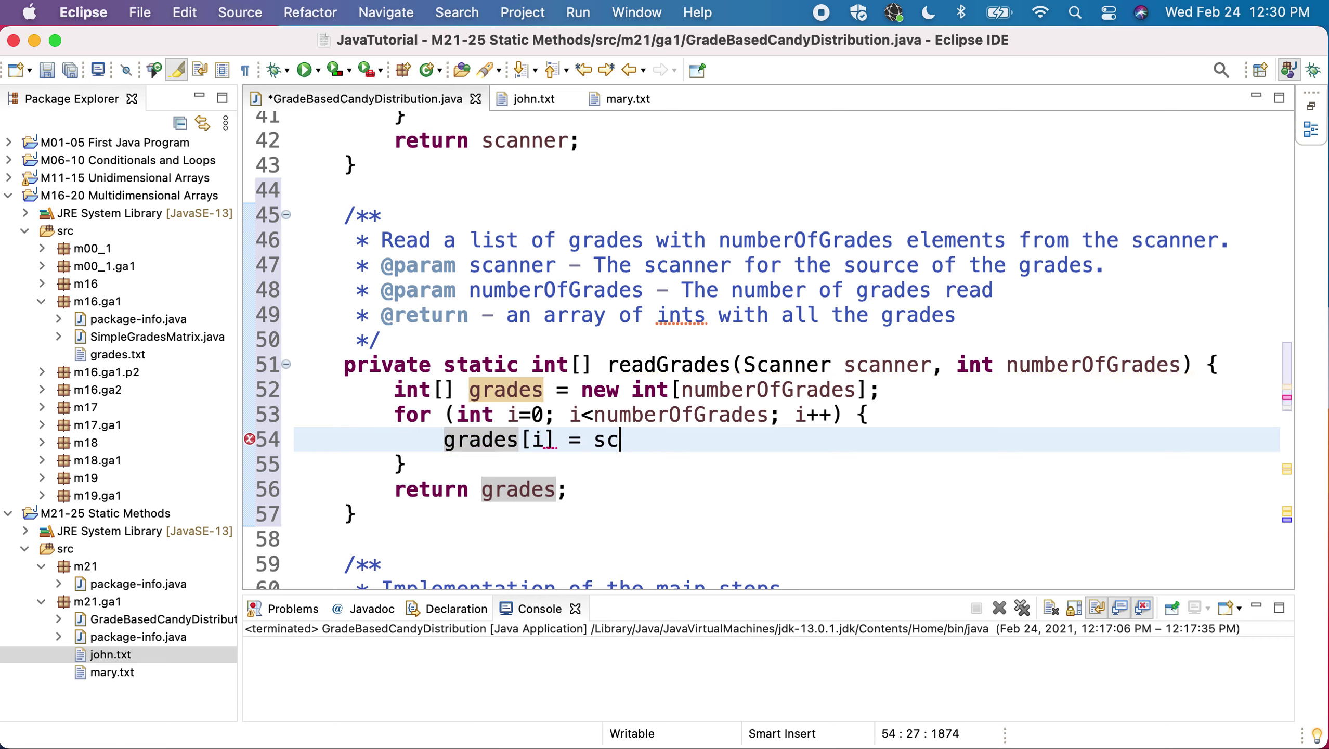
type("anner.nexx")
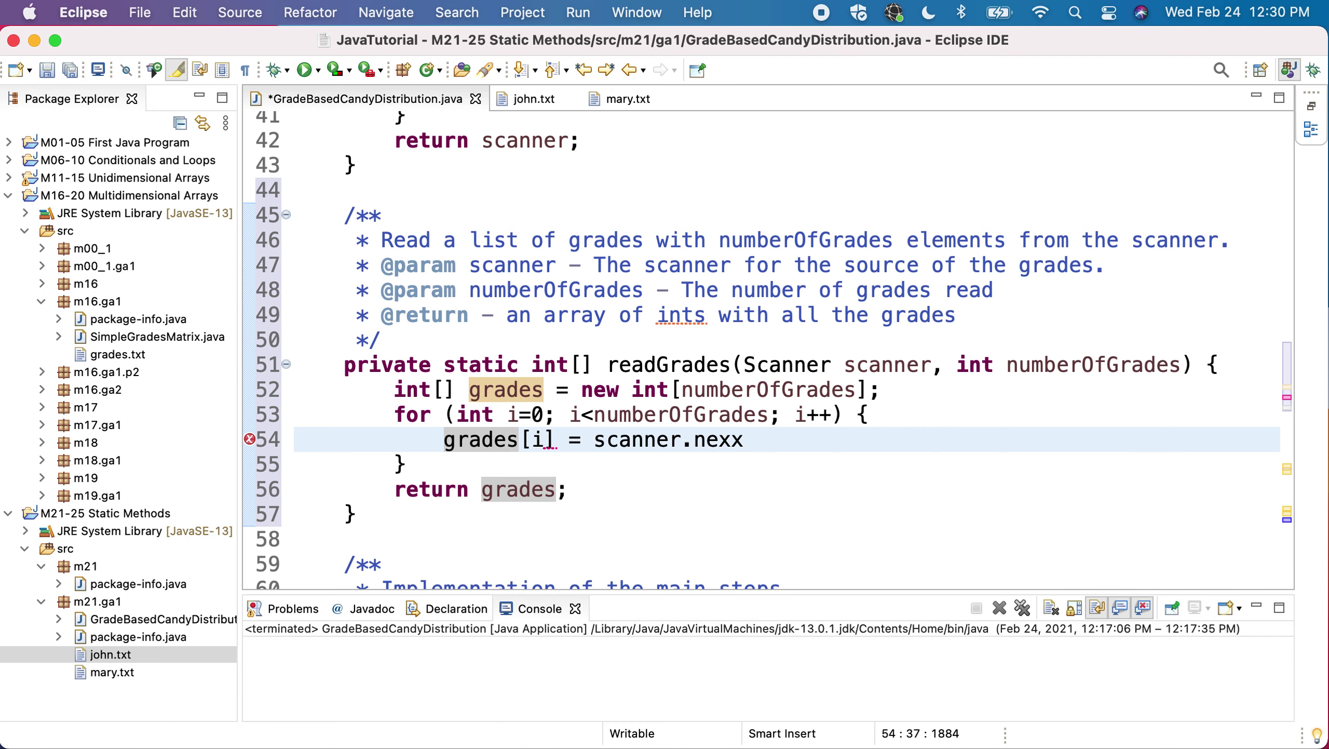
key("BackSpace")
type("t")
key("ctrl+space")
key("Return")
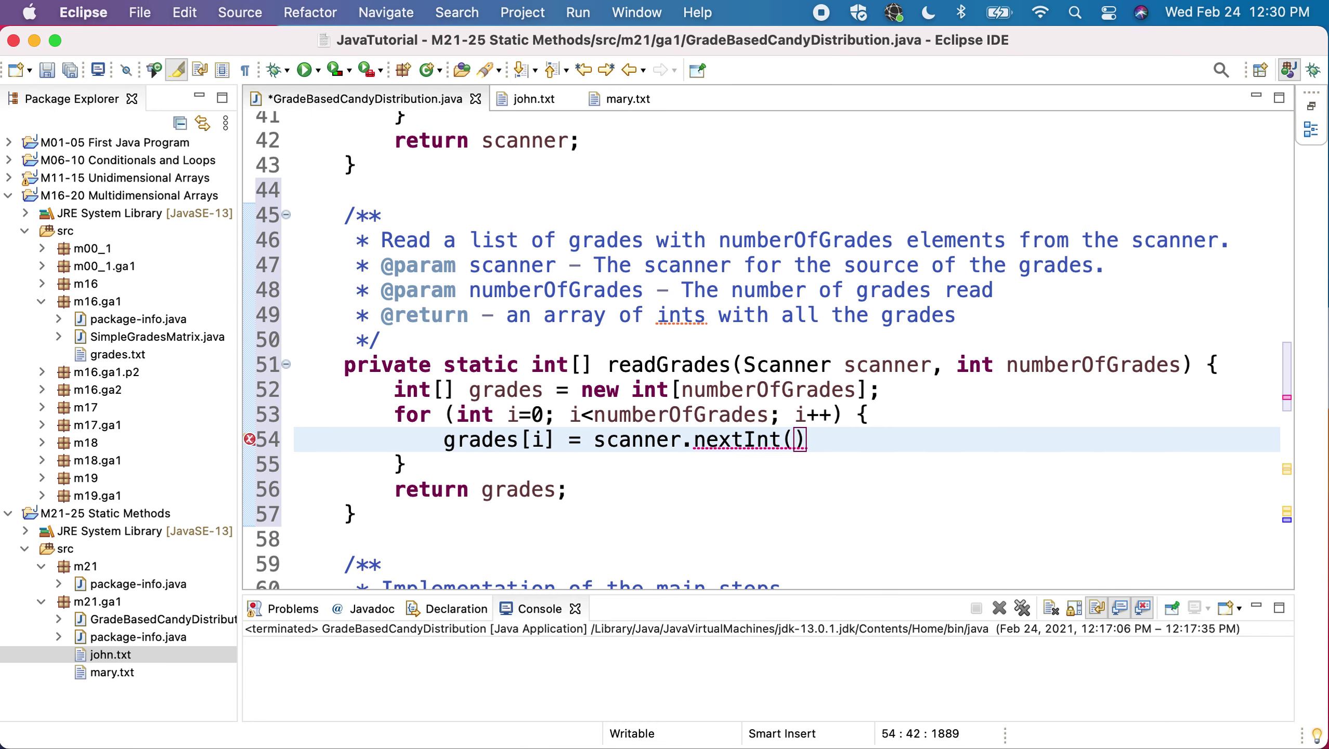
type(";")
left_click(377, 521)
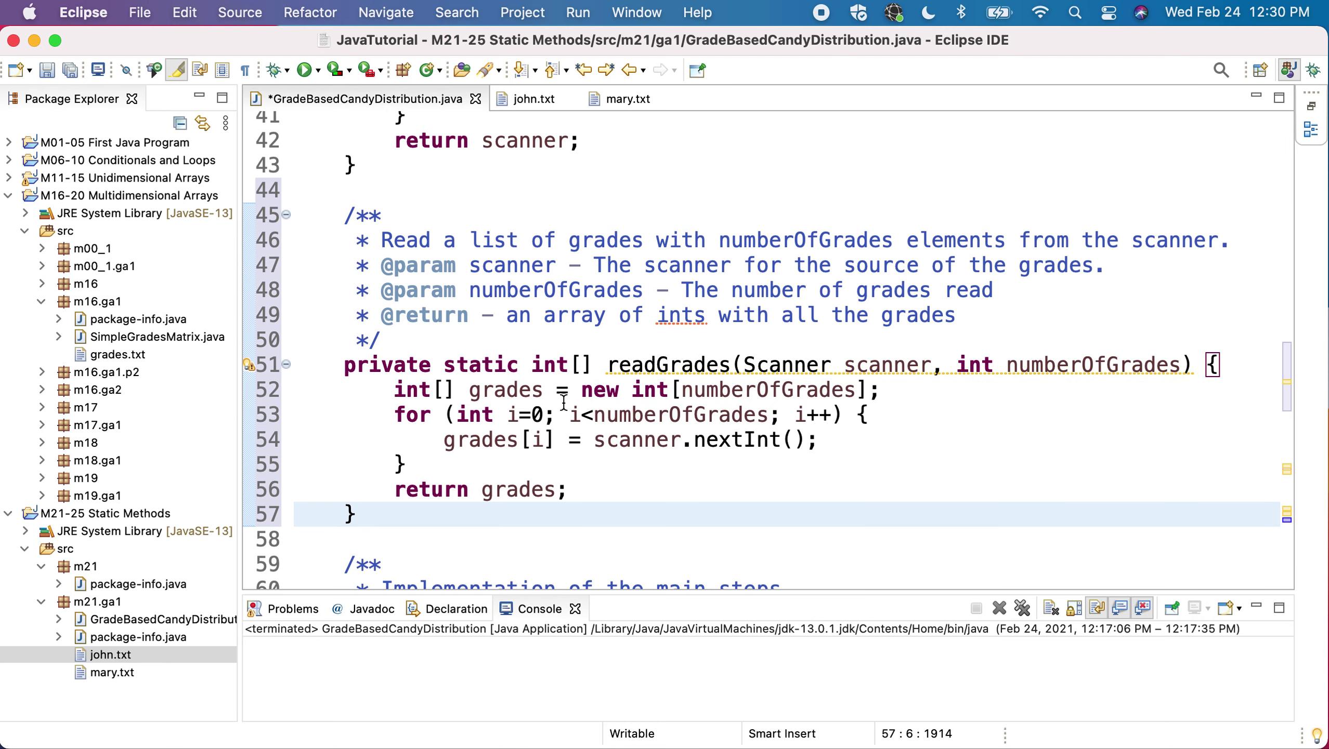
scroll(675, 446, "down", 1)
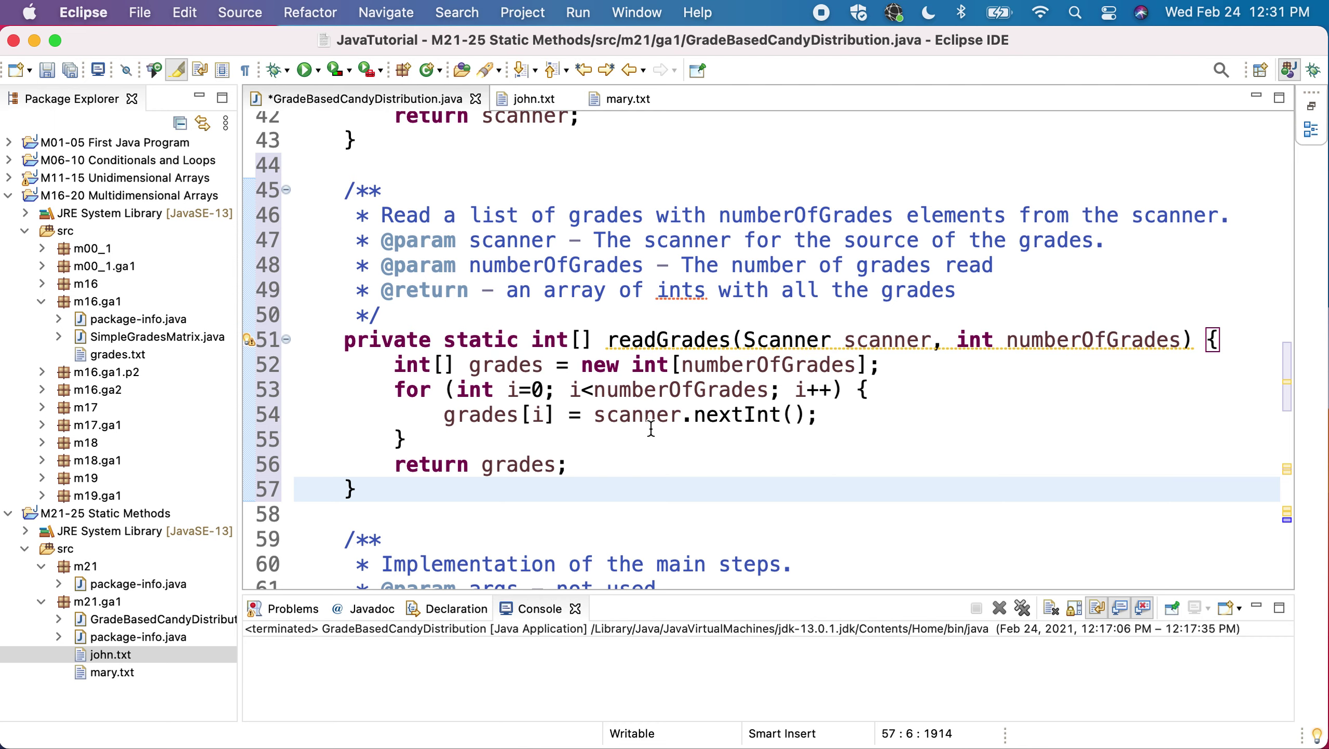
scroll(651, 428, "down", 1)
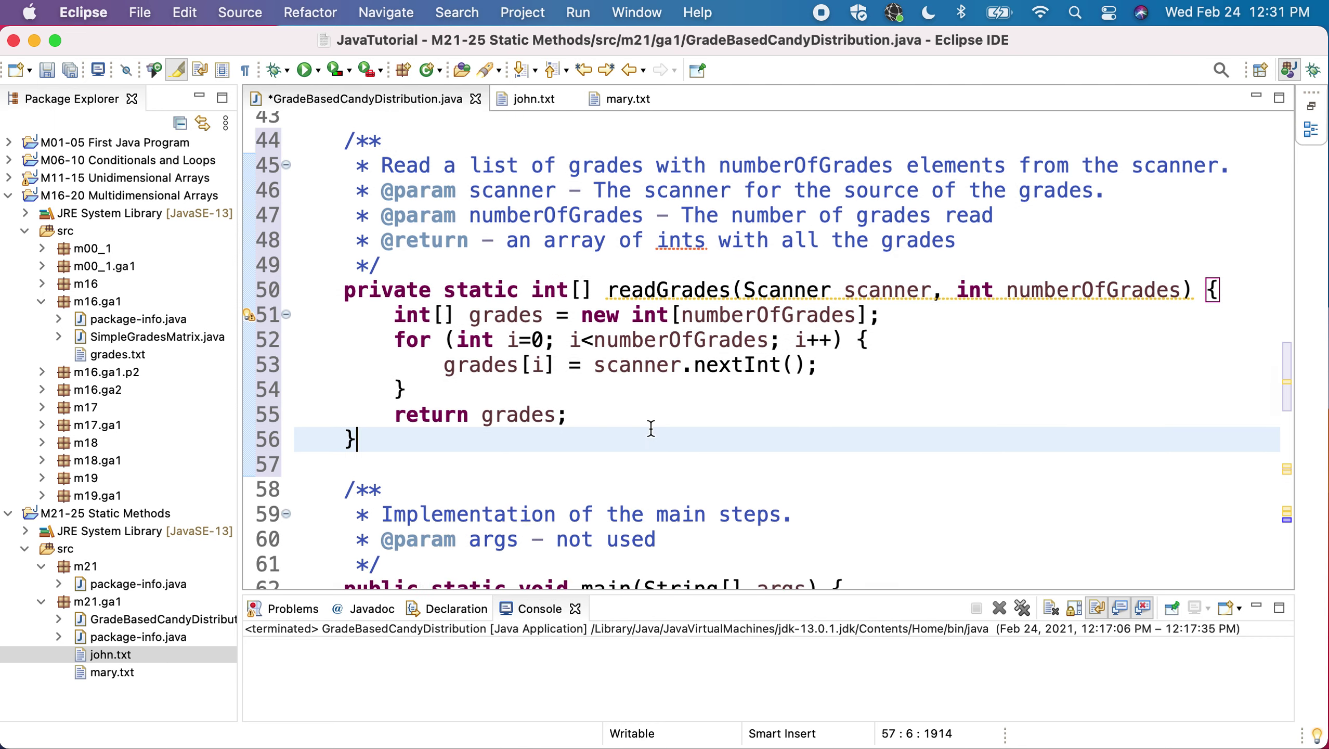
scroll(651, 429, "down", 2)
scroll(651, 429, "down", 2)
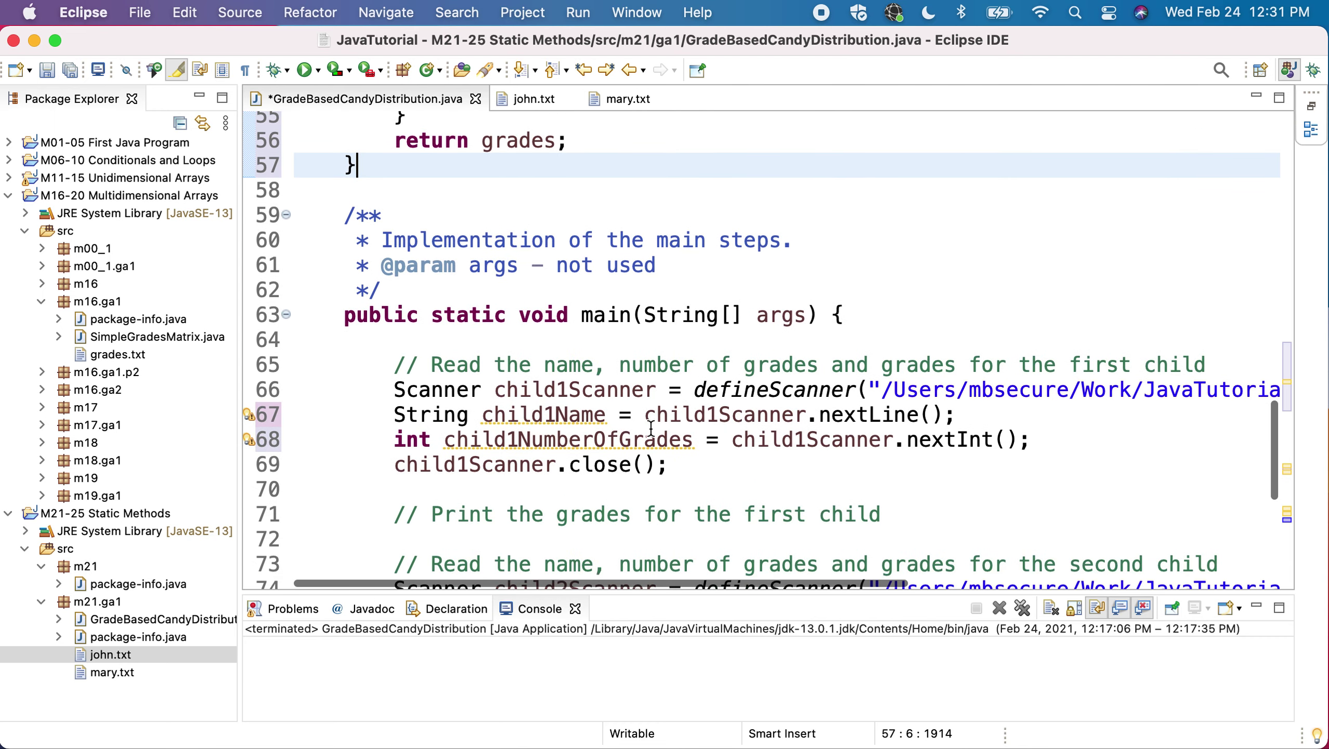
Add int[] child1Grade = readGrades(child1Scanner, child1NumberOfGrades); below the grade-count line.
left_click(1058, 446)
key("Return")
type("in")
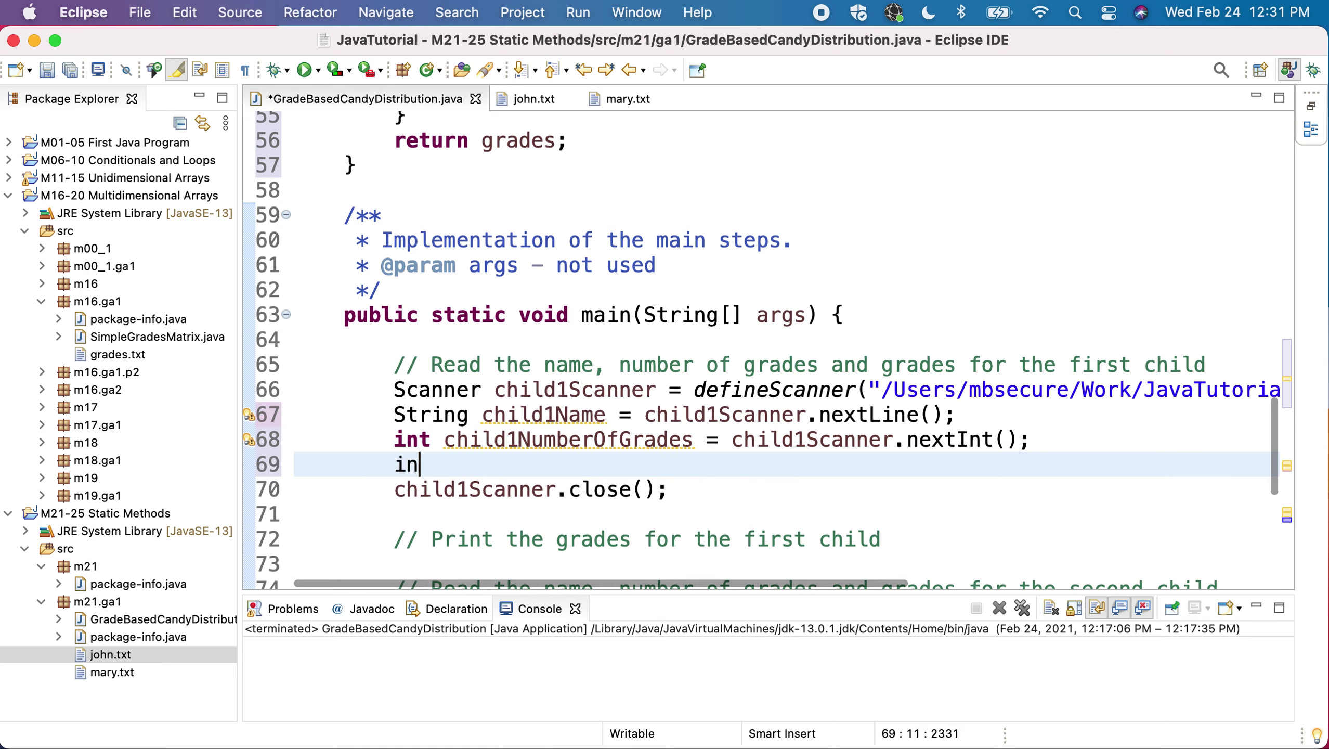
type("t")
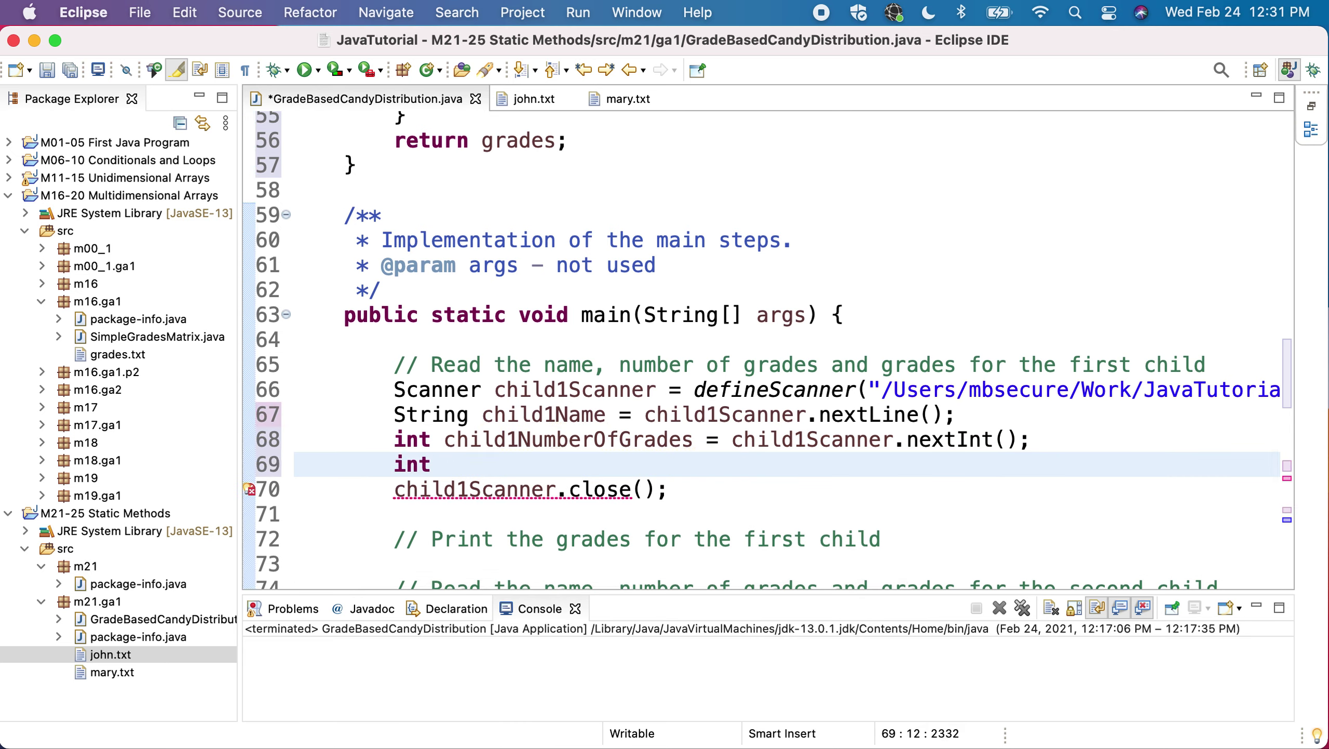
type("[] ch")
type("ild1Gra")
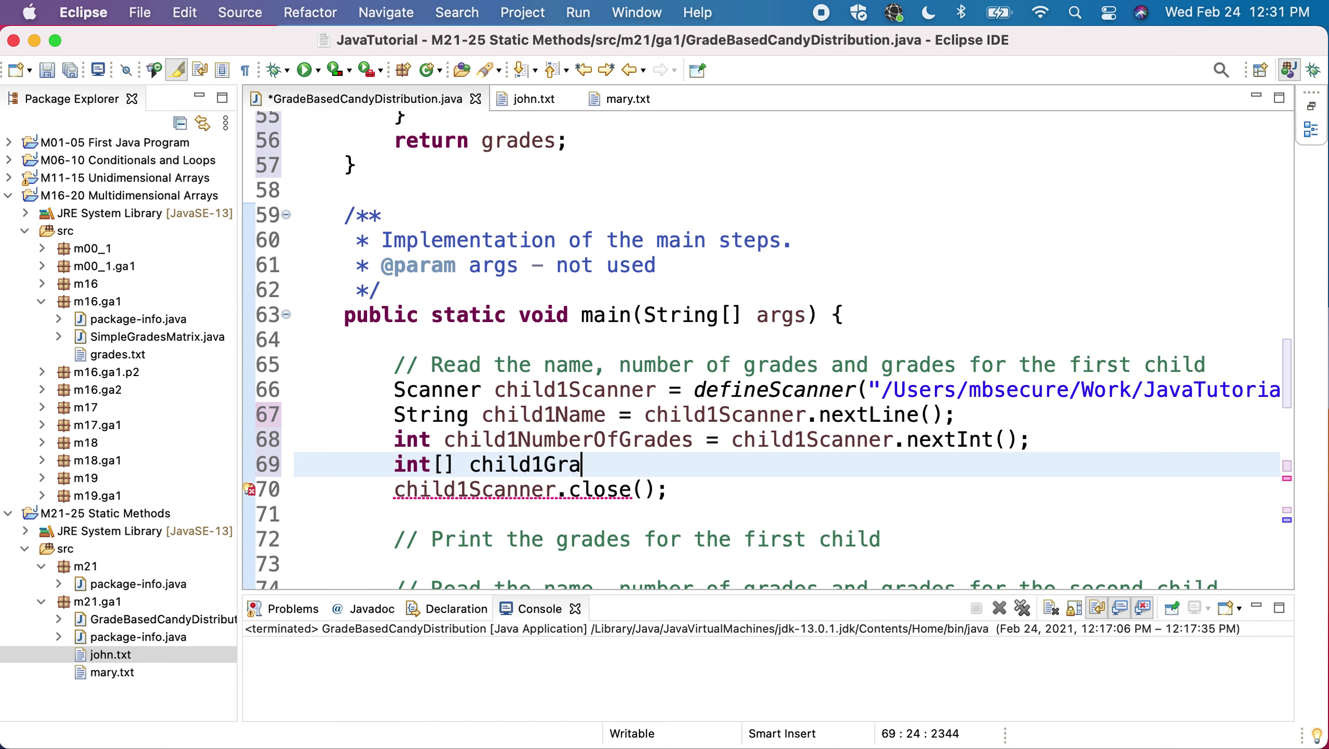
type("de")
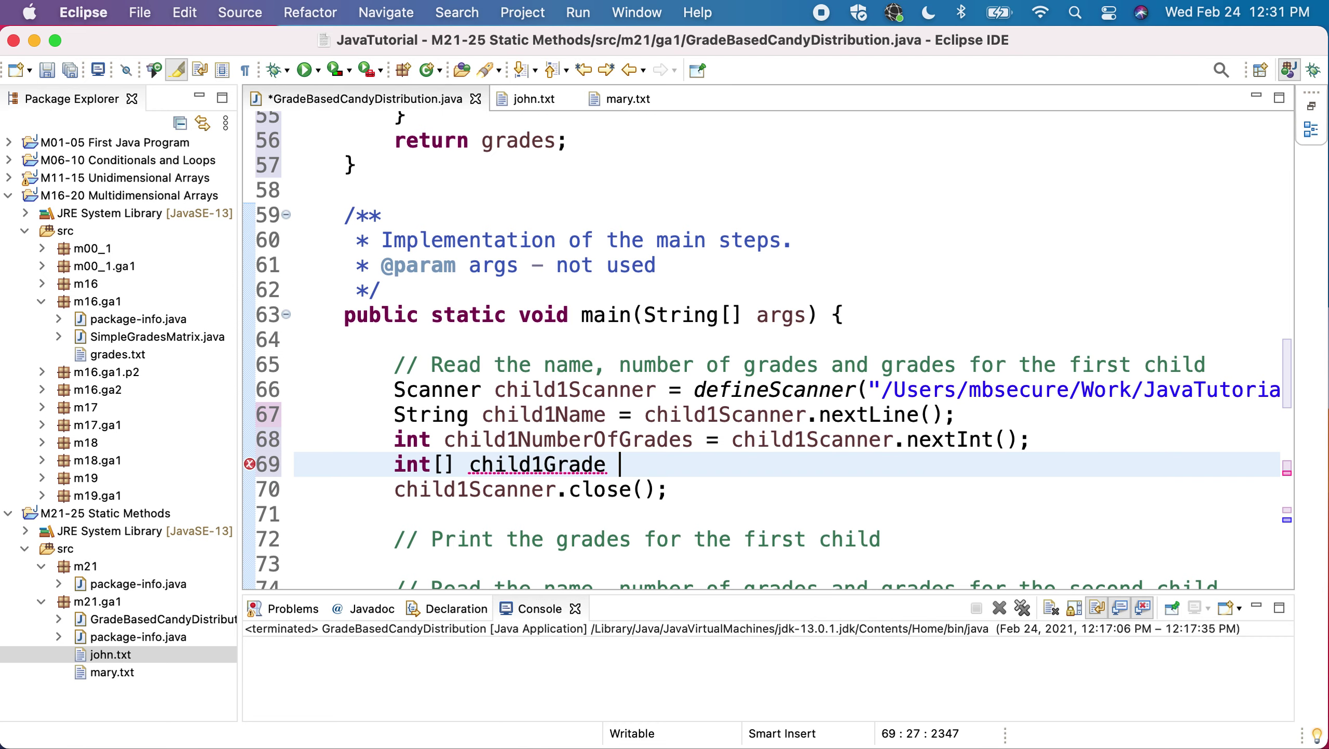
type(" =")
scroll(768, 349, "up", 2)
scroll(768, 350, "up", 2)
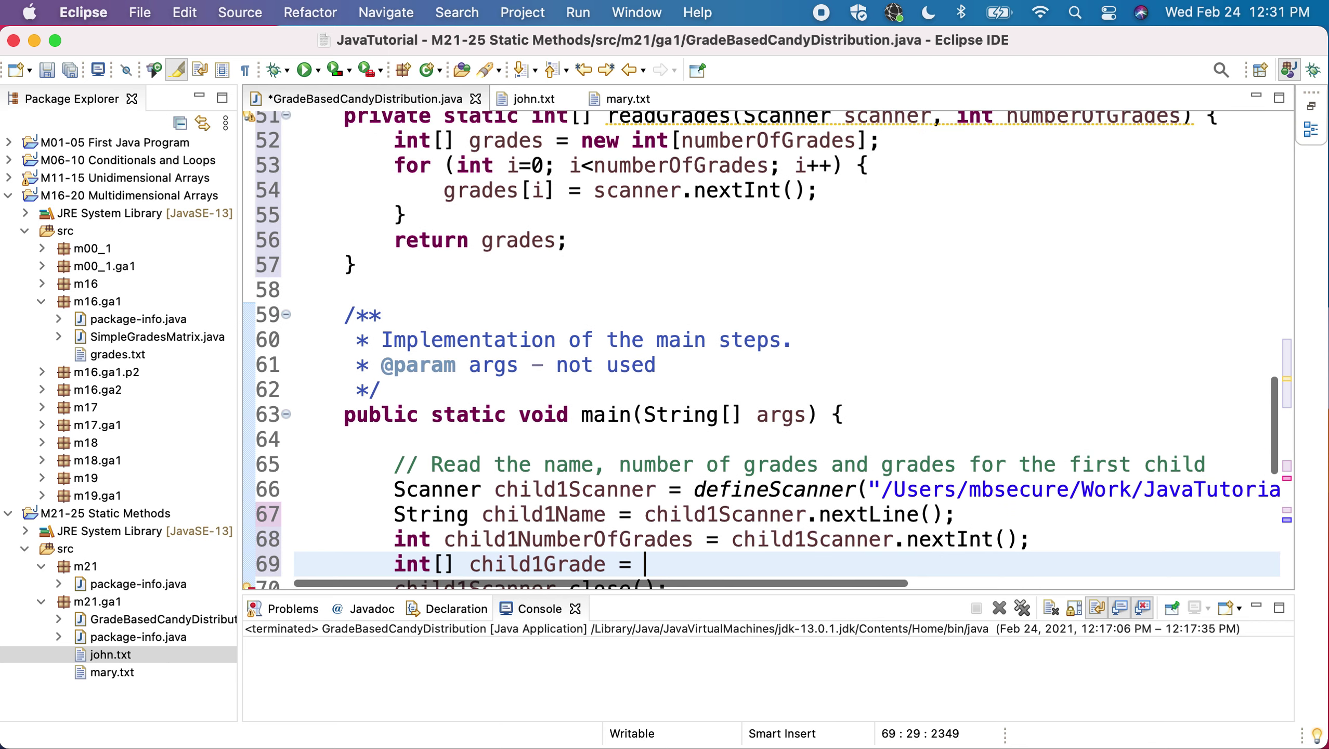
scroll(768, 350, "up", 1)
scroll(768, 350, "down", 3)
scroll(768, 350, "up", 2)
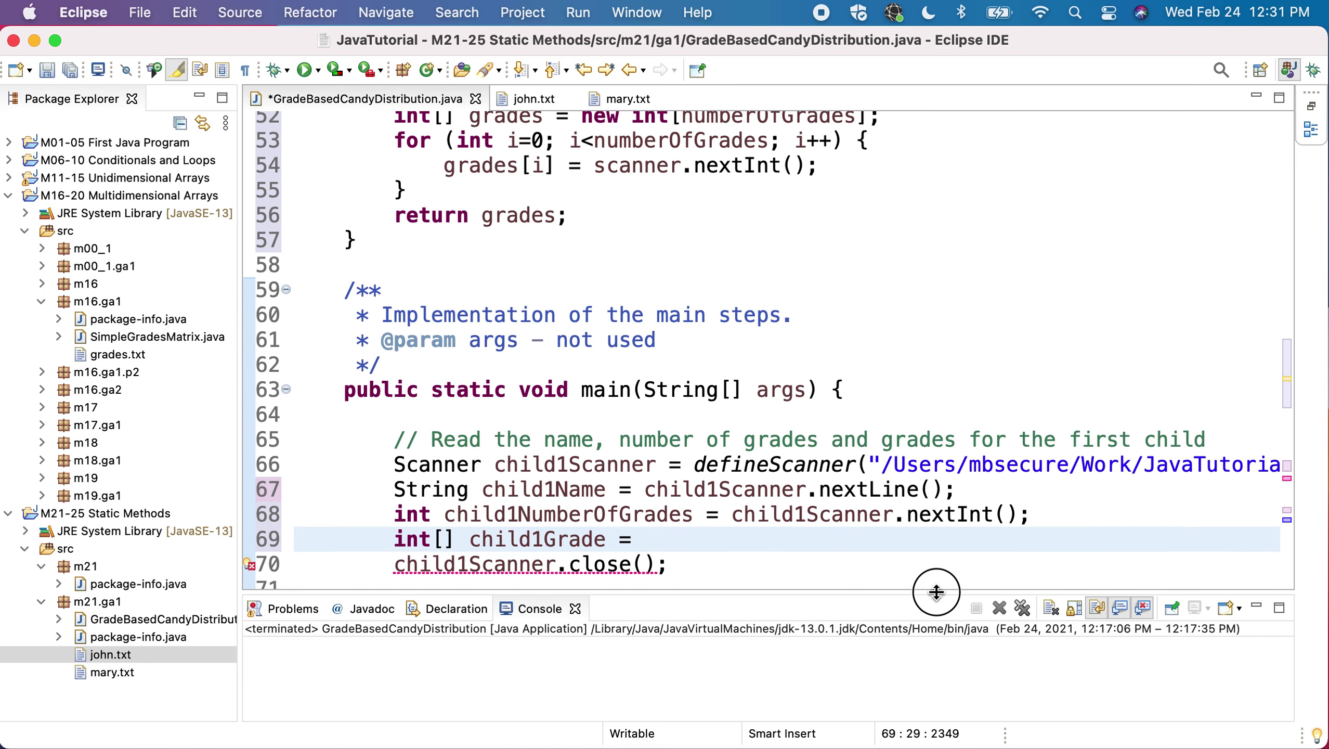
left_click_drag(938, 595, 938, 645)
scroll(863, 515, "up", 2)
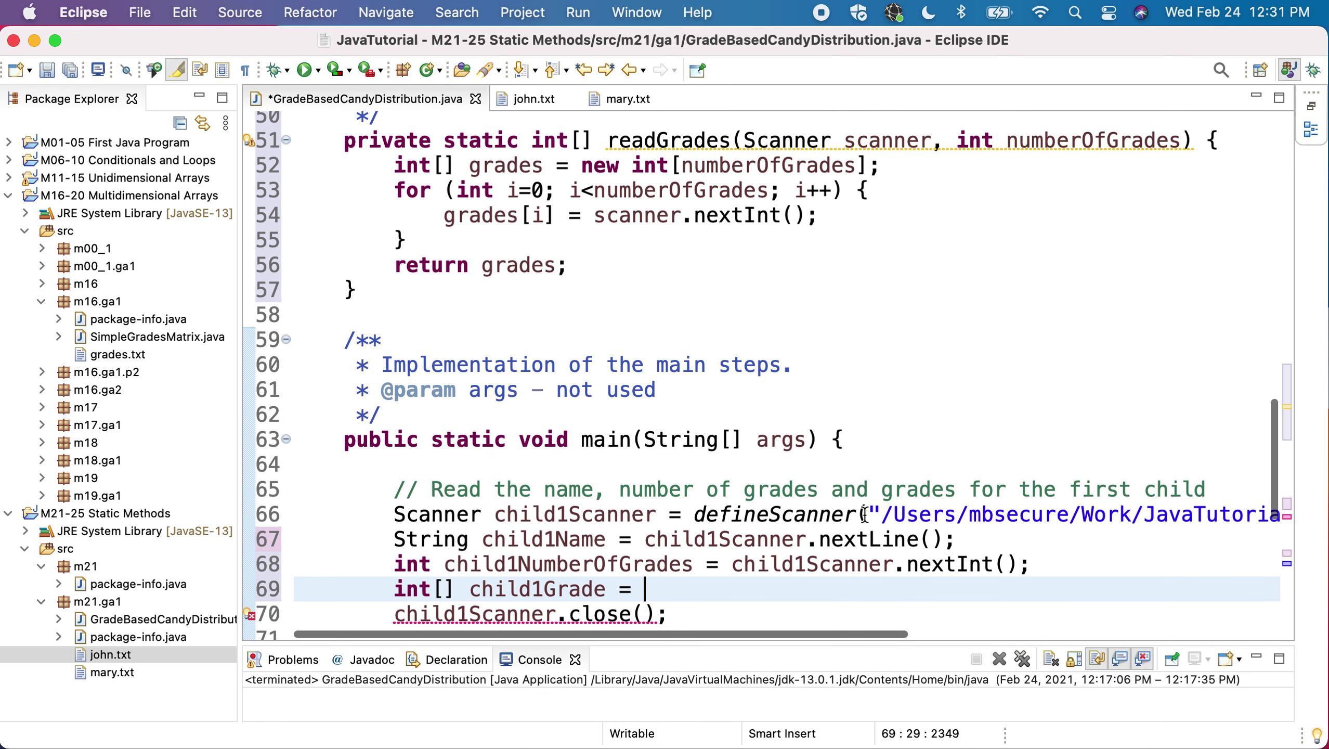
type("read")
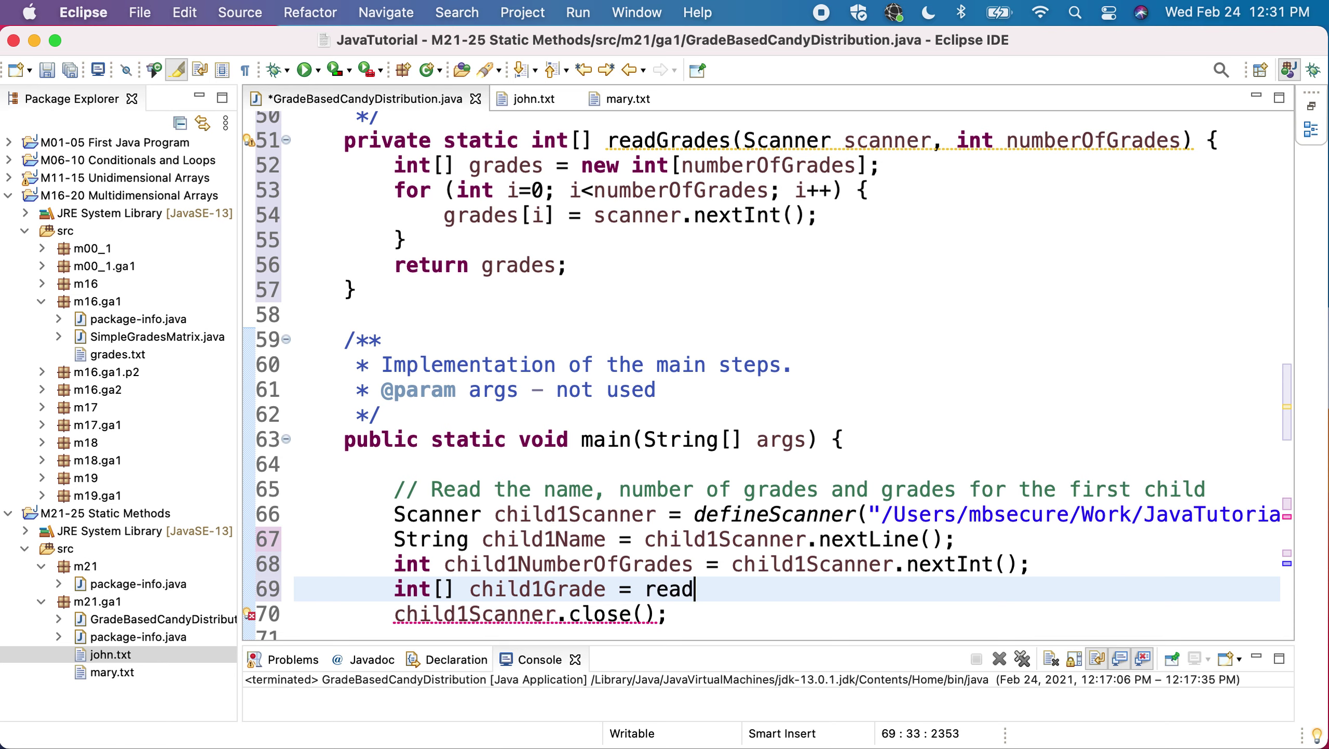
type("Grader")
key("BackSpace")
type("s")
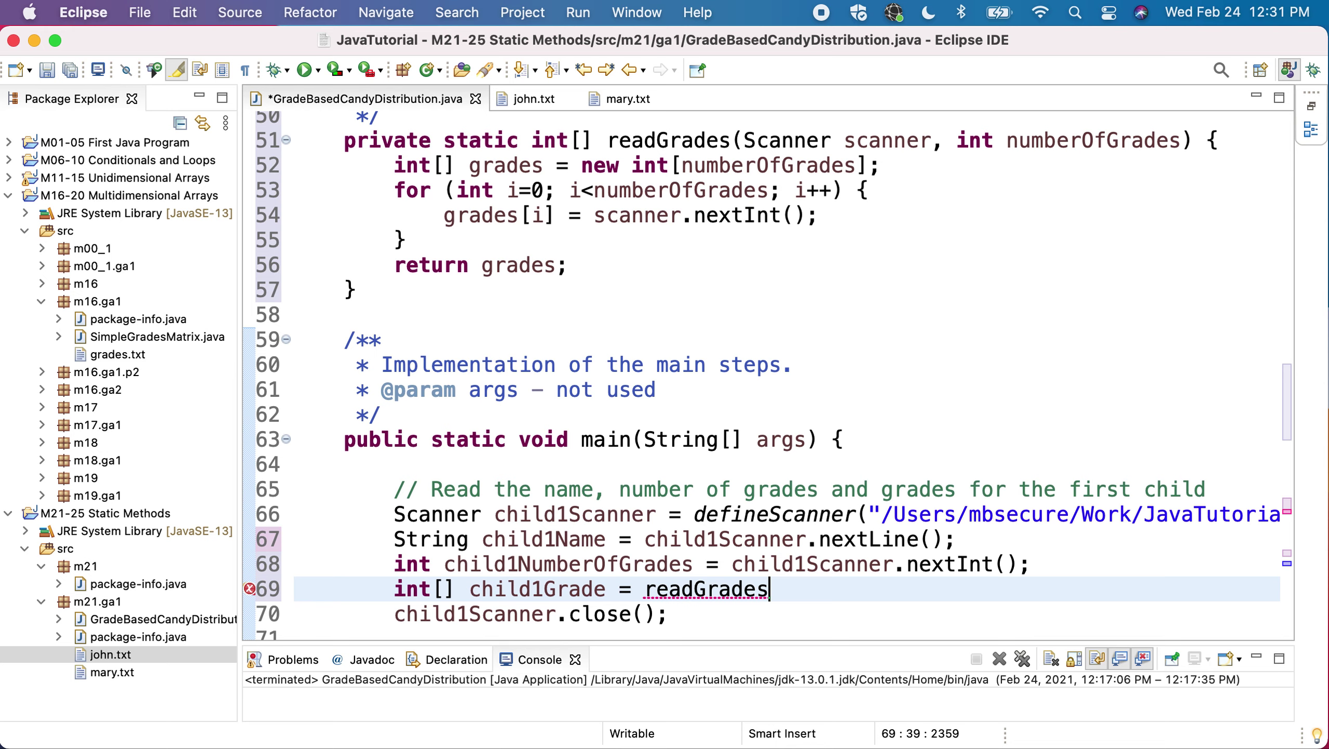
type("(")
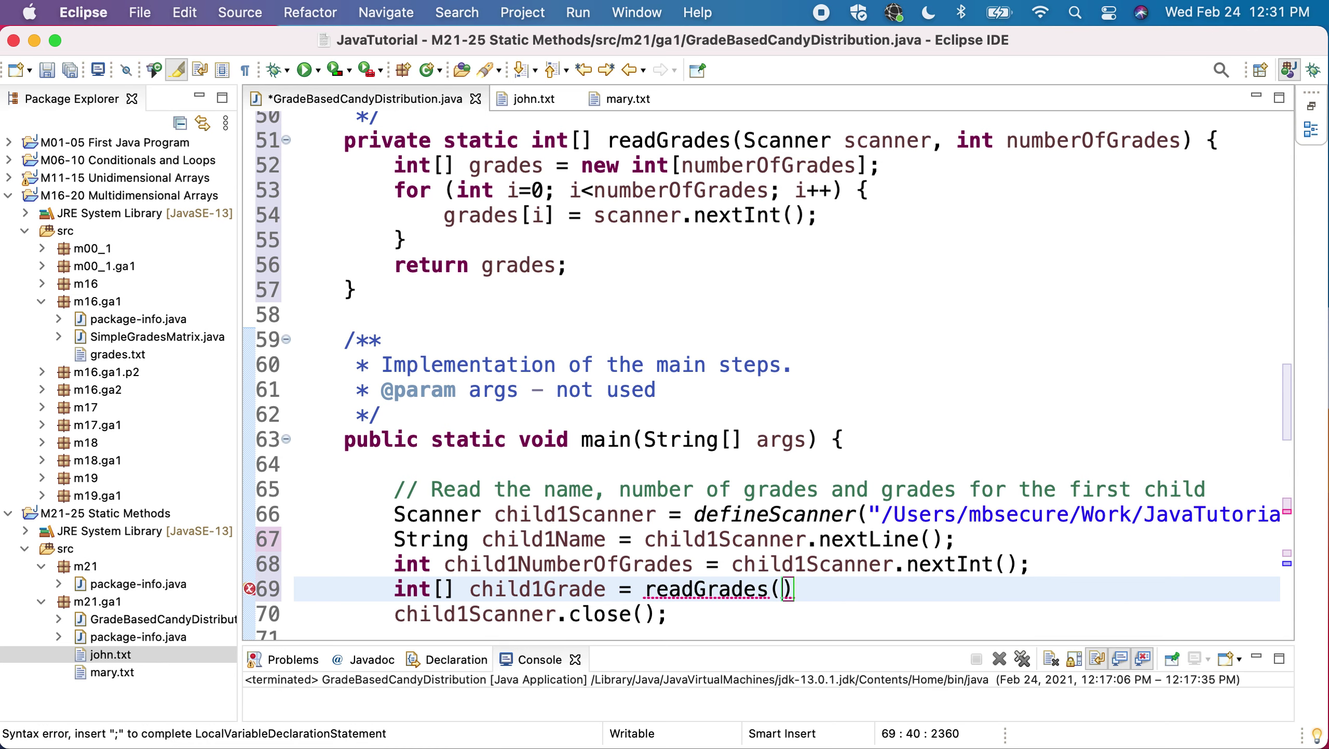
type("child")
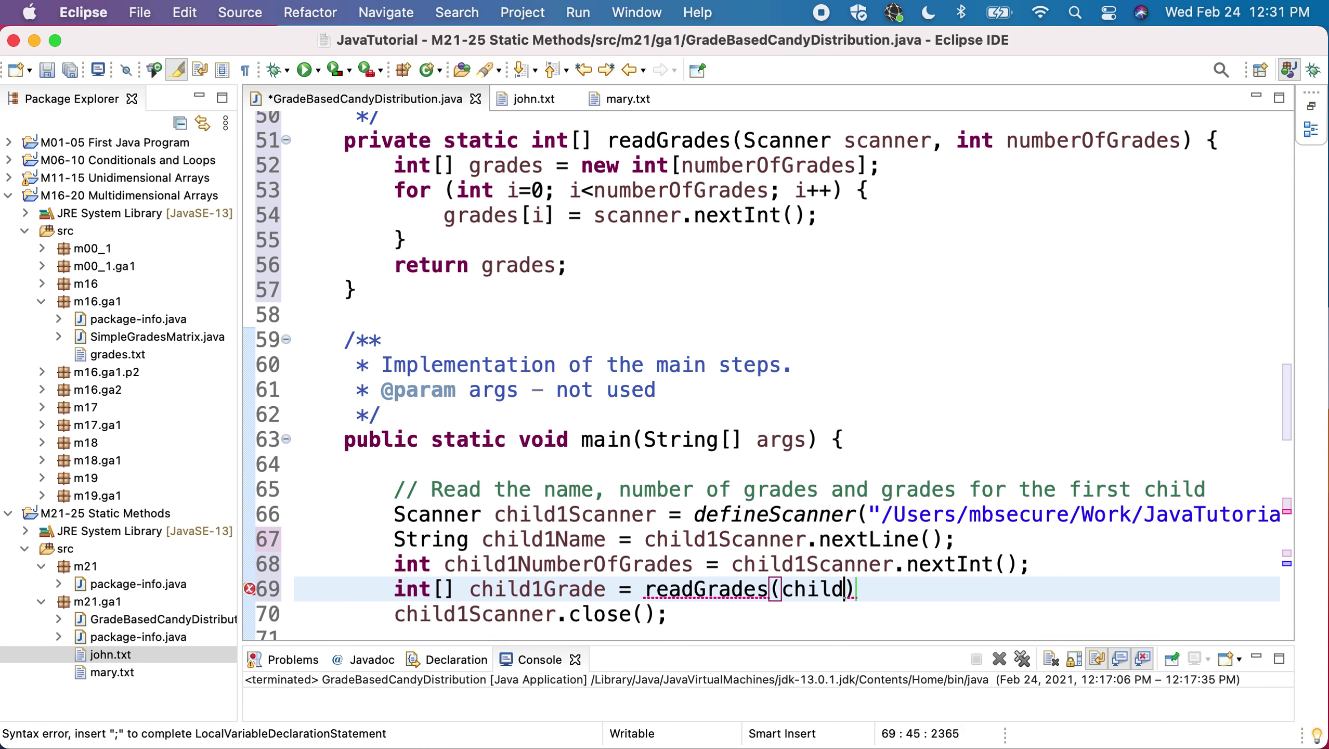
type("1Scann")
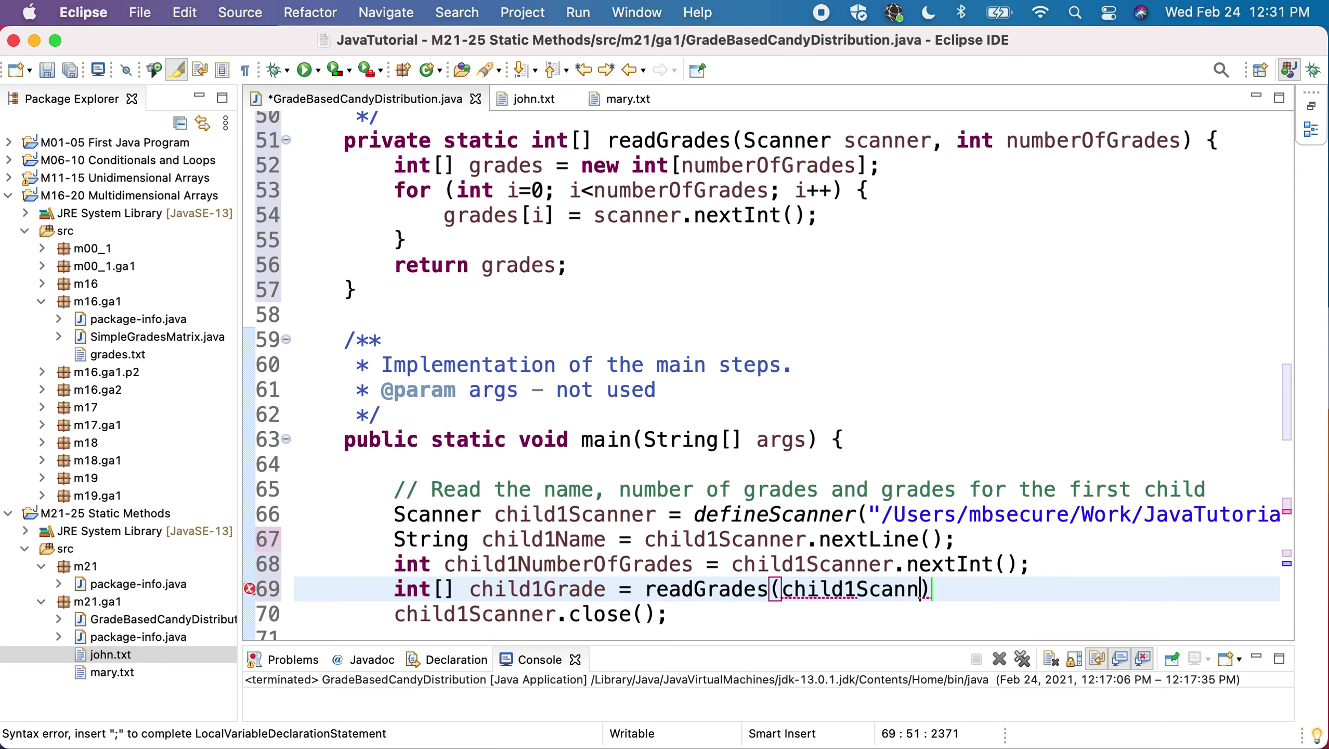
type("er, nu")
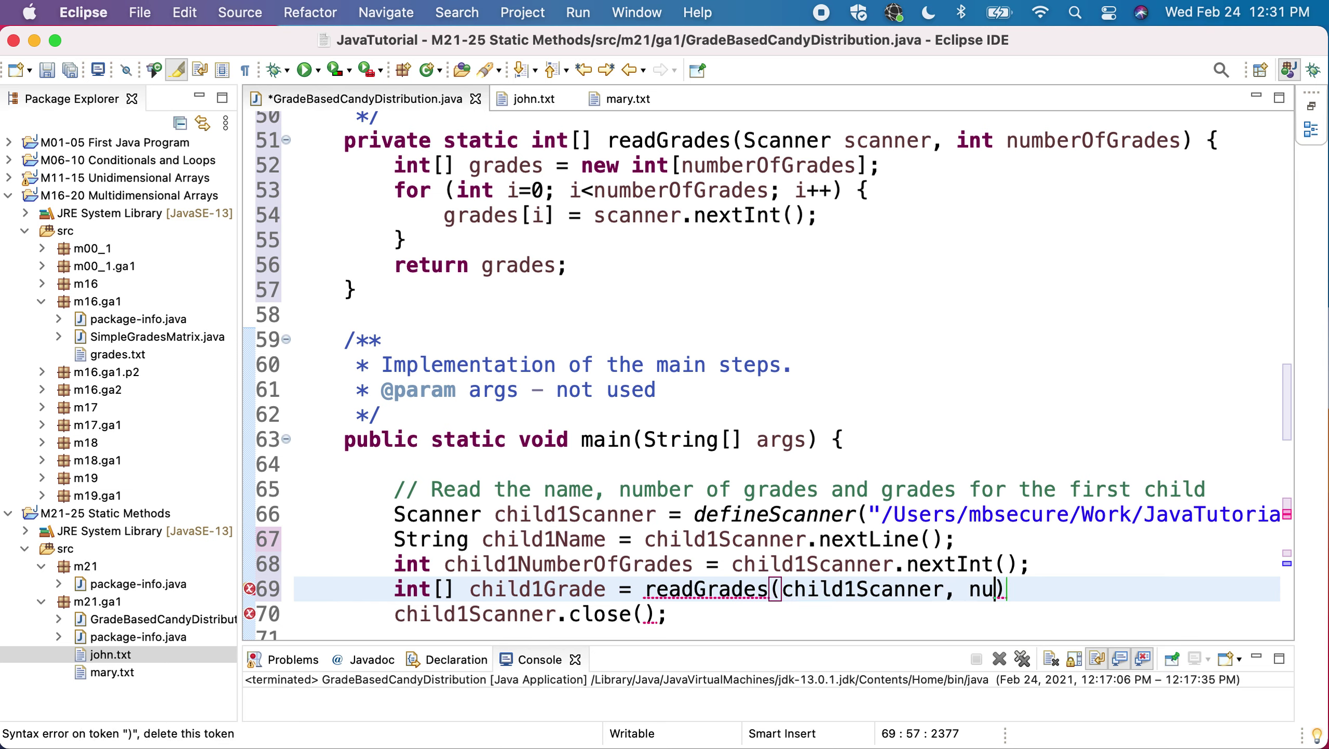
key("BackSpace")
key("BackSpace")
type("chi")
key("ctrl+space")
key("Return")
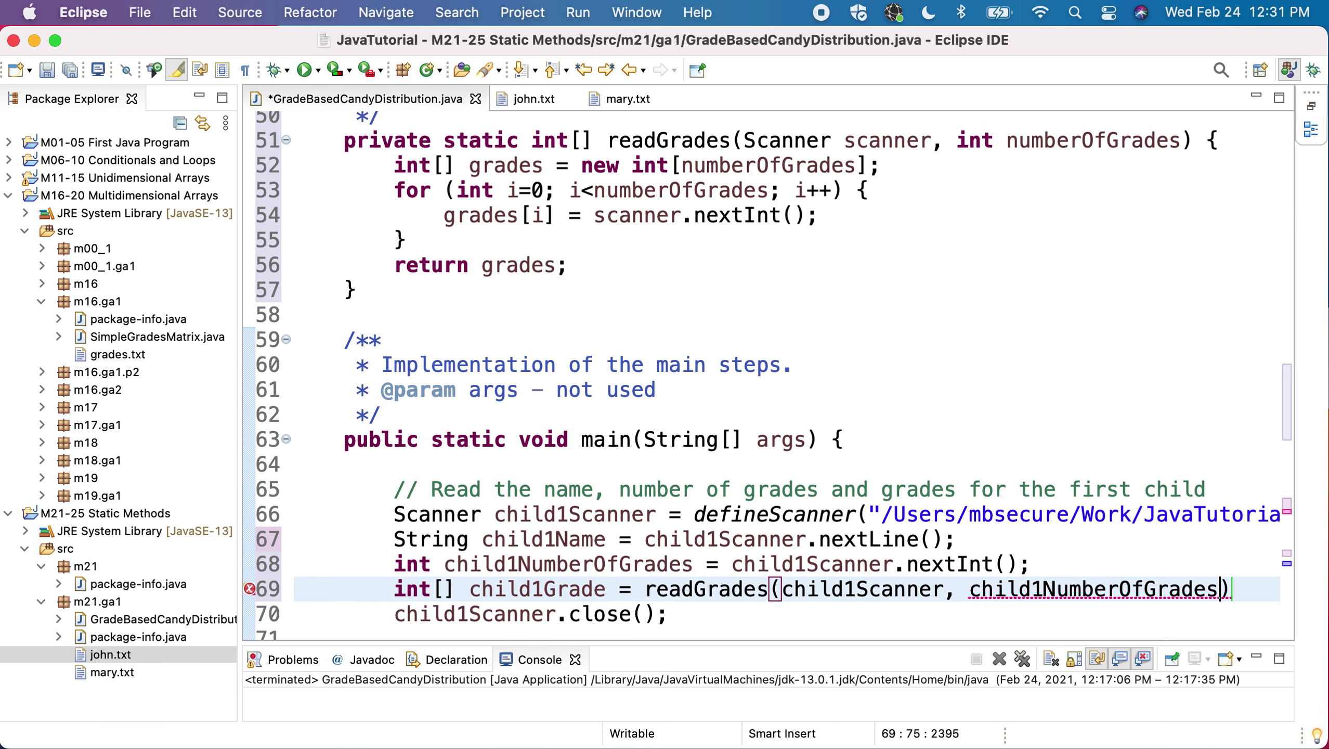
key("Right")
type(";")
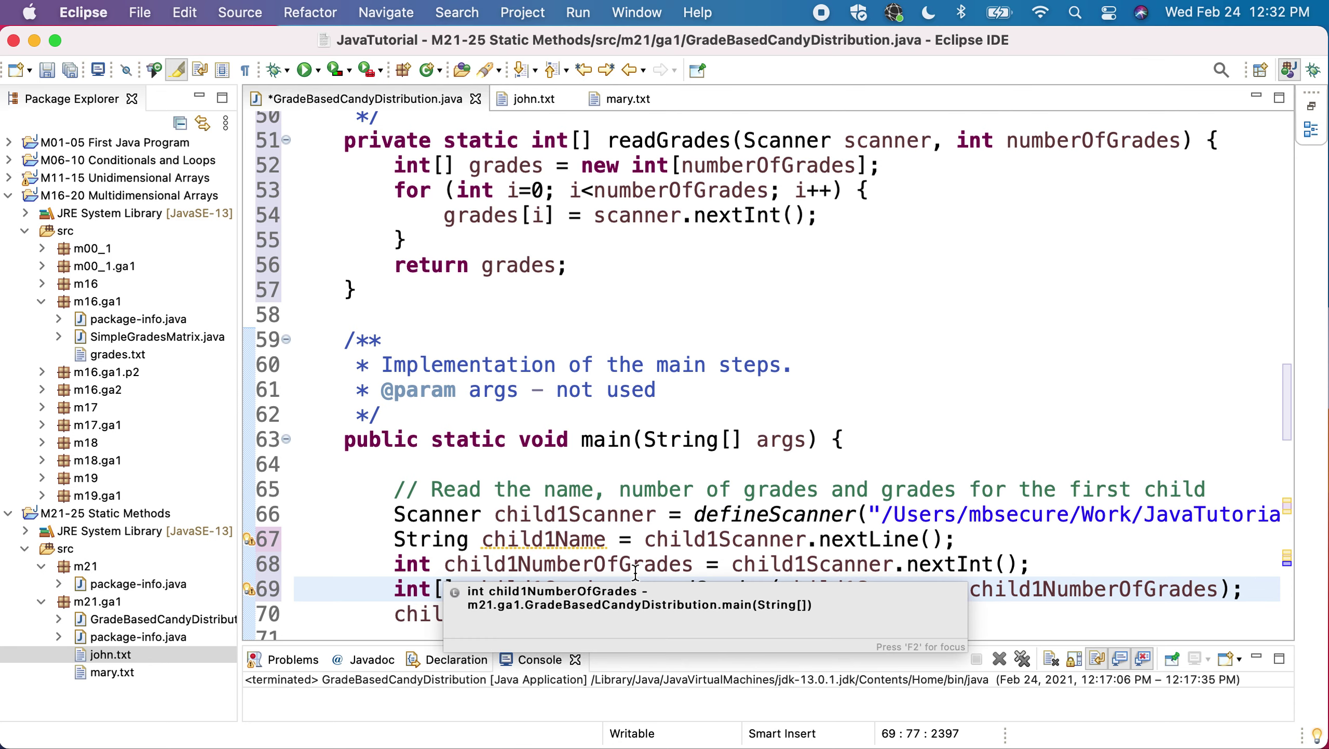
scroll(468, 576, "down", 1)
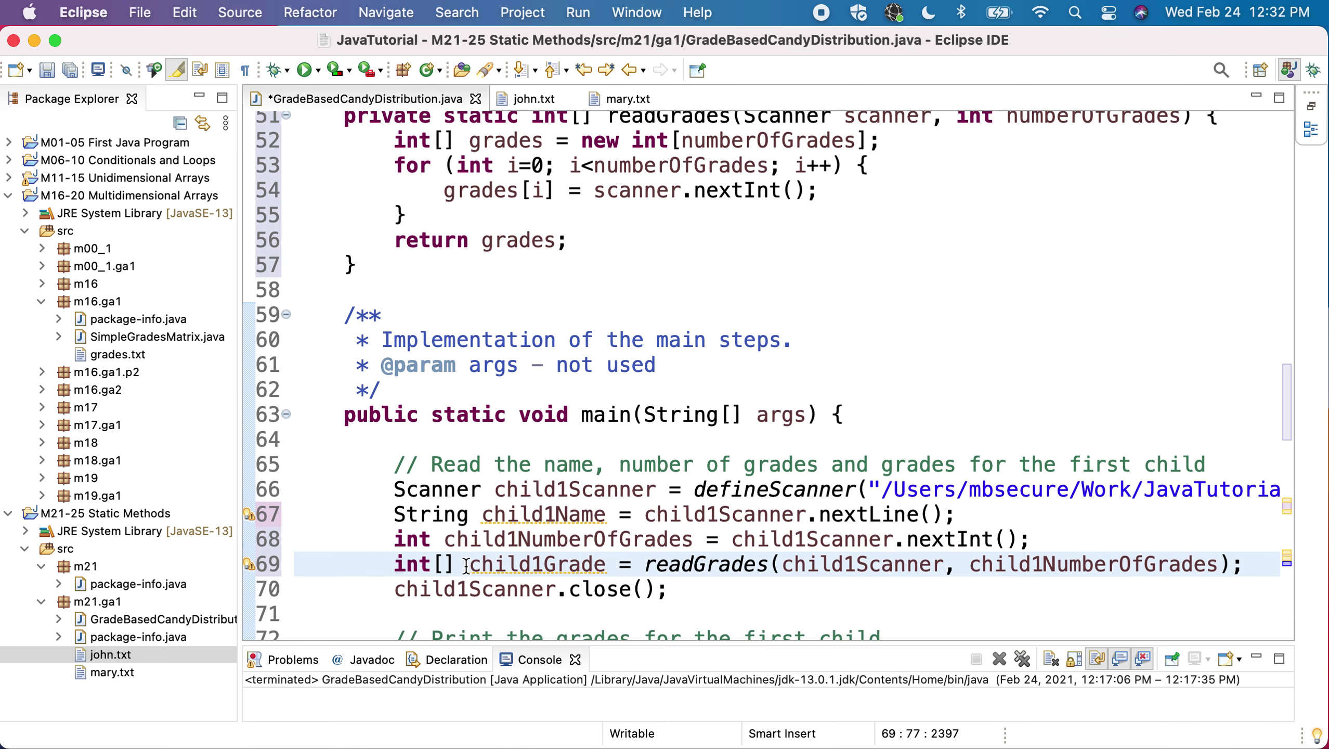
scroll(557, 569, "down", 1)
scroll(558, 570, "down", 1)
scroll(558, 569, "down", 3)
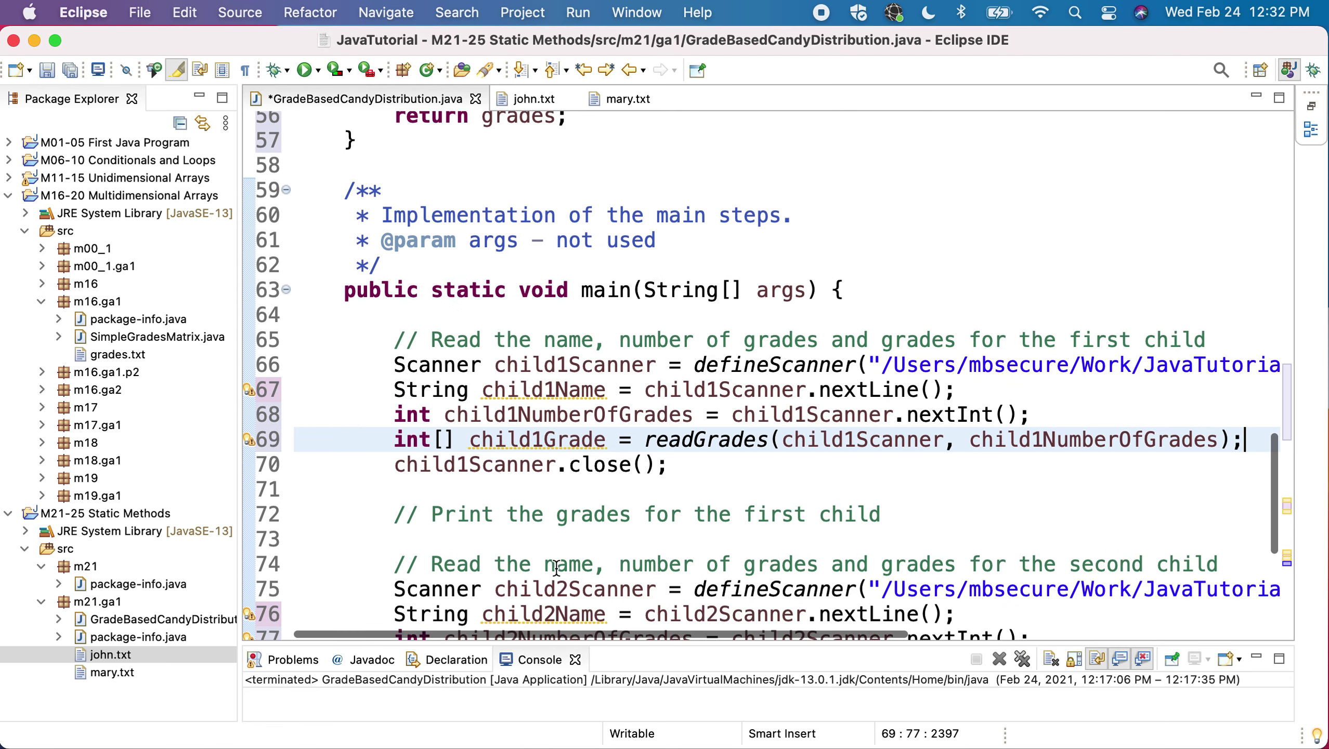
scroll(557, 570, "down", 3)
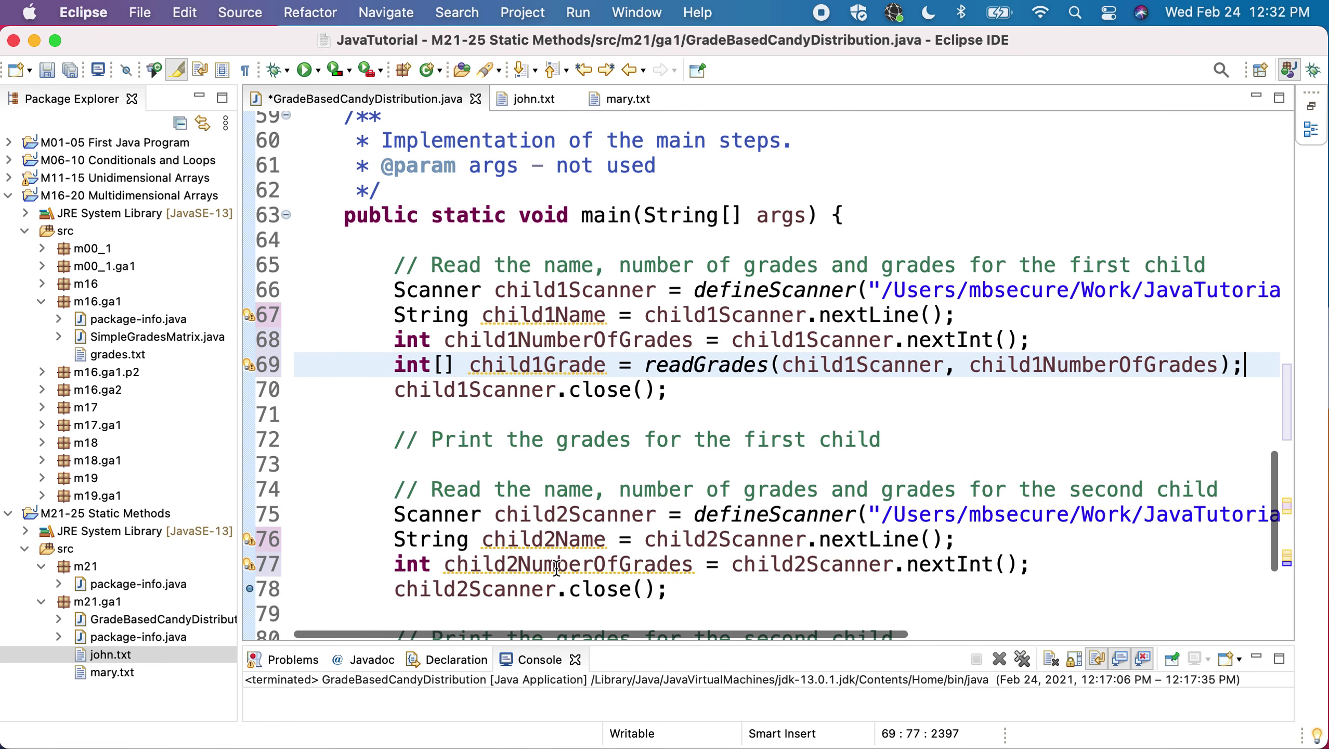
Add int[] child2Grade = readGrades(child2Scanner, child2NumberOfGrades); on line 78 and save the file.
left_click(1065, 563)
key("Return")
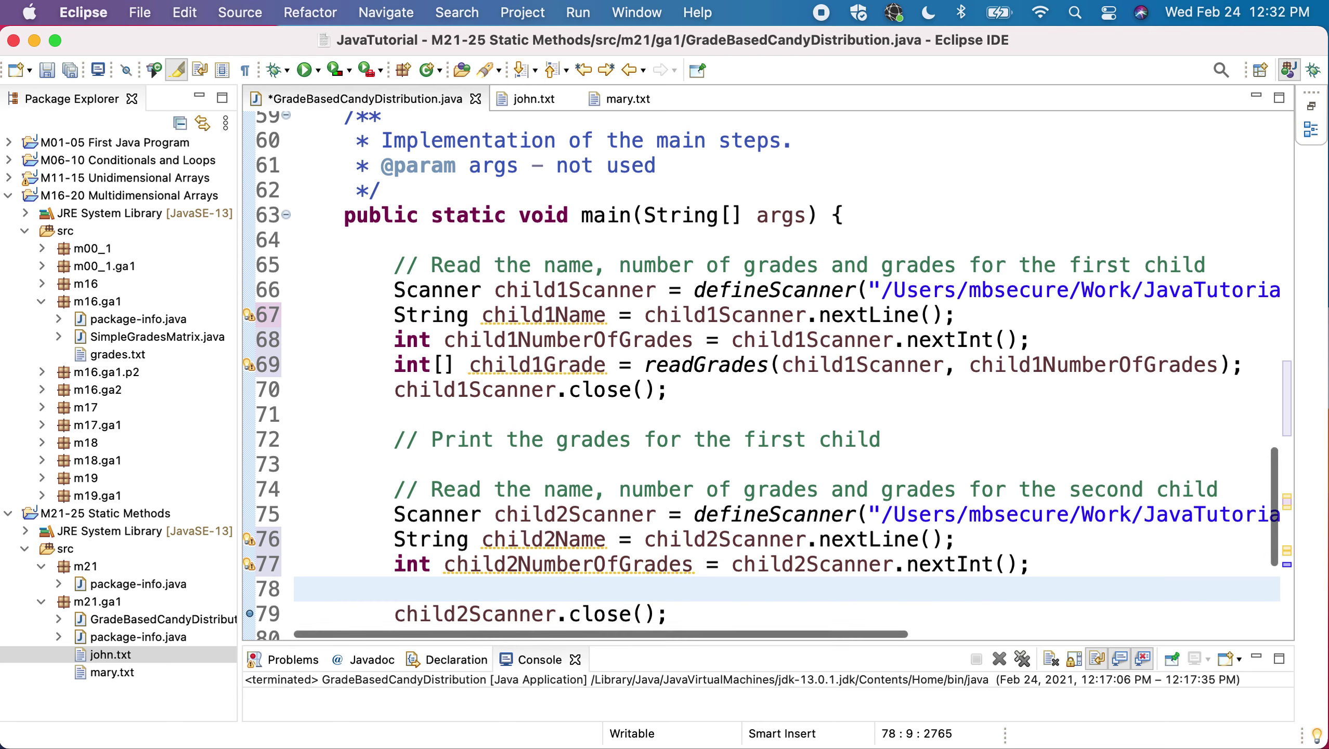
type("int[")
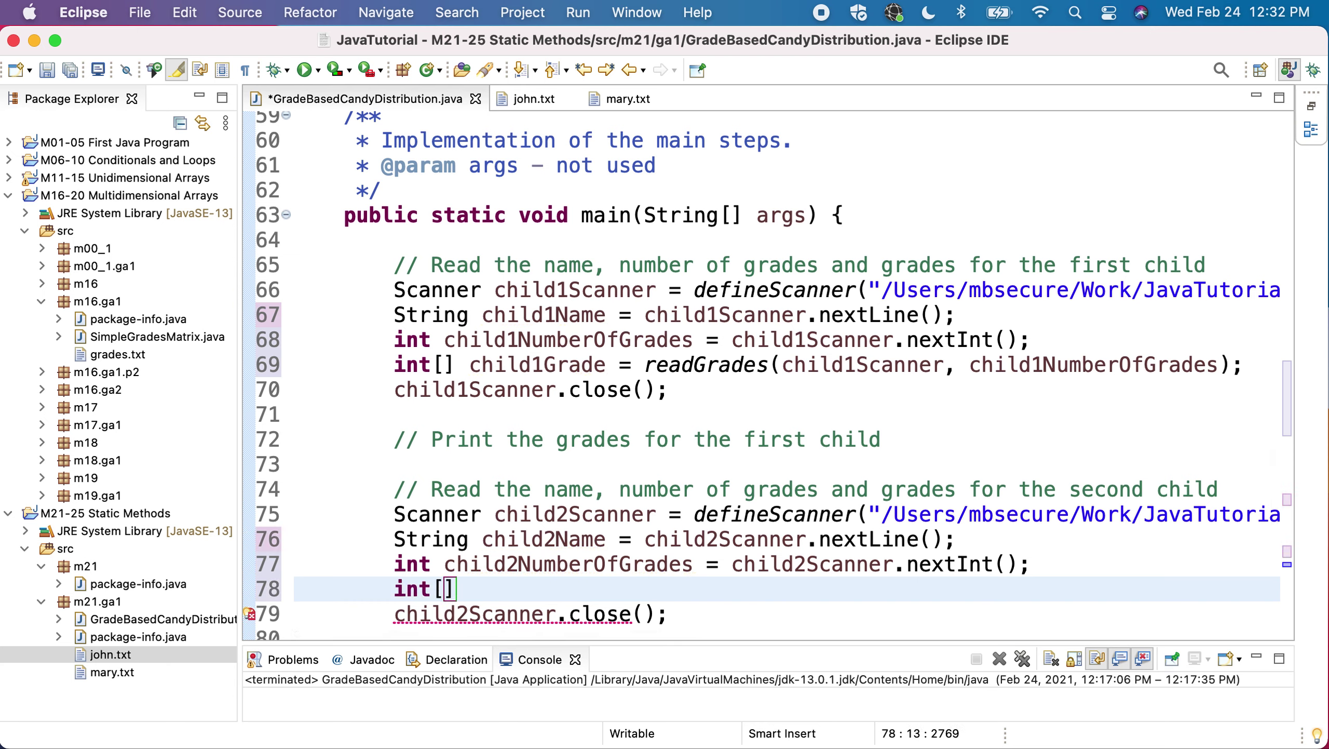
type("] child")
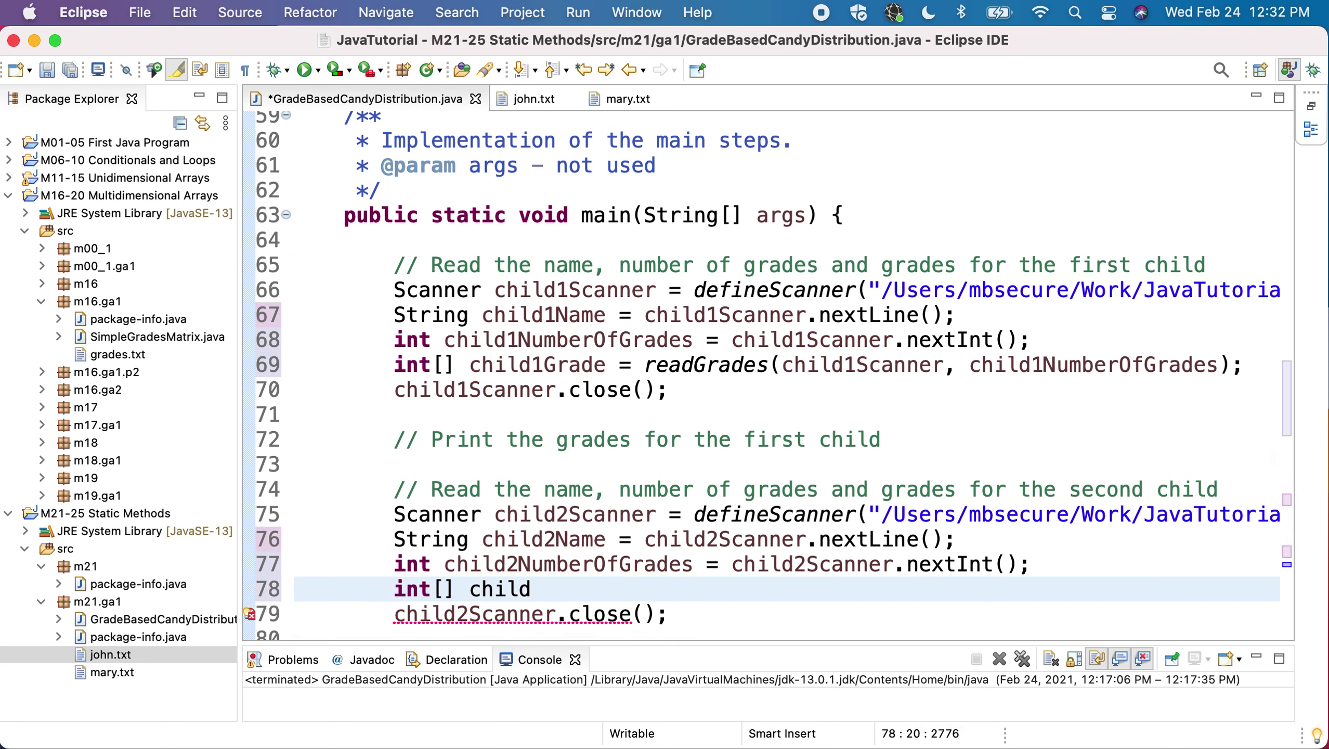
type("2Grade ")
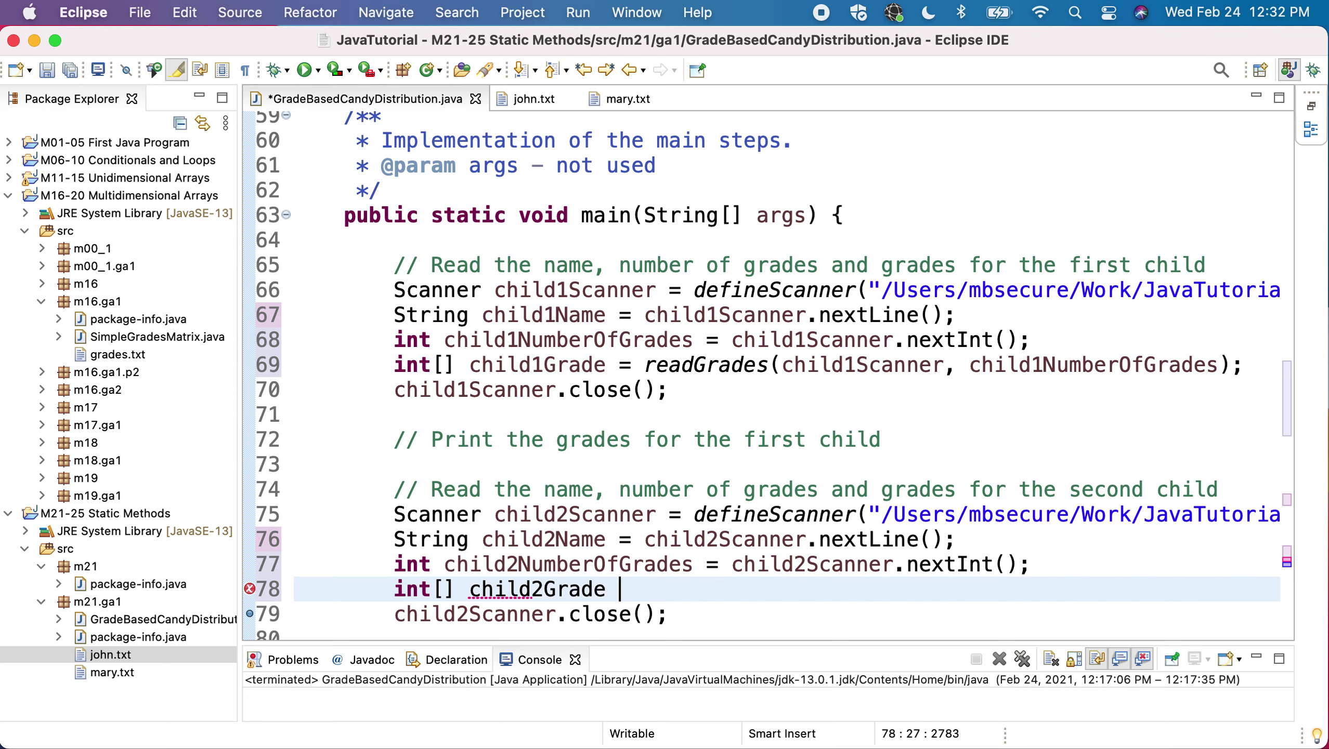
type("= readGrades")
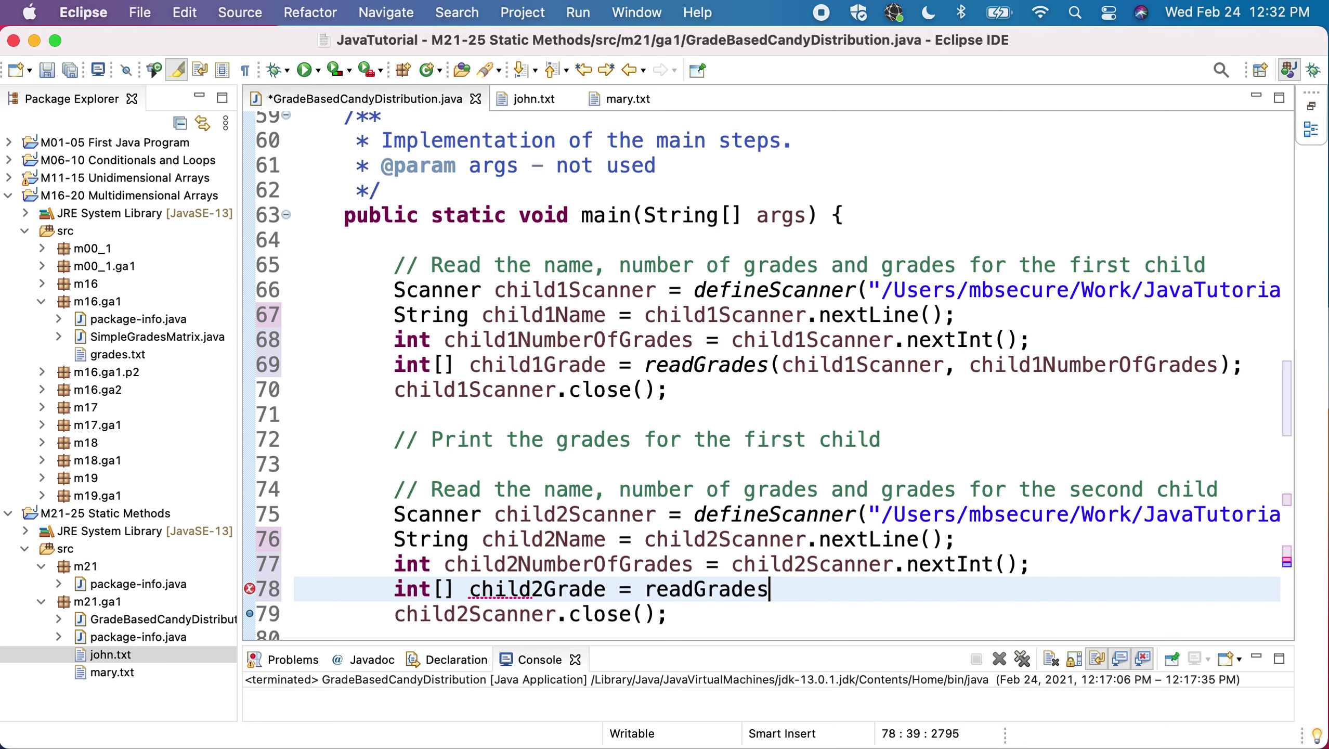
type("(child")
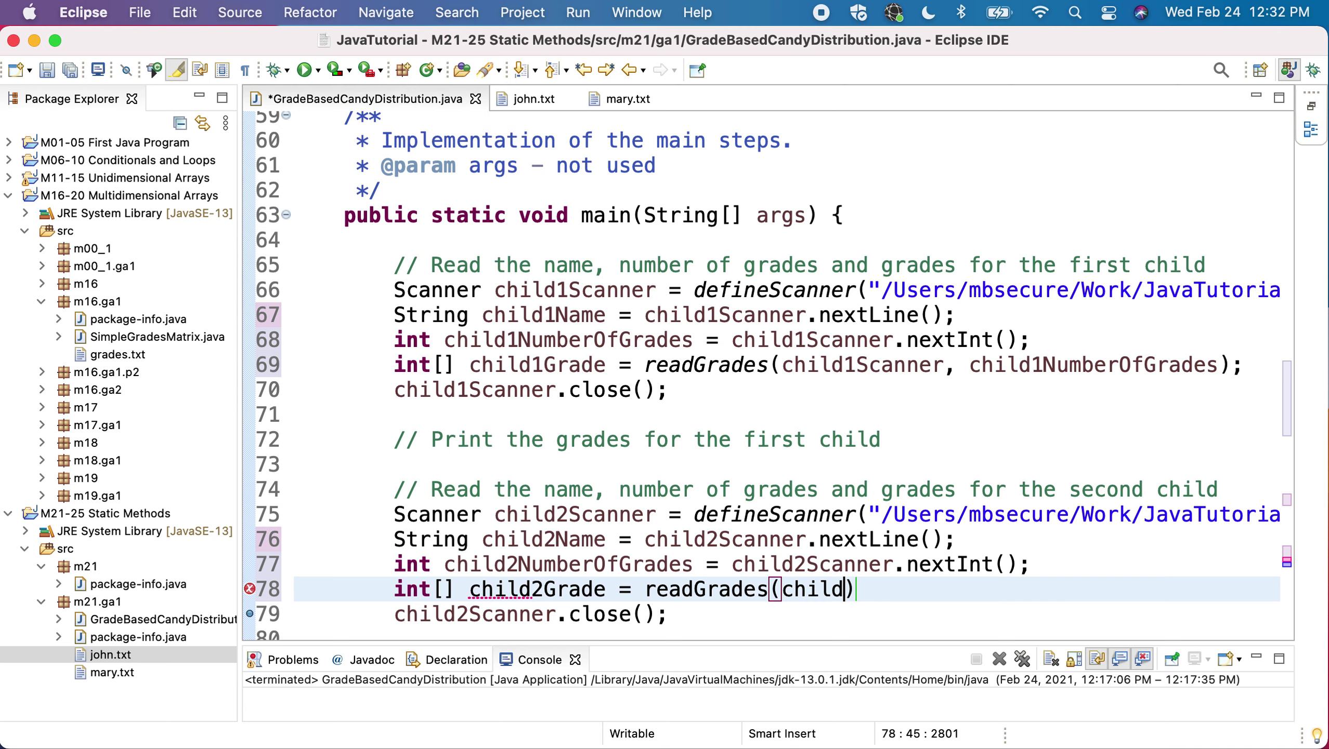
type("2Scann")
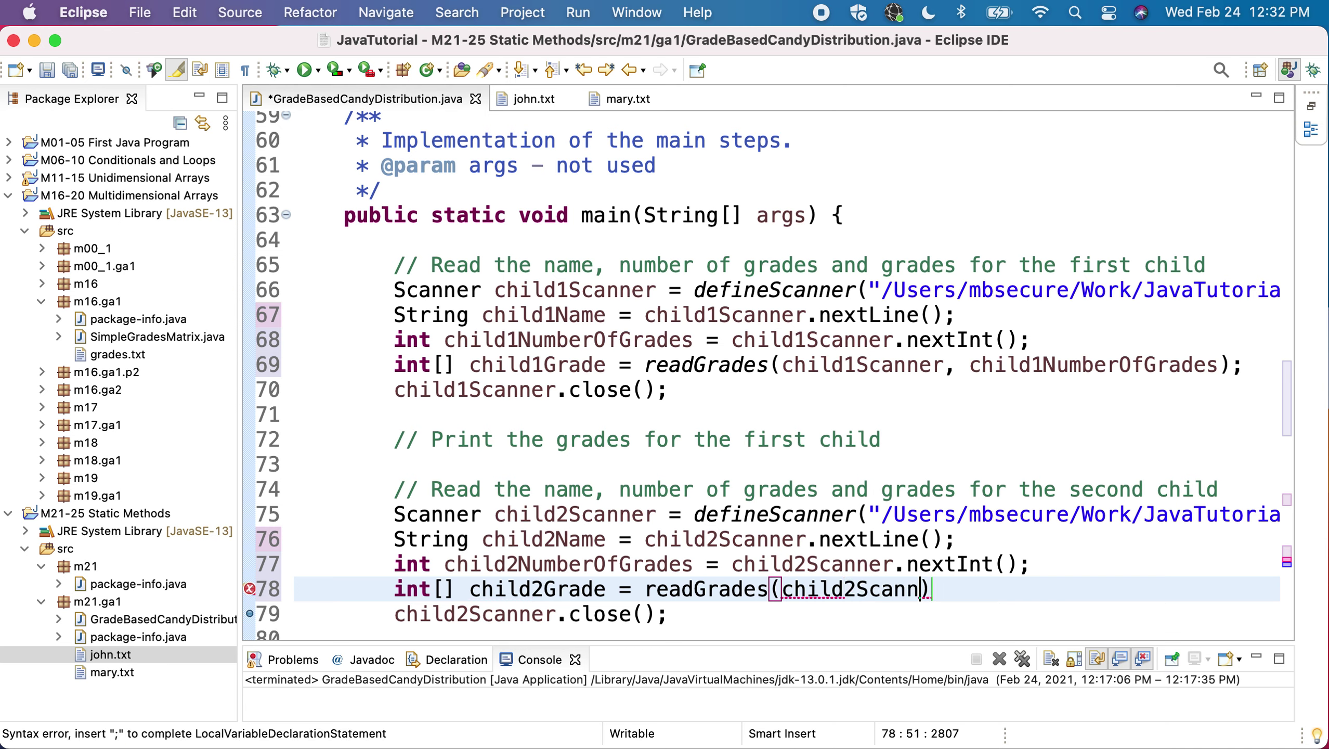
type("er, chi")
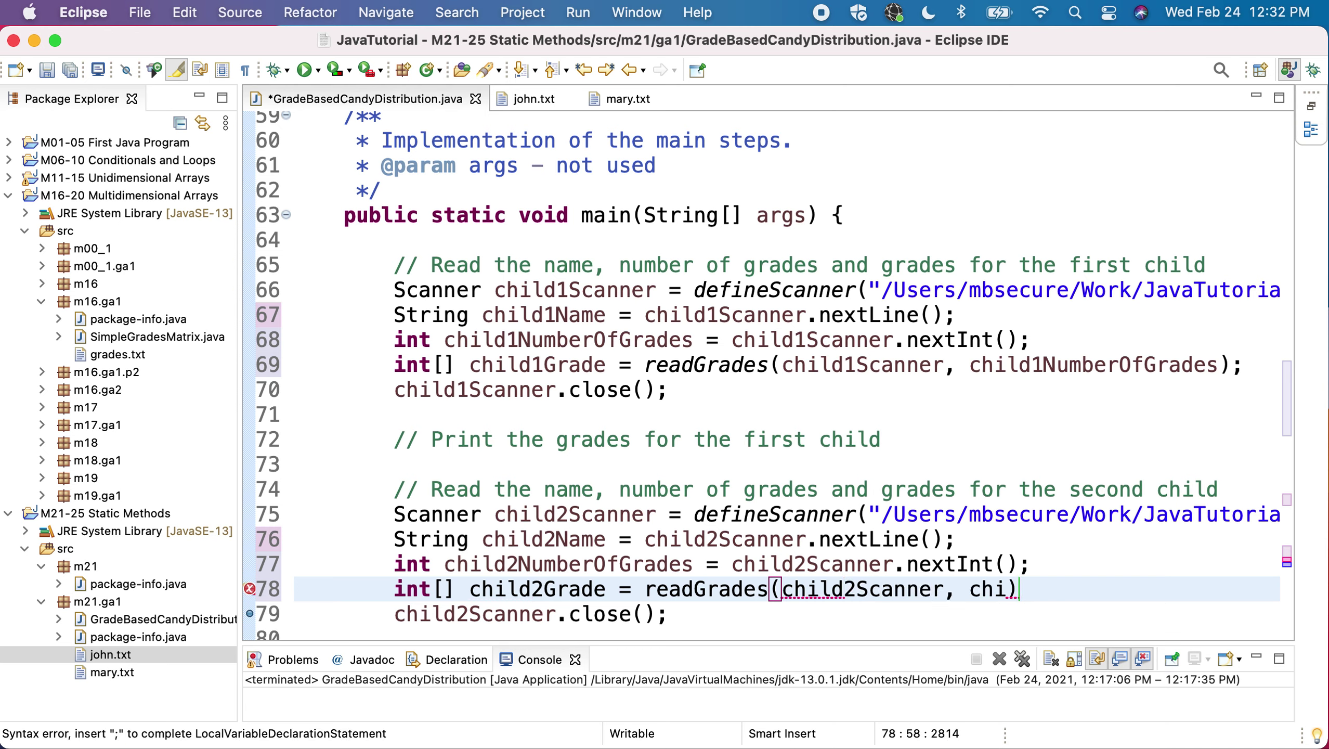
type("ln")
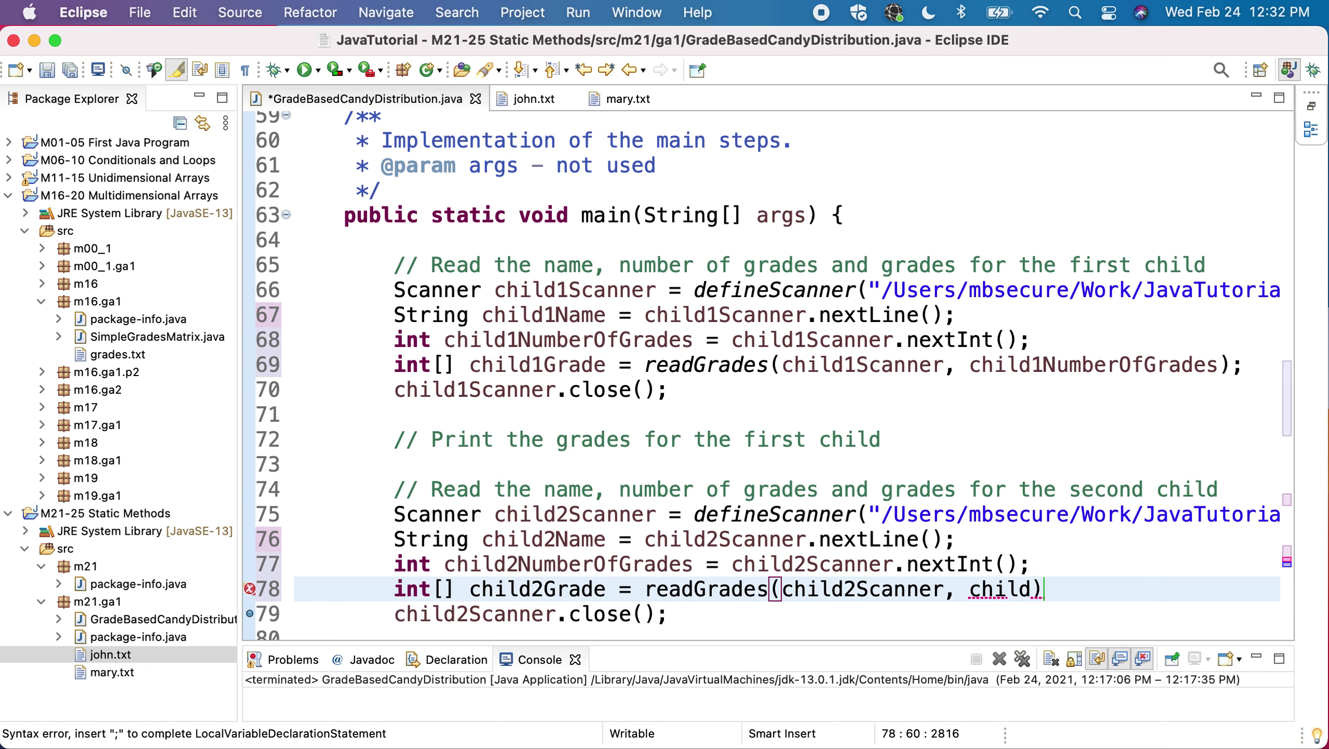
type("2N")
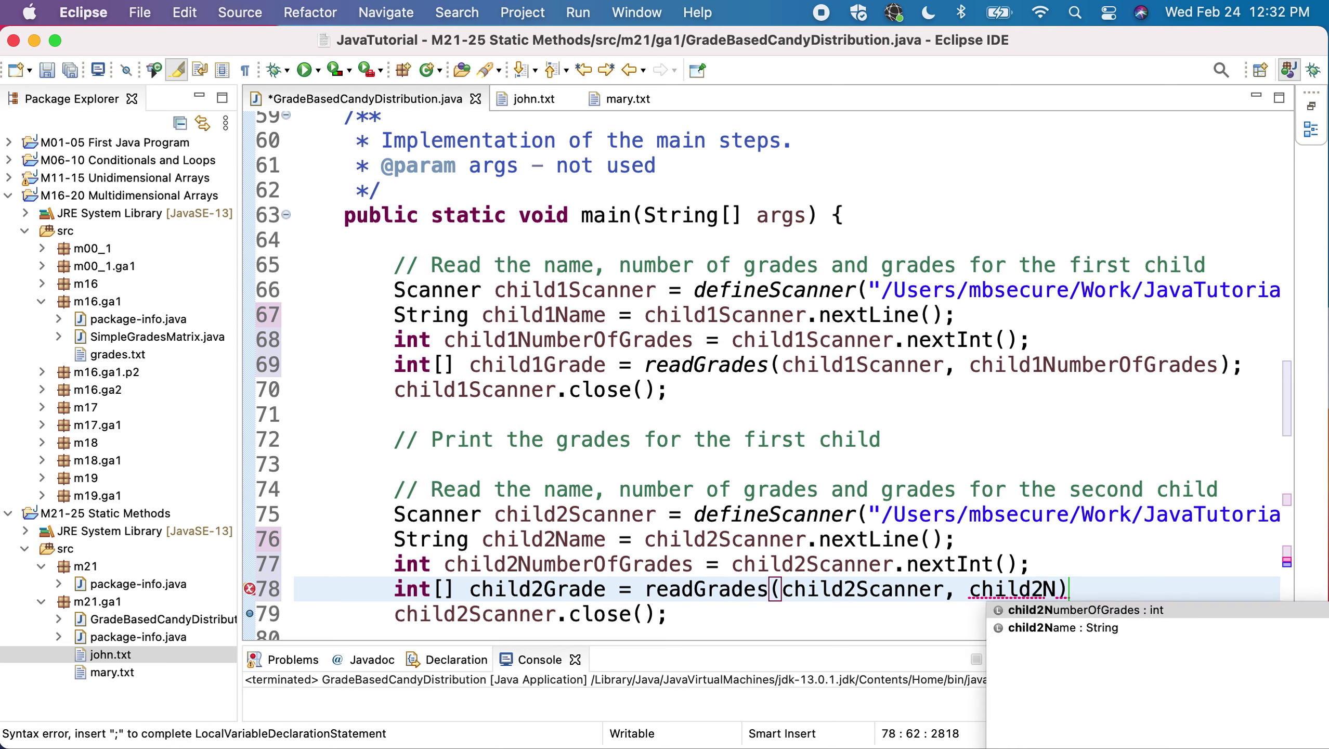
key("Return")
type(");")
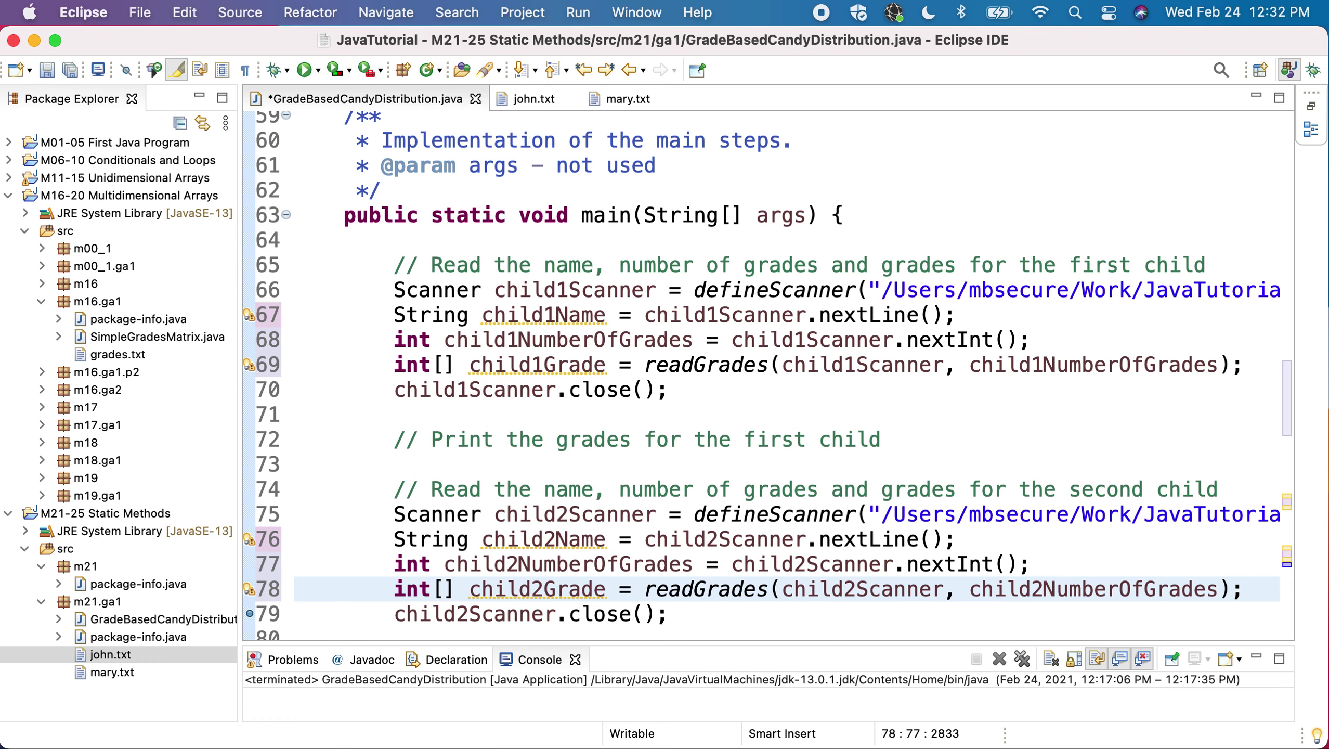
key("super+s")
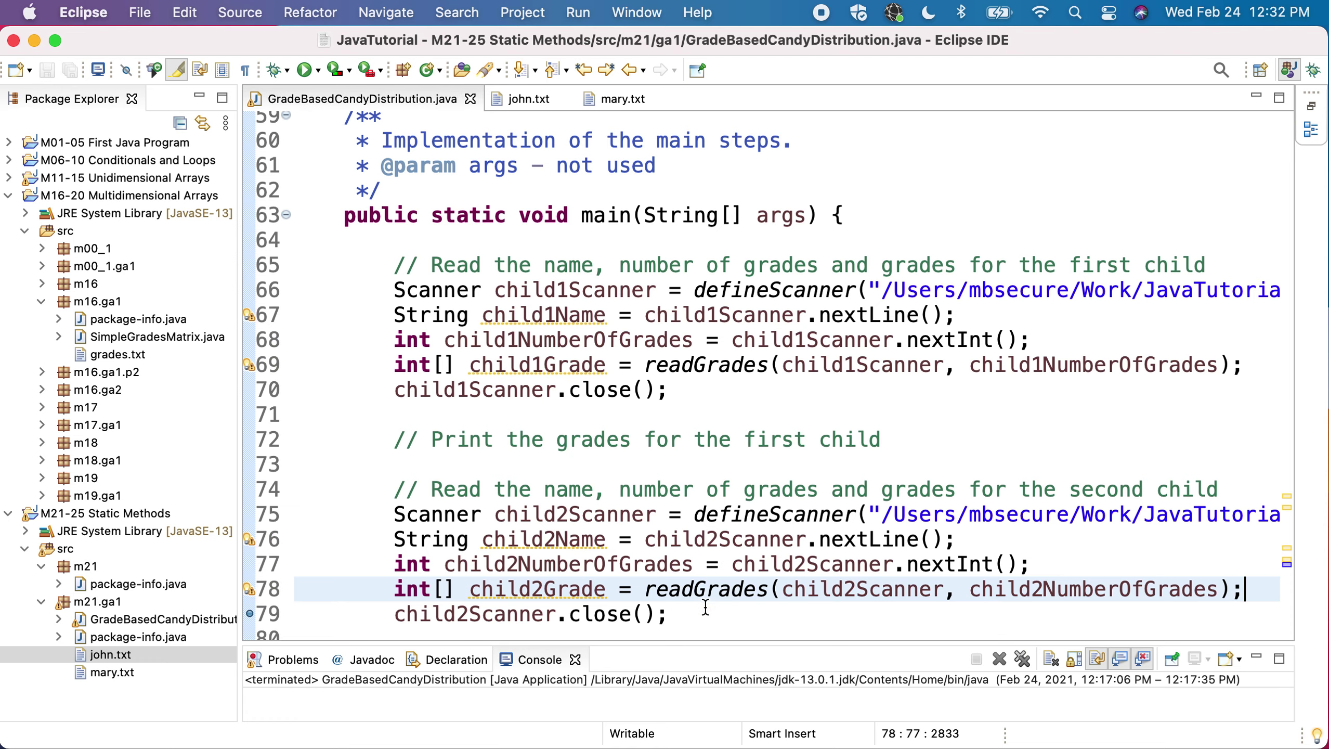
scroll(665, 592, "down", 3)
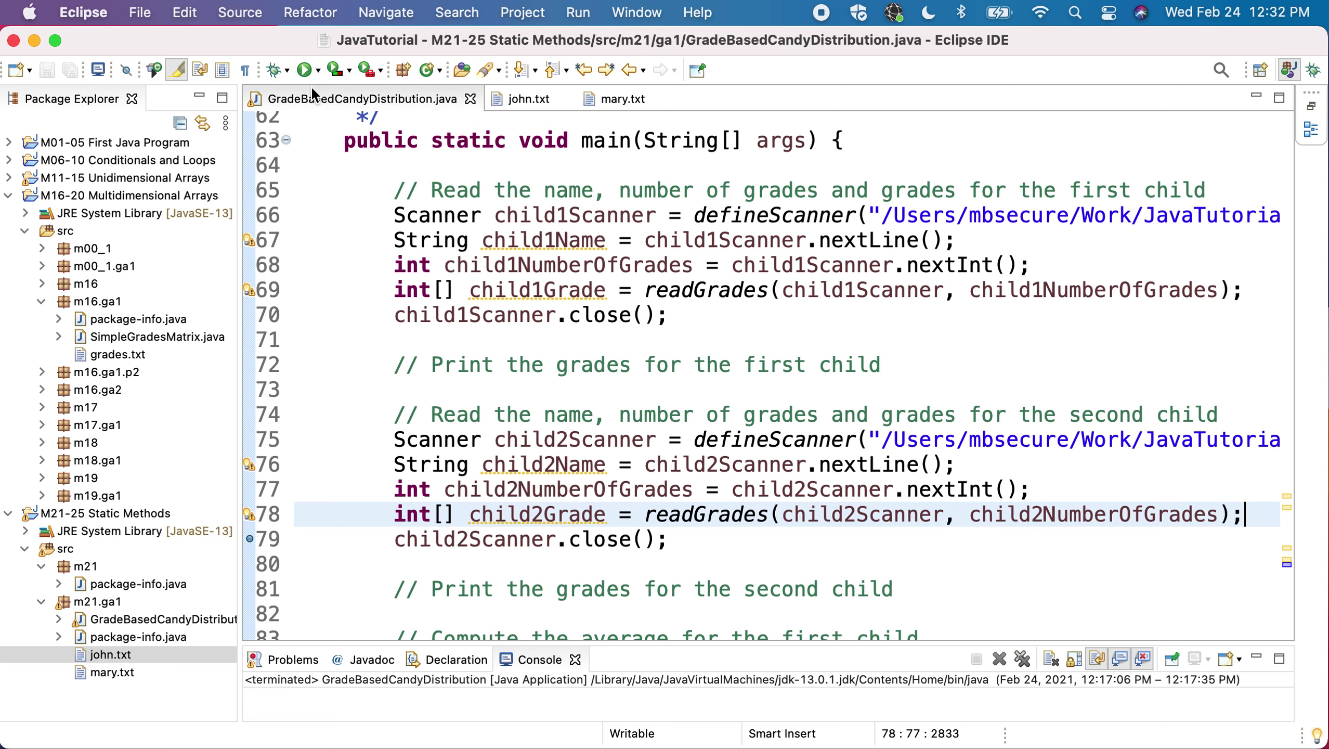
Run the program once, then launch it in the debugger to stop at line 79.
left_click(305, 70)
left_click(275, 72)
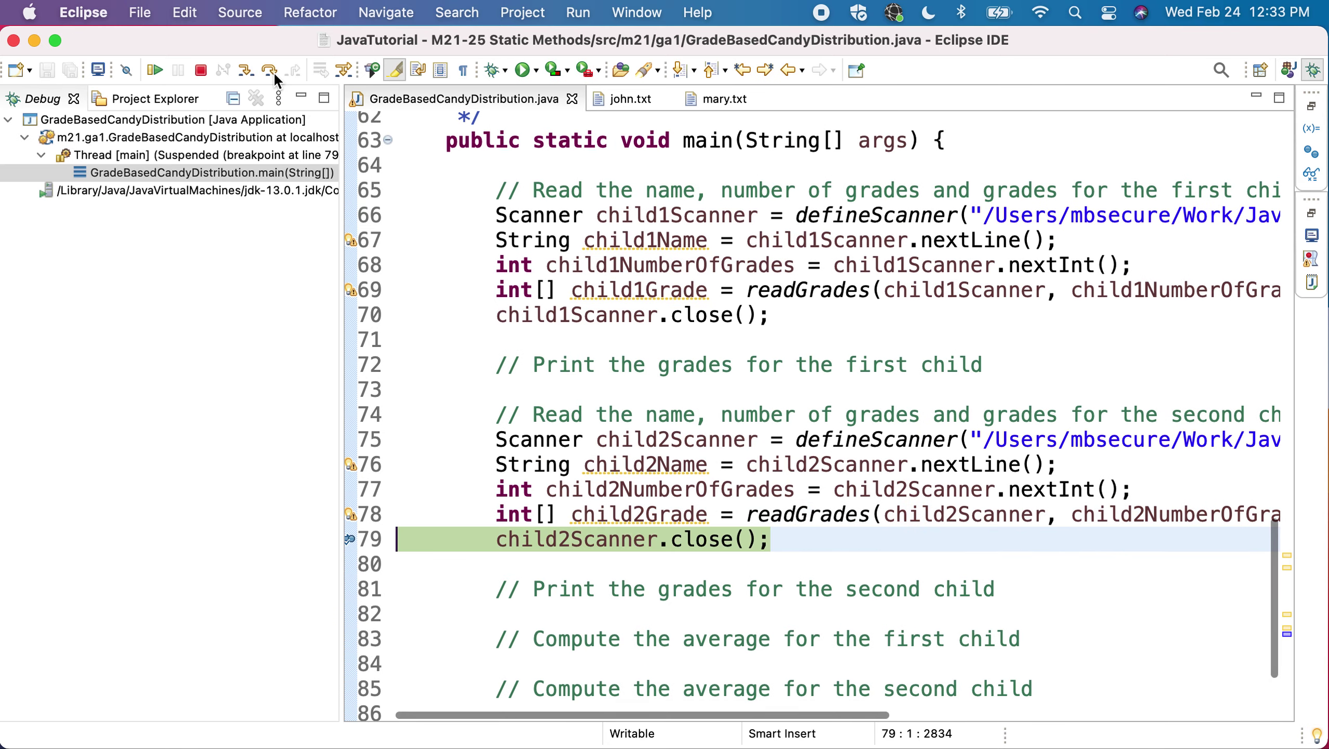
Inspect child1Grade (93, 100, 87, 70, 92, 90, 95) in Variables and compare with john.txt.
left_click(1312, 107)
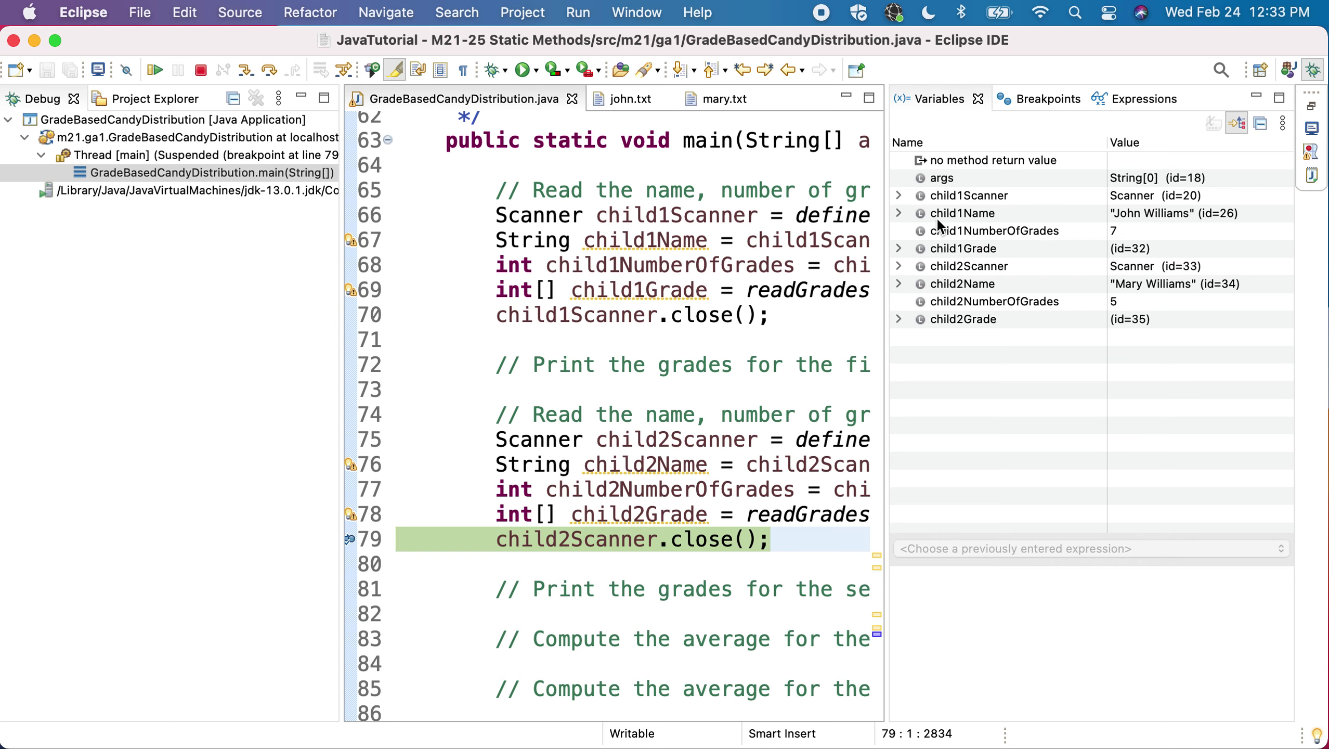
left_click(898, 213)
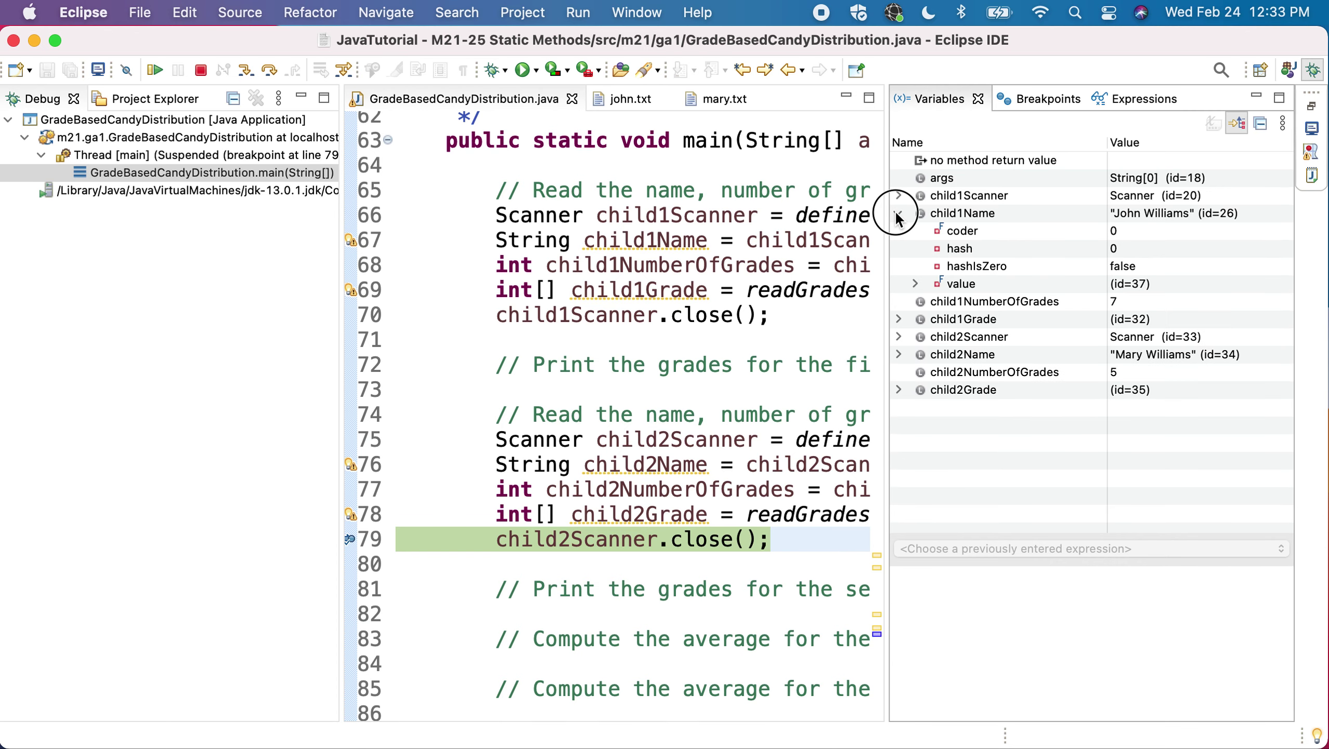
left_click(899, 213)
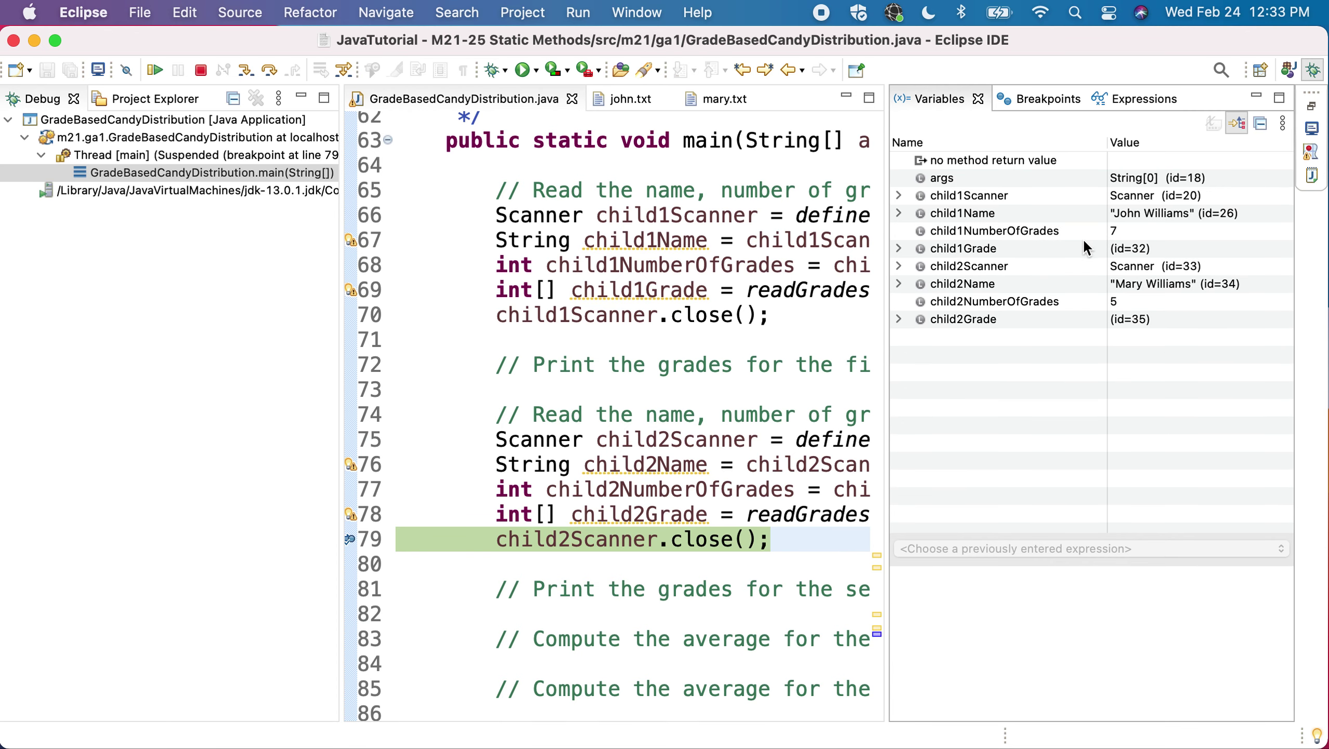
left_click(897, 248)
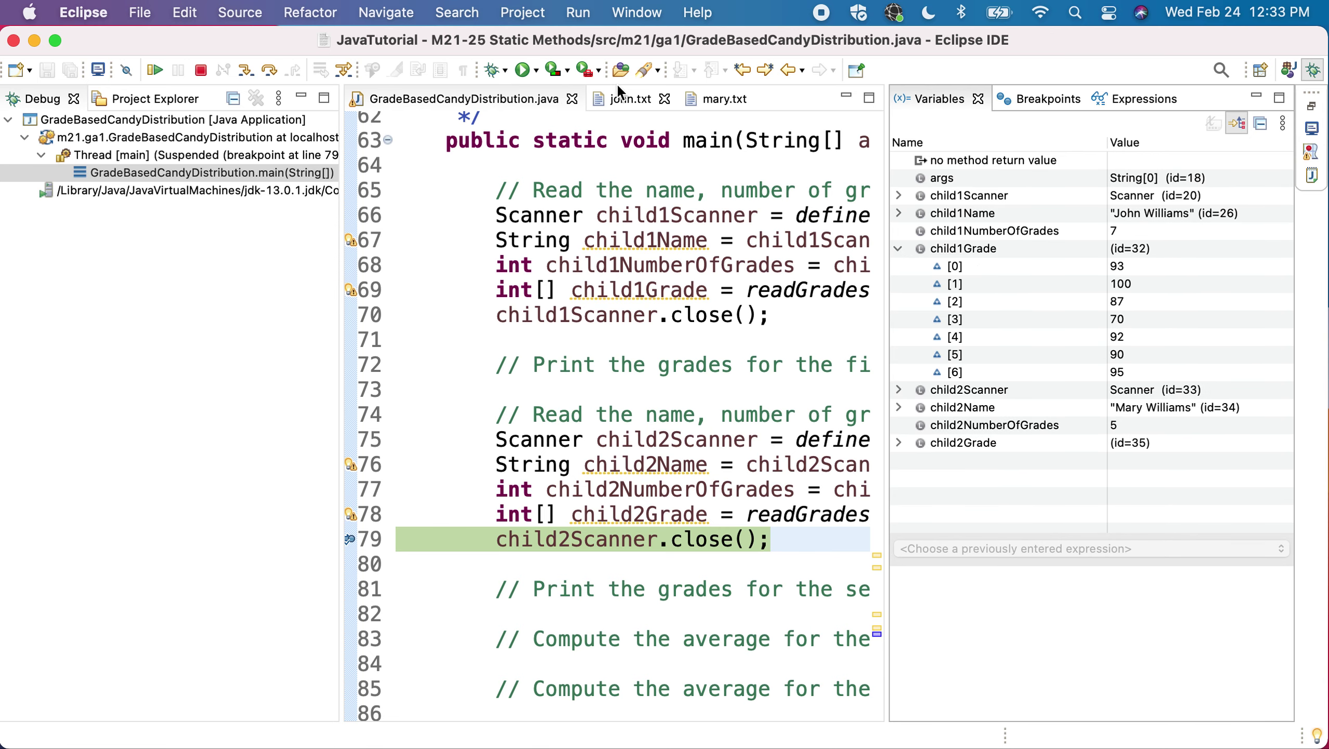
left_click(628, 97)
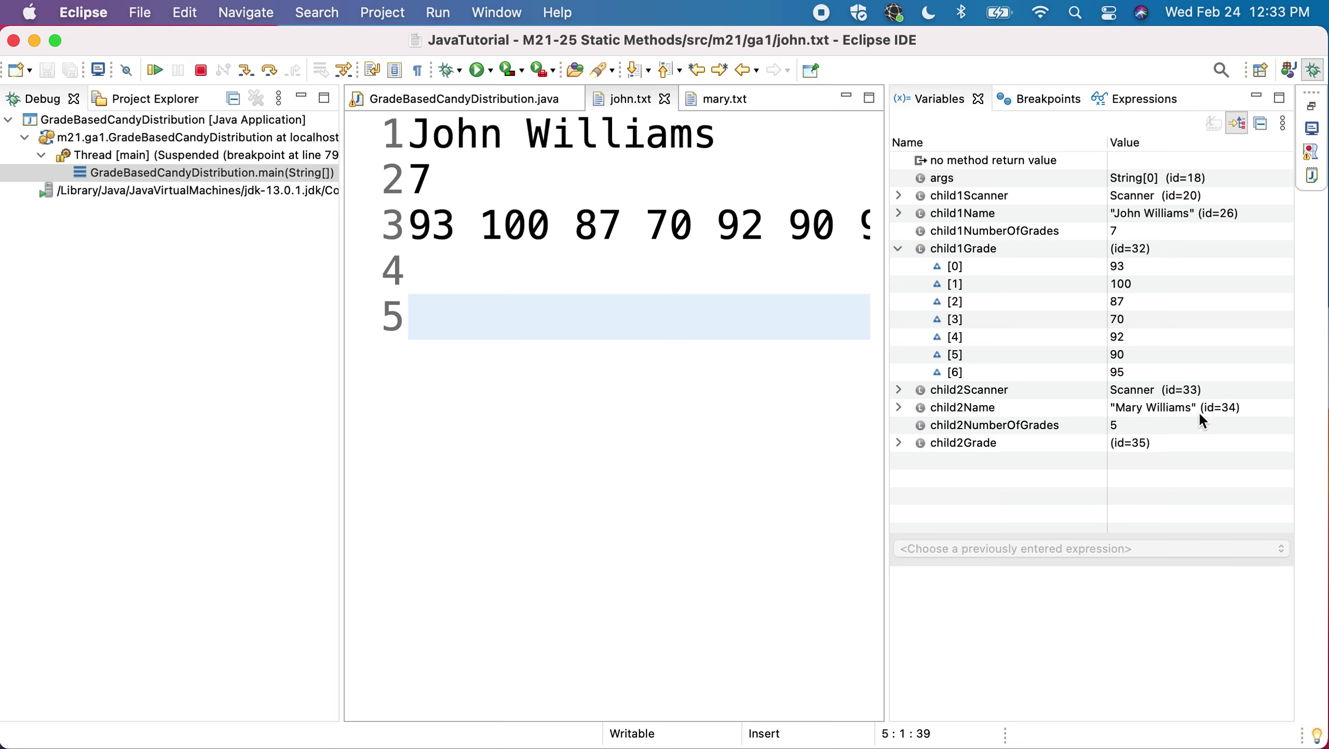
Expand child2Grade (97, 90, 100, 92, 89), compare it with mary.txt, and return to the source.
left_click(899, 444)
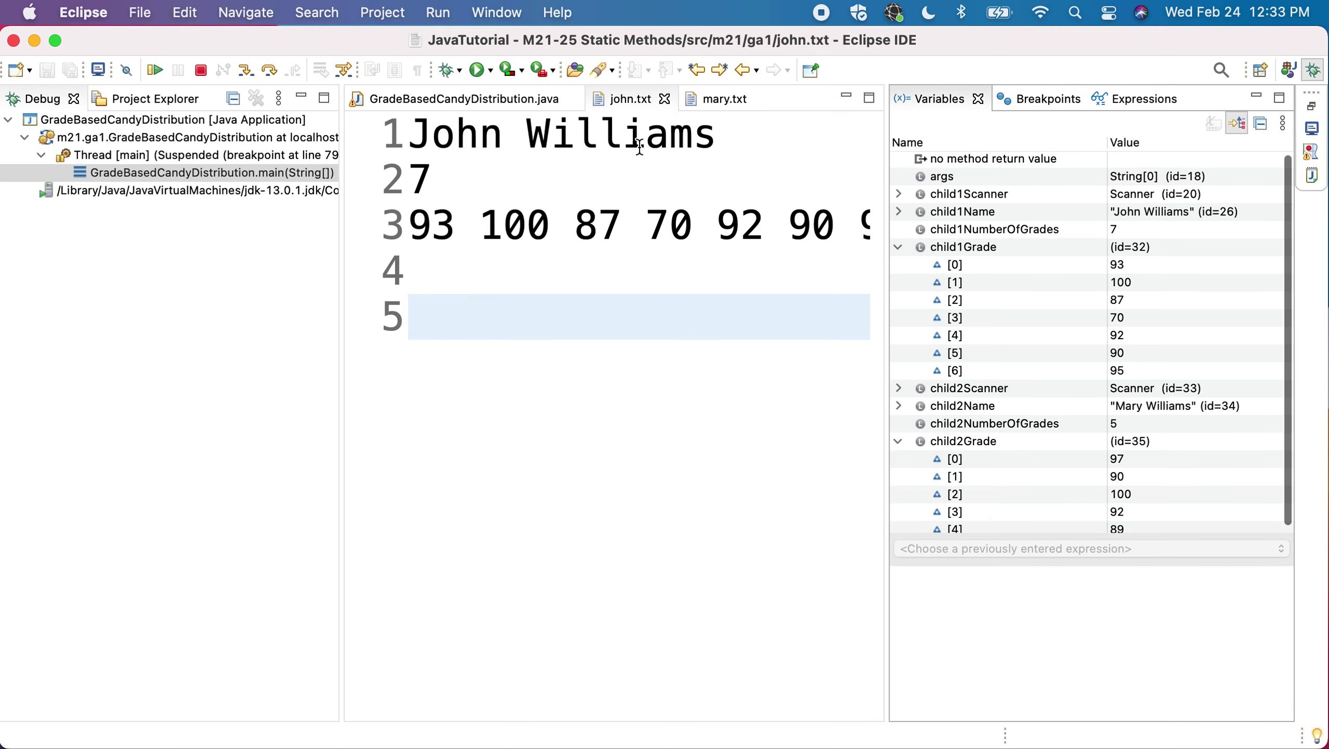
left_click(717, 99)
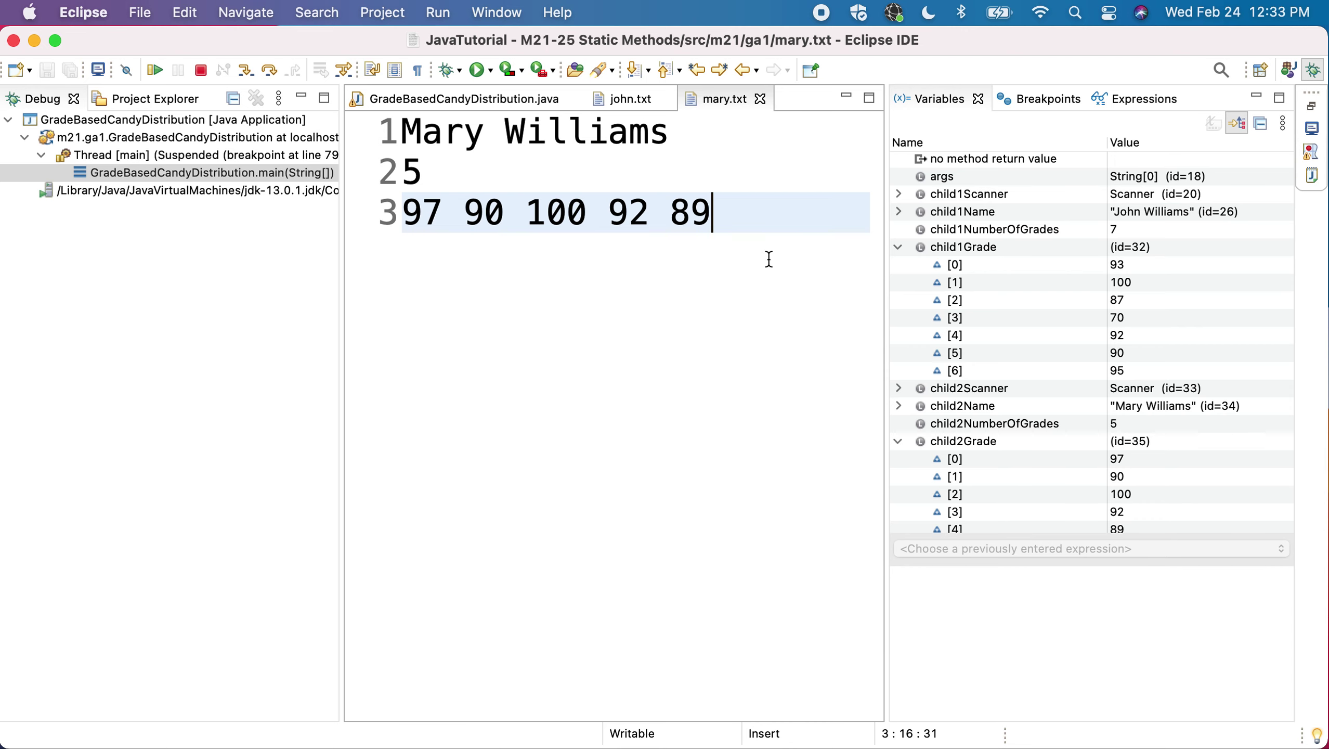
left_click(488, 98)
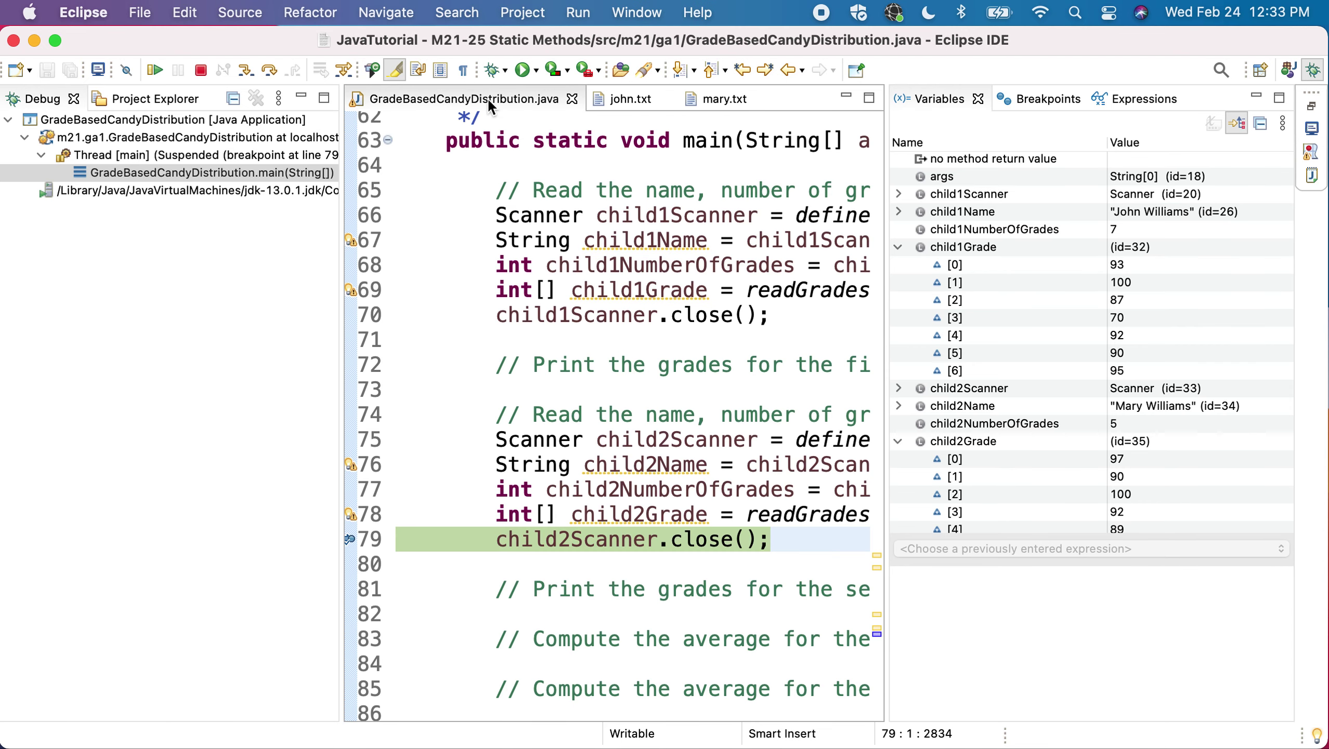